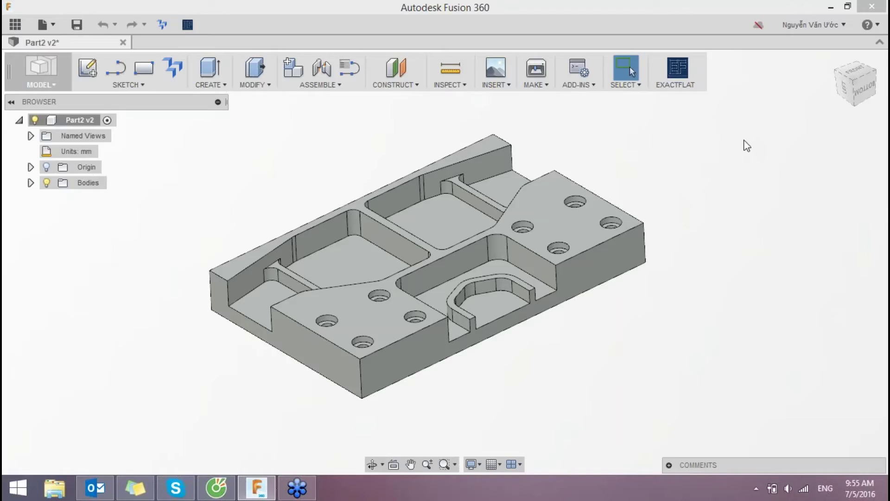
# - Inspect the radii of the inner pocket corner fillets on the plate
pyautogui.click(626, 132)
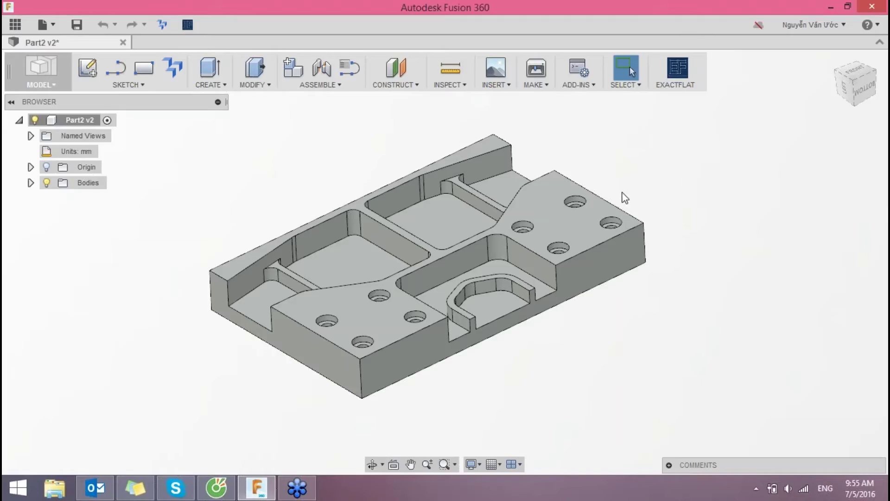
pyautogui.moveTo(260, 211); pyautogui.dragTo(332, 199, button='middle')
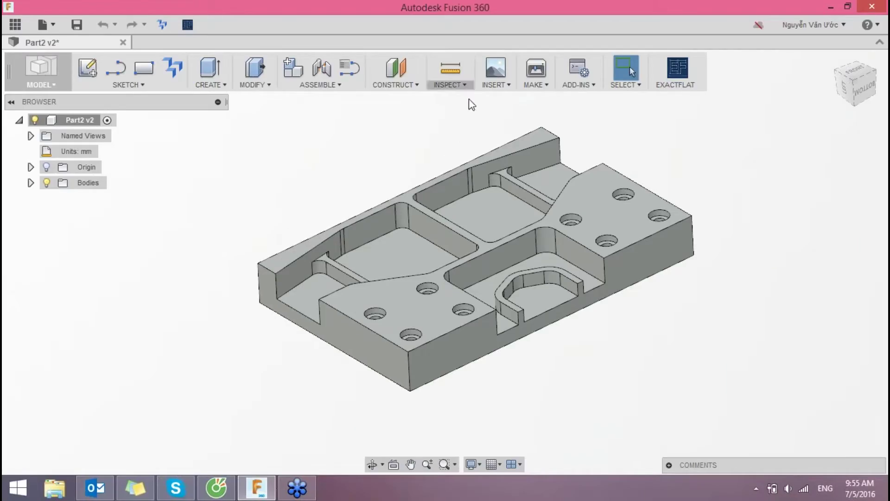
pyautogui.scroll(1, 433, 320)
pyautogui.scroll(2, 412, 340)
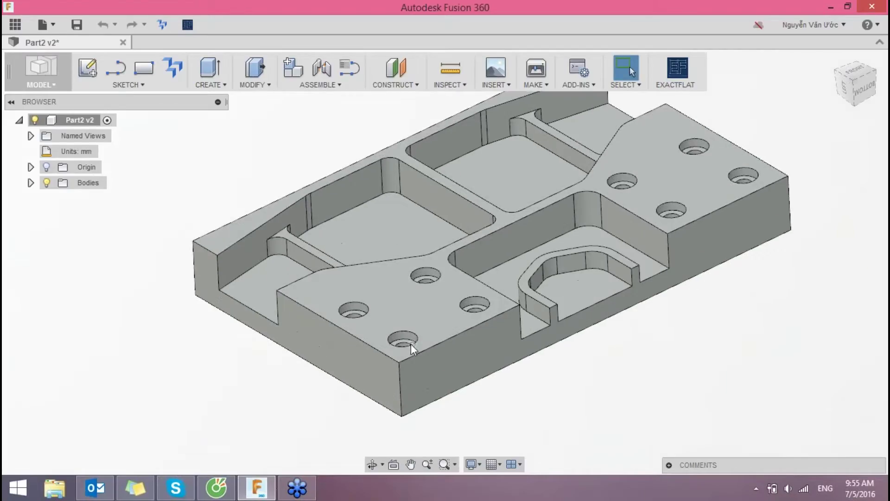
pyautogui.scroll(2, 270, 255)
pyautogui.scroll(1, 279, 255)
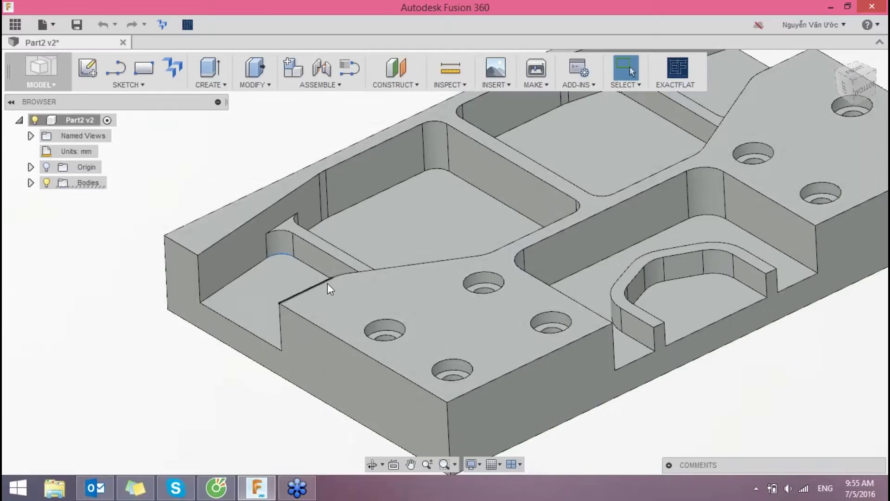
pyautogui.moveTo(474, 283); pyautogui.dragTo(444, 283, button='middle')
pyautogui.moveTo(785, 465); pyautogui.dragTo(100, 461)
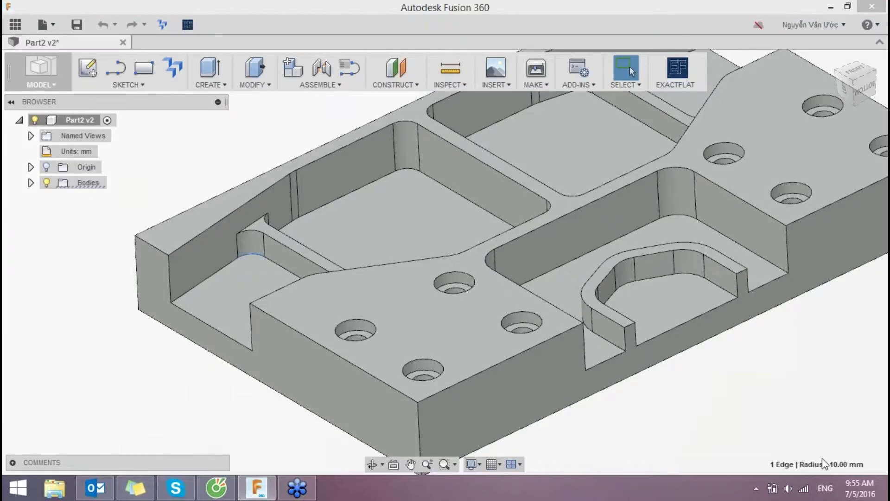
pyautogui.moveTo(345, 238); pyautogui.dragTo(302, 256, button='middle')
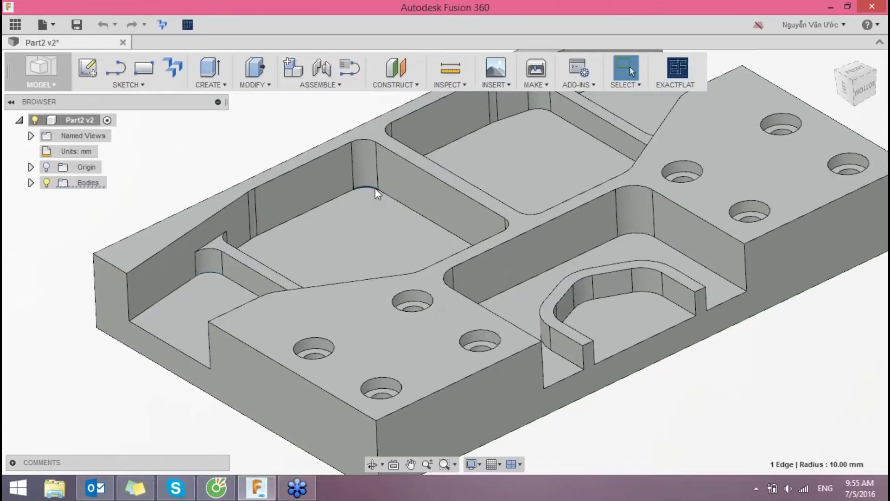
pyautogui.click(643, 239)
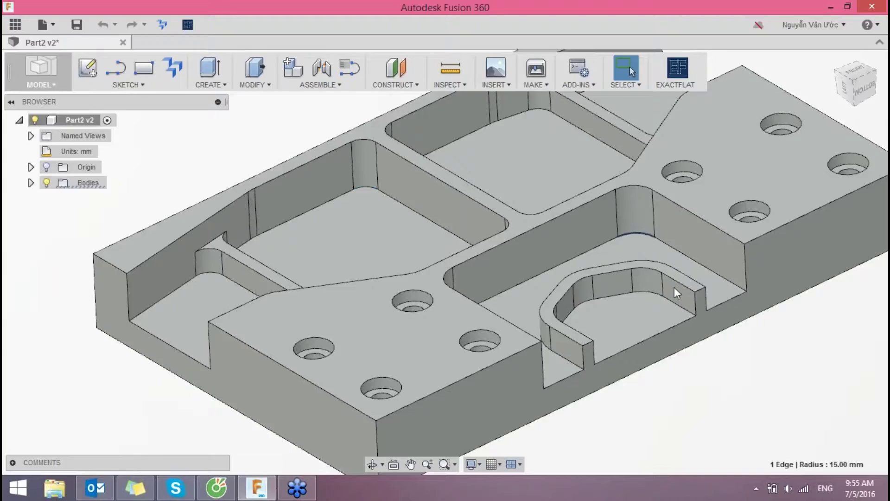
pyautogui.click(650, 292)
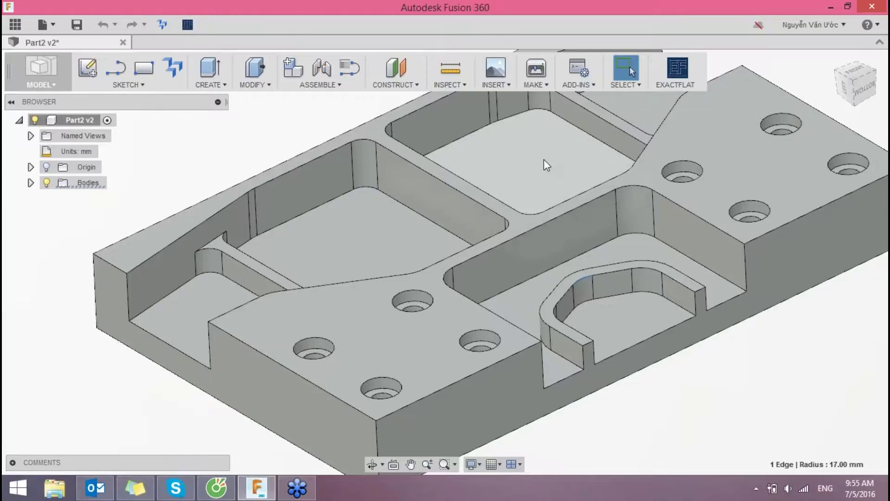
# - Check the upper pocket fillet, the 30 mm edge radius, and the hole's inner and outer edges
pyautogui.moveTo(546, 165); pyautogui.dragTo(498, 187, button='middle')
pyautogui.click(507, 191)
pyautogui.scroll(2, 464, 201)
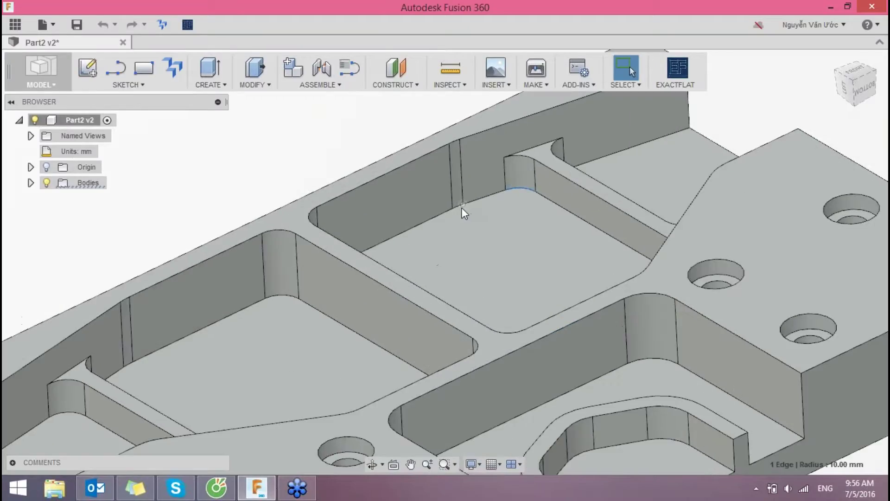
pyautogui.scroll(2, 459, 206)
pyautogui.scroll(2, 460, 205)
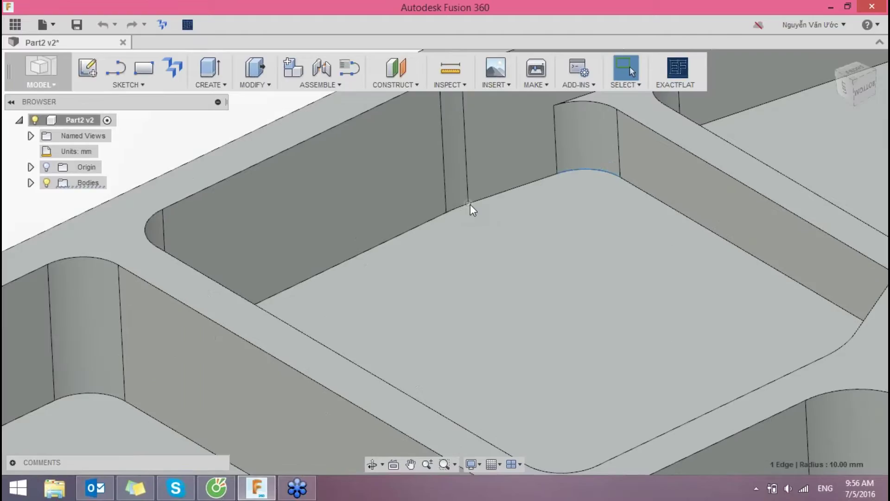
pyautogui.click(461, 208)
pyautogui.scroll(-4, 455, 243)
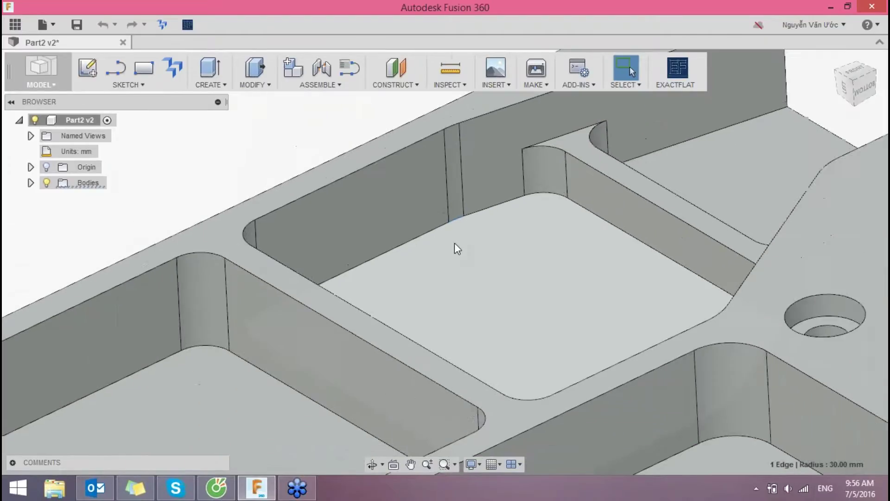
pyautogui.scroll(-3, 455, 243)
pyautogui.scroll(-2, 353, 269)
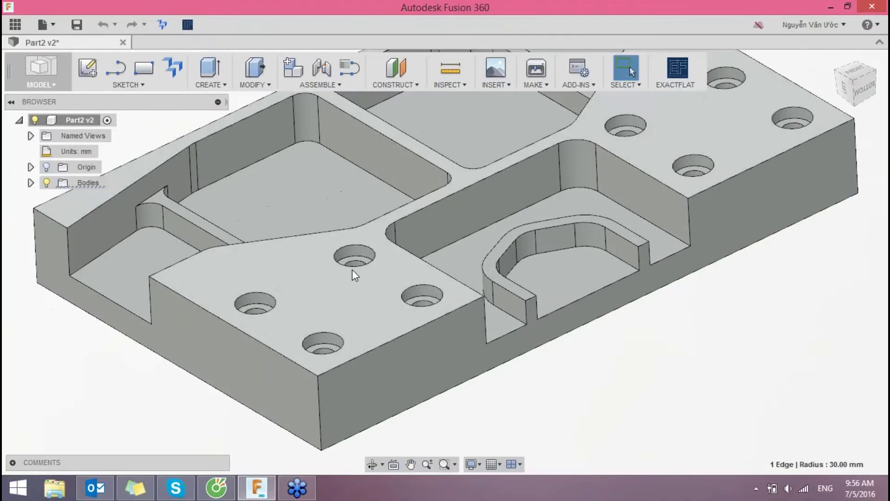
pyautogui.click(357, 263)
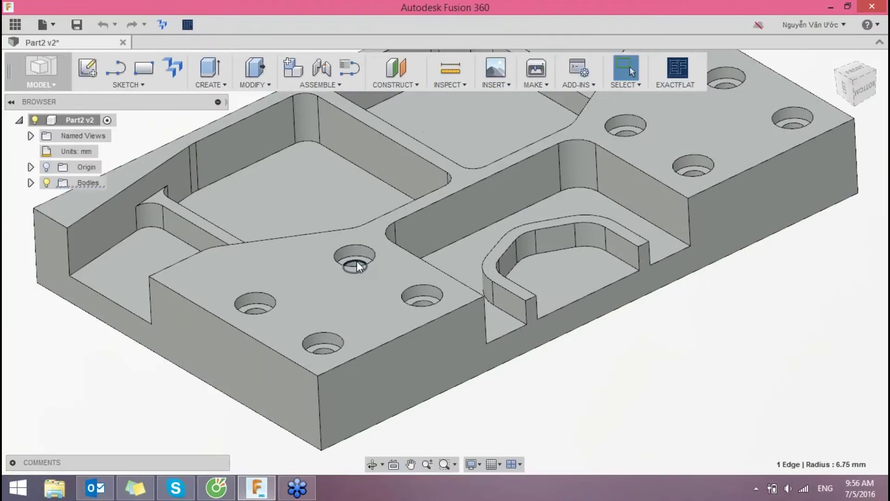
pyautogui.click(364, 249)
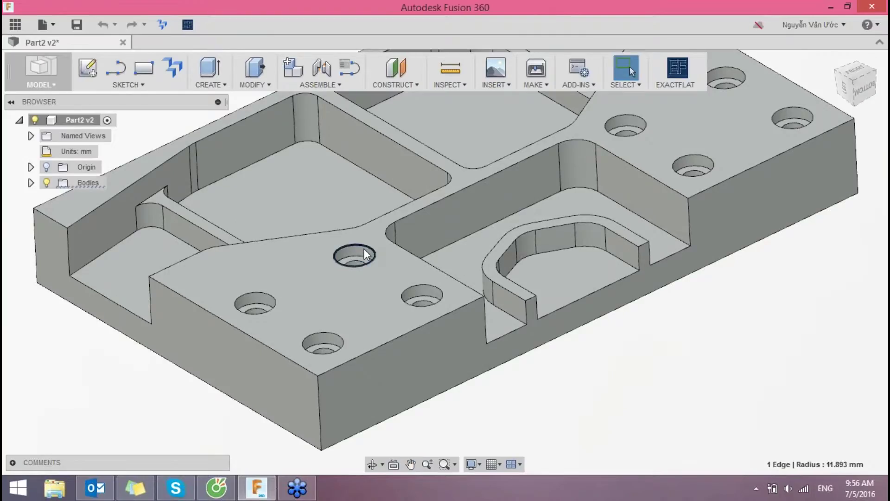
pyautogui.scroll(-1, 364, 249)
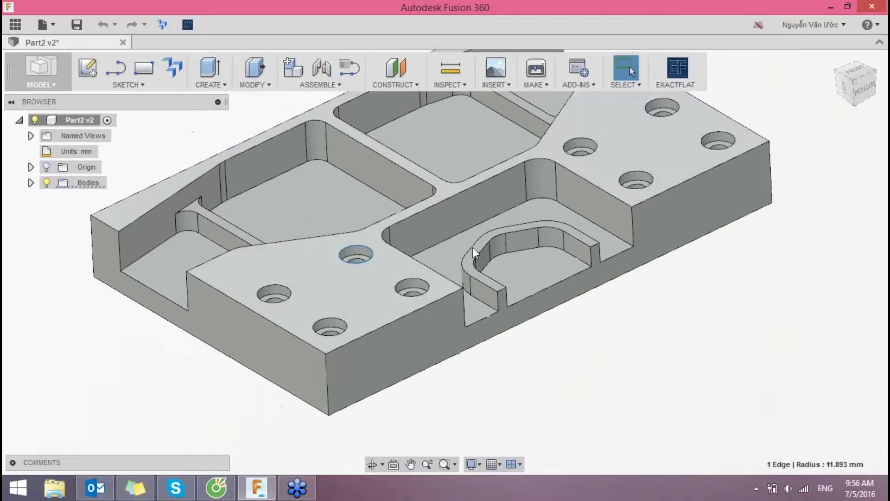
pyautogui.moveTo(459, 230); pyautogui.dragTo(484, 231, button='middle')
# - Measure the plate's front edge length and its thickness with the Measure tool
pyautogui.press('i')
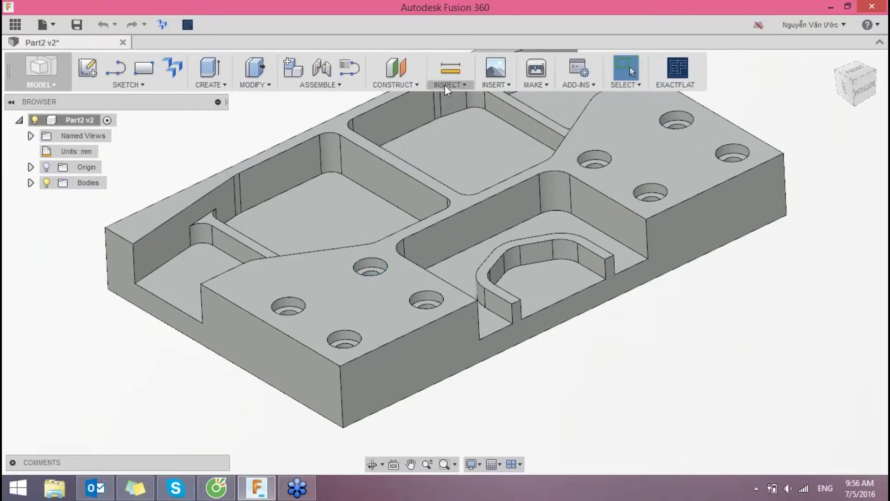
pyautogui.click(384, 407)
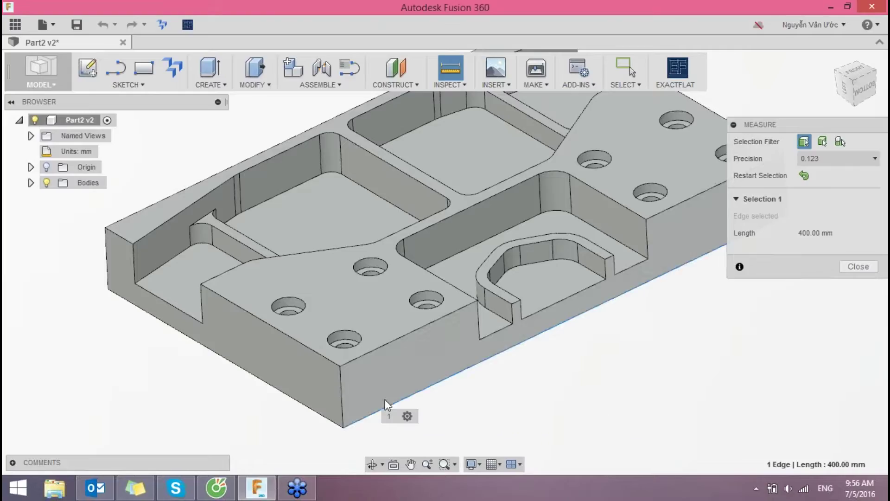
pyautogui.click(356, 361)
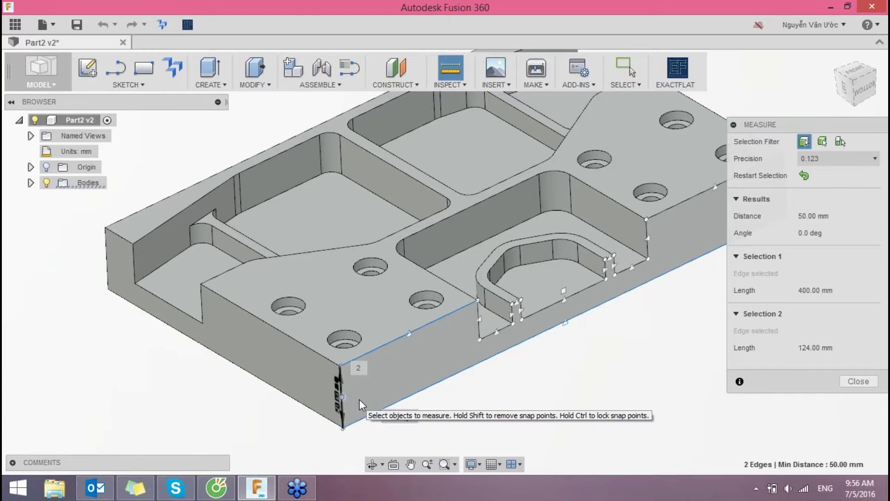
pyautogui.scroll(5, 253, 387)
pyautogui.moveTo(320, 403)
pyautogui.keyDown('shift'); pyautogui.mouseDown(button='middle')
pyautogui.moveTo(378, 324)
pyautogui.moveTo(366, 357)
pyautogui.moveTo(342, 323)
pyautogui.moveTo(308, 331)
pyautogui.moveTo(344, 343)
pyautogui.moveTo(333, 378)
pyautogui.mouseUp(button='middle'); pyautogui.keyUp('shift')
pyautogui.scroll(-5, 333, 378)
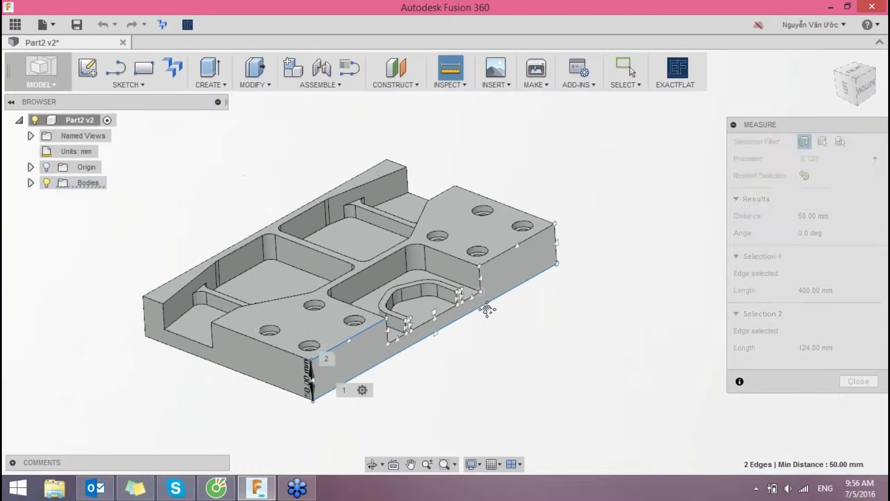
pyautogui.scroll(3, 294, 288)
pyautogui.click(244, 166)
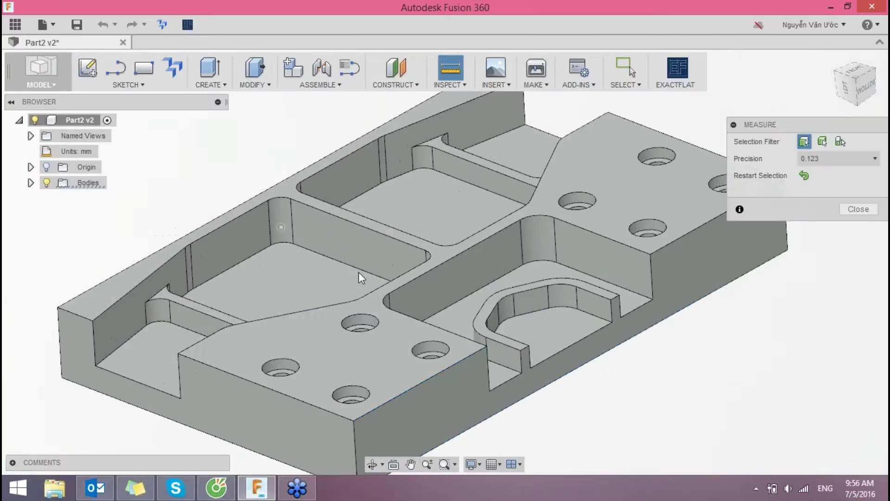
pyautogui.moveTo(358, 272)
pyautogui.mouseDown(button='middle')
pyautogui.moveTo(461, 222)
pyautogui.moveTo(503, 227)
pyautogui.mouseUp(button='middle')
pyautogui.scroll(-2, 503, 228)
pyautogui.scroll(-2, 434, 283)
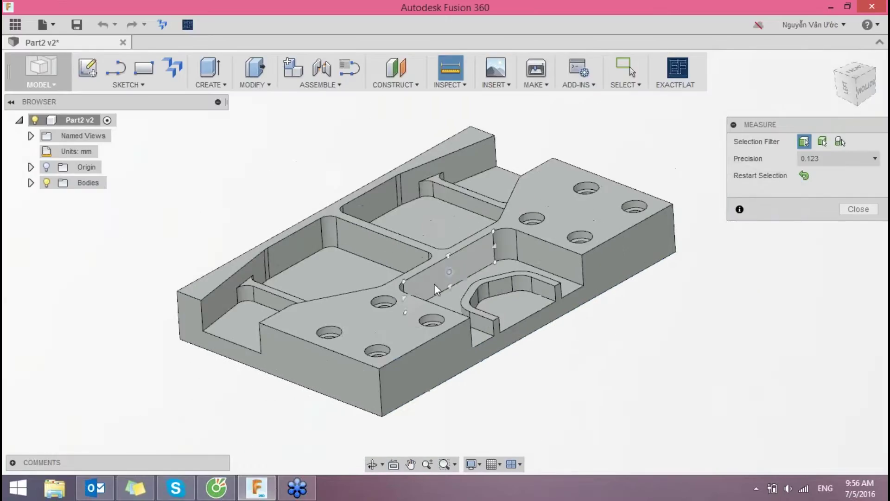
pyautogui.scroll(-2, 325, 260)
pyautogui.click(859, 209)
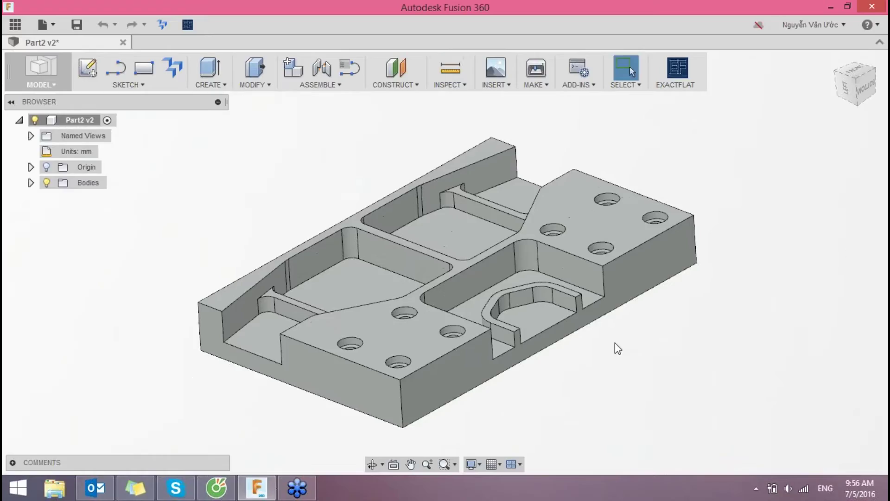
# - Switch to the CAM workspace and start a new milling setup
pyautogui.click(37, 86)
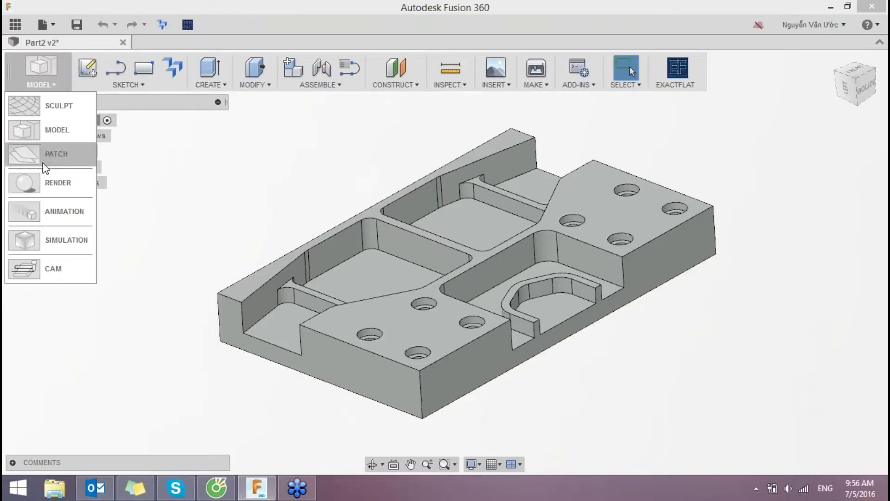
pyautogui.click(43, 264)
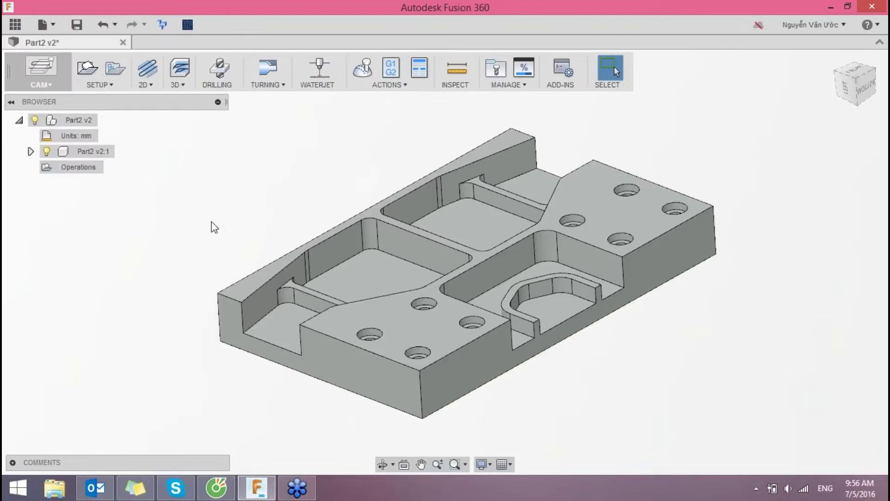
pyautogui.moveTo(241, 216); pyautogui.dragTo(282, 198, button='middle')
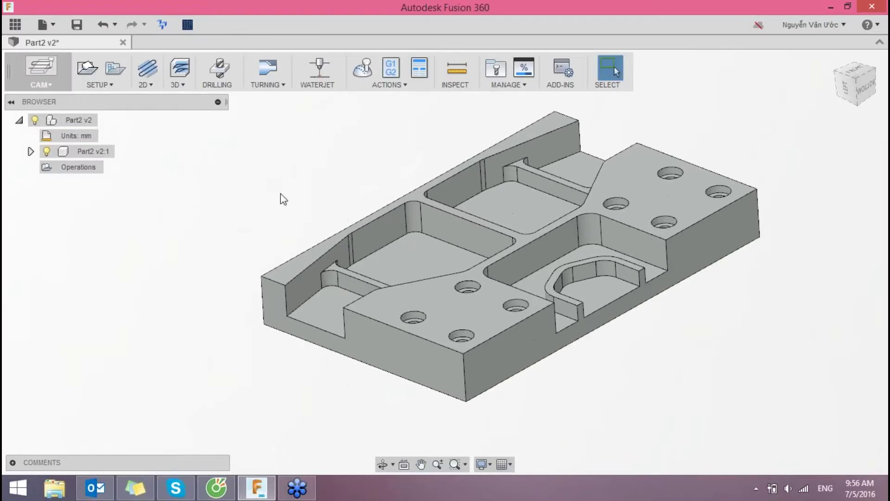
pyautogui.click(87, 69)
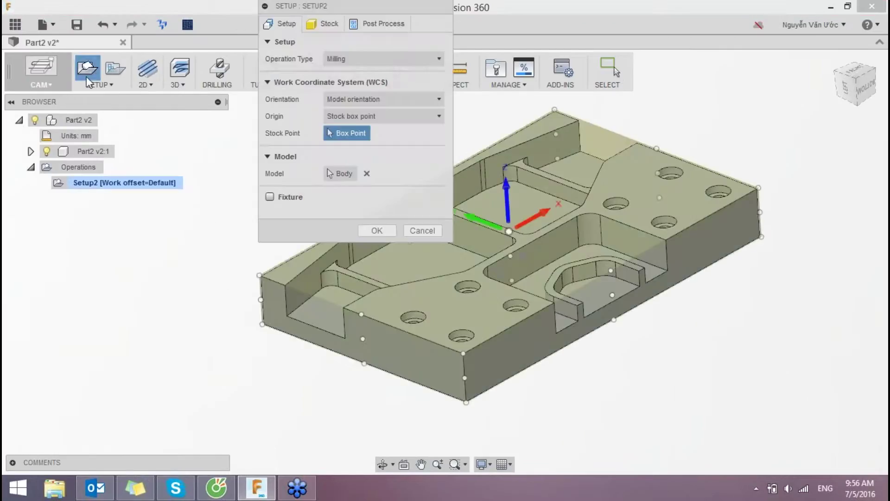
pyautogui.moveTo(361, 3); pyautogui.dragTo(169, 80)
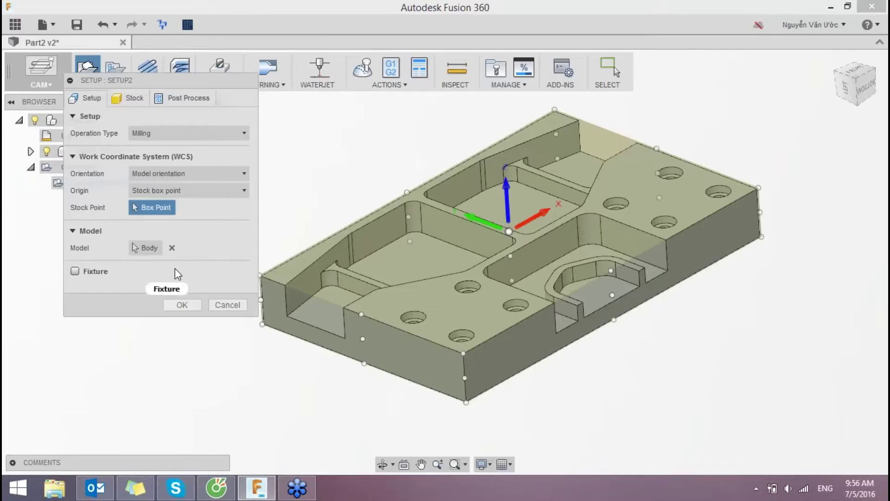
pyautogui.moveTo(355, 190); pyautogui.dragTo(380, 205, button='middle')
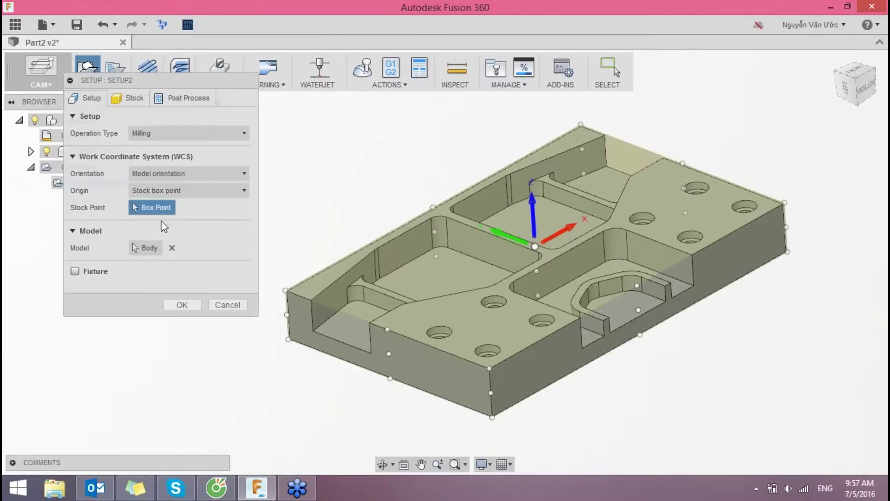
# - Set stock side and top offsets to 0 mm and program number 23569, then confirm
pyautogui.click(133, 97)
pyautogui.click(245, 170)
pyautogui.click(245, 187)
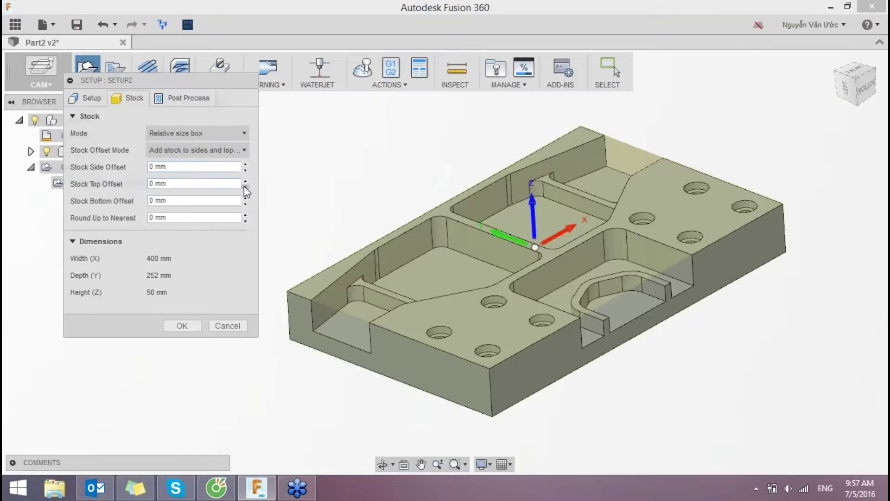
pyautogui.click(177, 101)
pyautogui.press('Tab')
pyautogui.write('235')
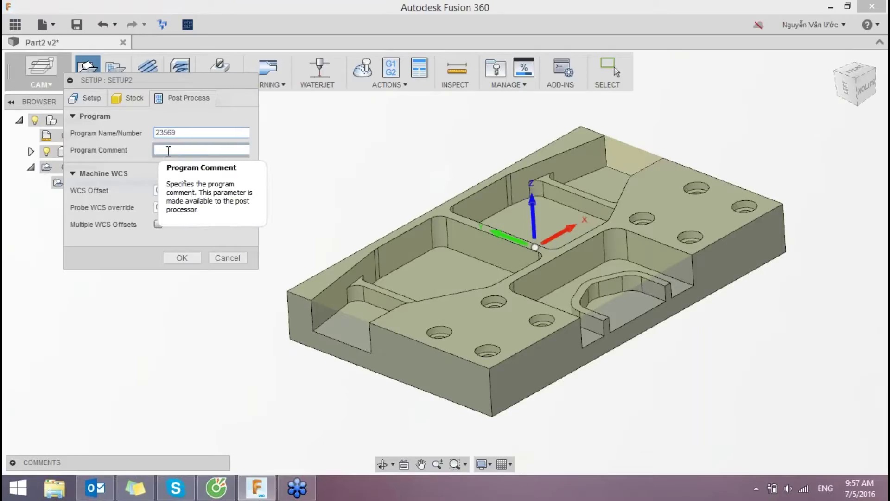
pyautogui.click(183, 256)
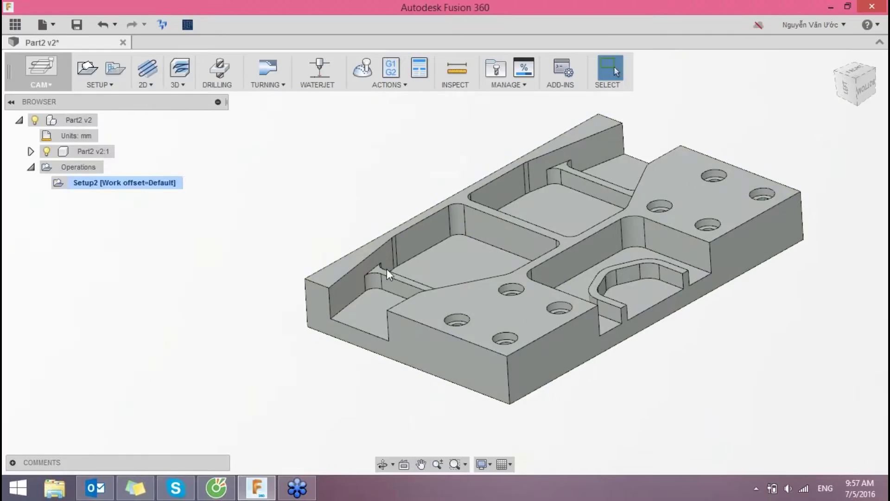
# - Orbit the part and show the 2D milling strategies dropdown
pyautogui.moveTo(564, 226); pyautogui.dragTo(559, 226, button='middle')
pyautogui.keyDown('shift'); pyautogui.moveTo(464, 236); pyautogui.dragTo(503, 238, button='middle'); pyautogui.keyUp('shift')
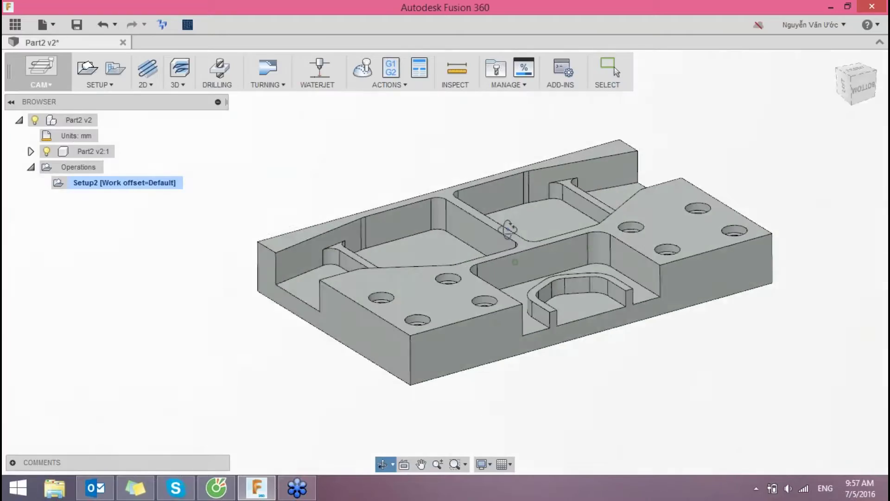
pyautogui.scroll(2, 398, 215)
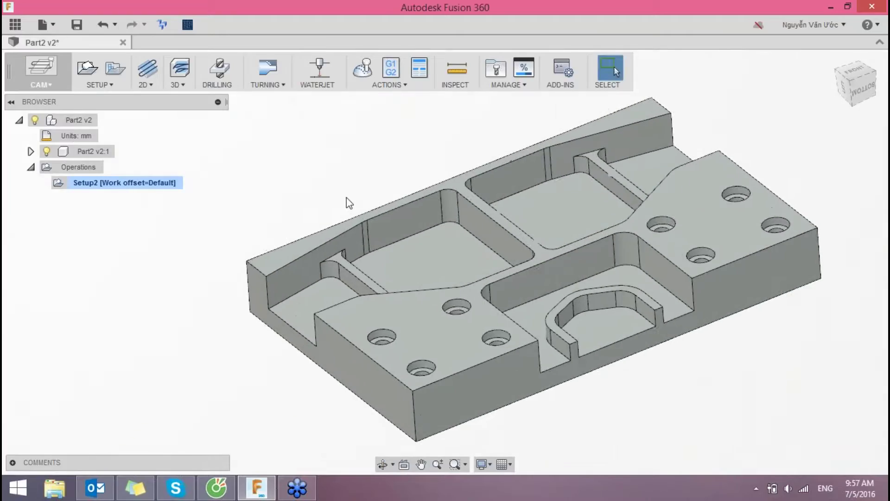
pyautogui.click(142, 85)
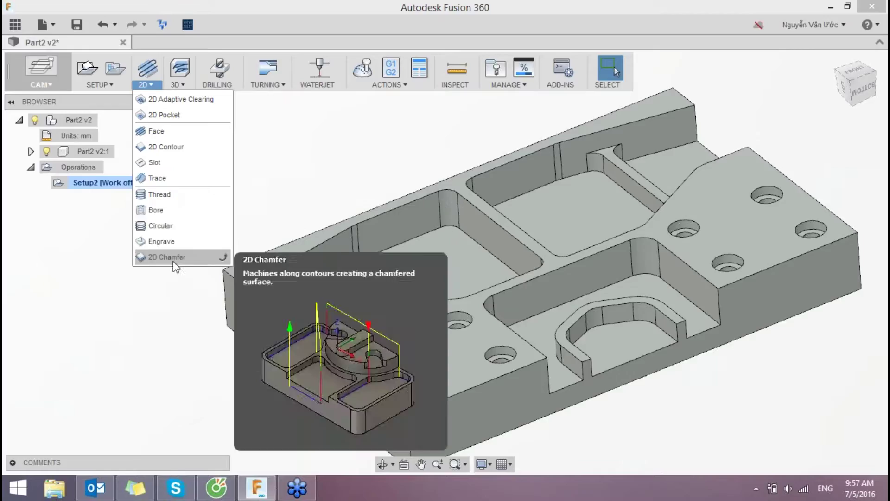
# - Start a 2D Pocket and choose the Ø16 mm flat tool from the Part2 v2 library
pyautogui.click(152, 85)
pyautogui.click(163, 115)
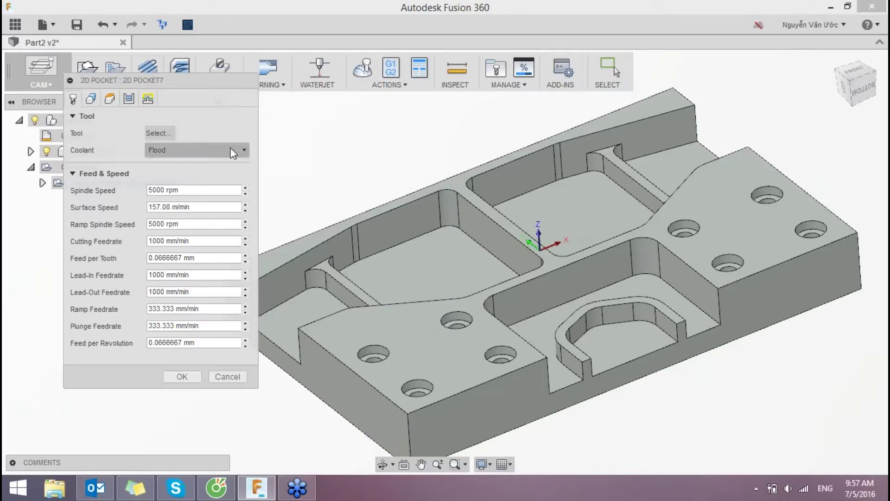
pyautogui.click(160, 133)
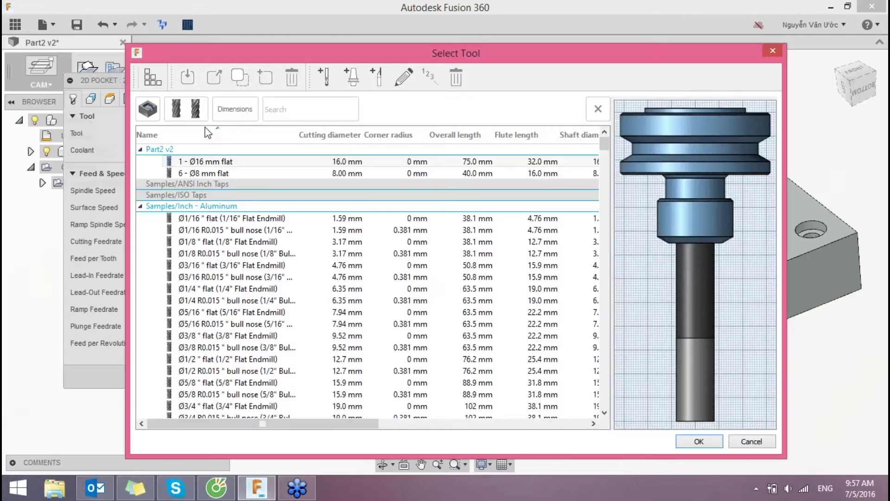
pyautogui.click(228, 163)
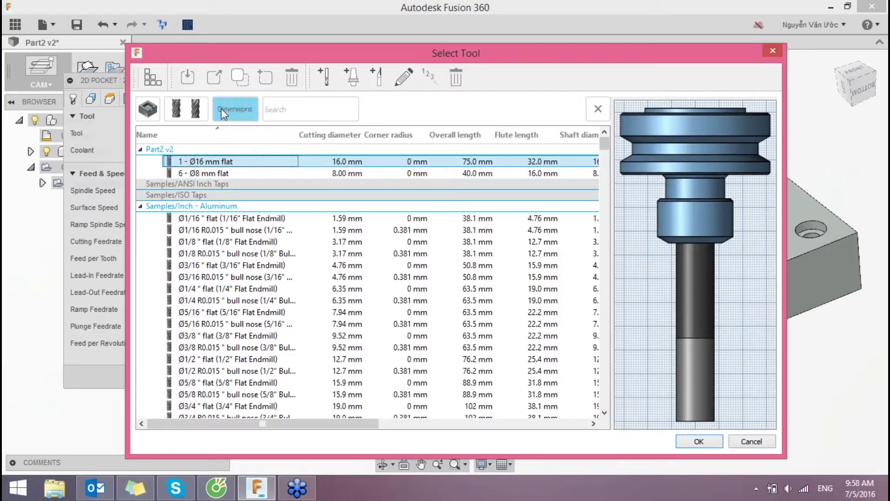
pyautogui.click(163, 86)
pyautogui.click(200, 145)
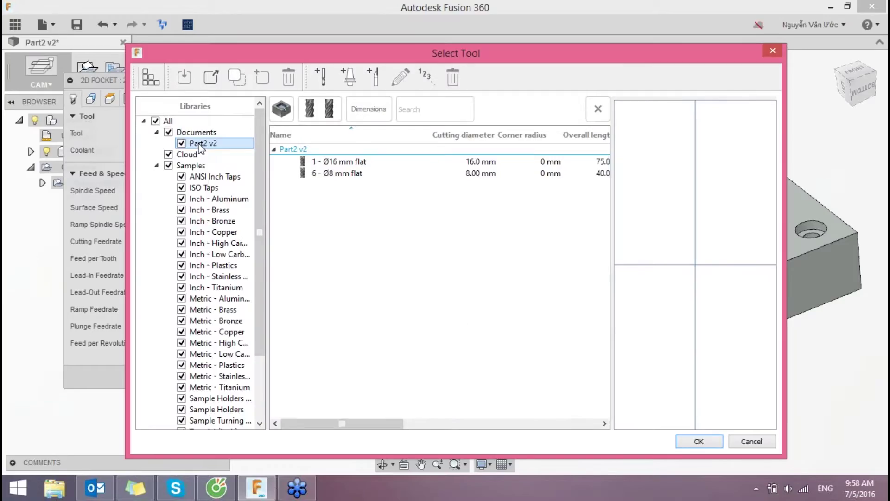
pyautogui.click(358, 162)
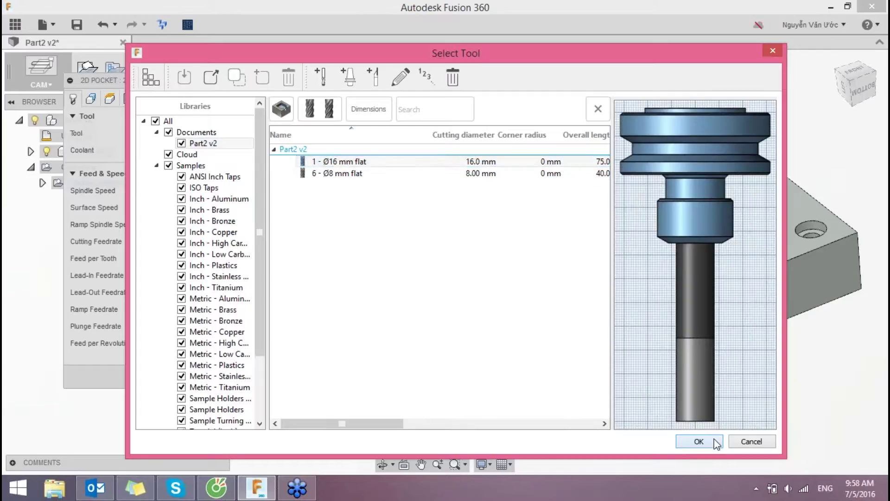
pyautogui.click(699, 442)
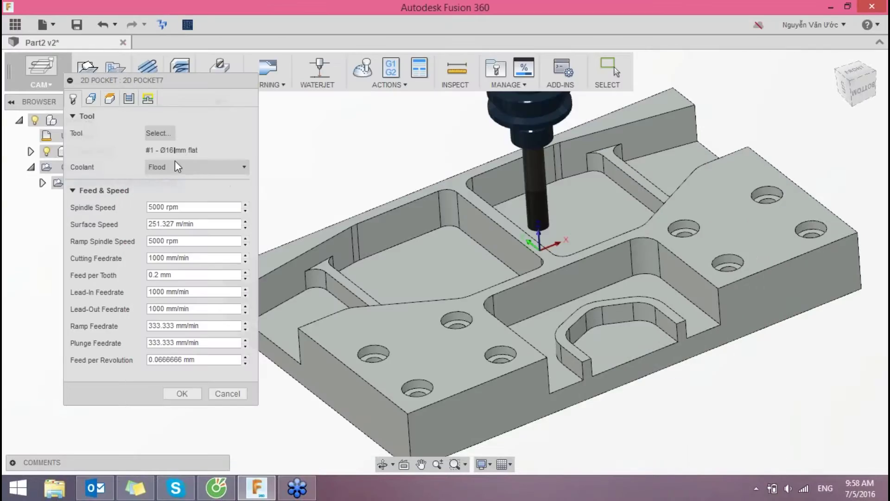
# - Lower the lead-in feedrate to 800 mm/min
pyautogui.click(162, 208)
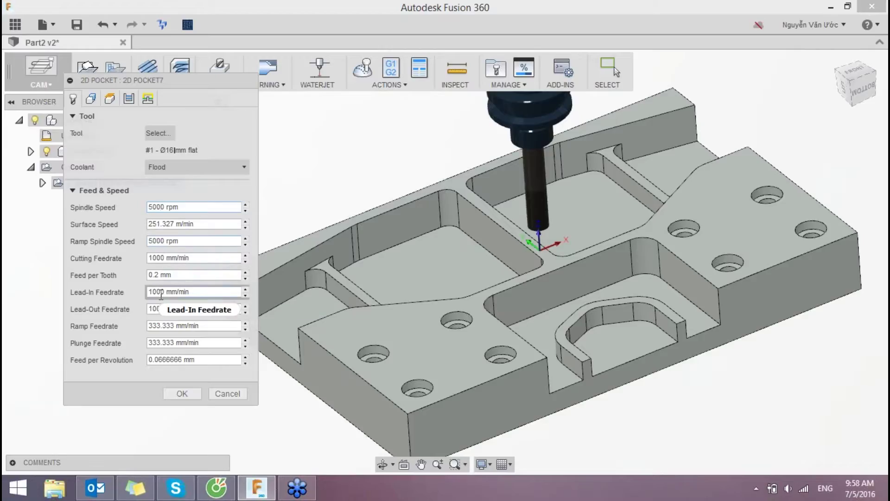
pyautogui.moveTo(165, 292)
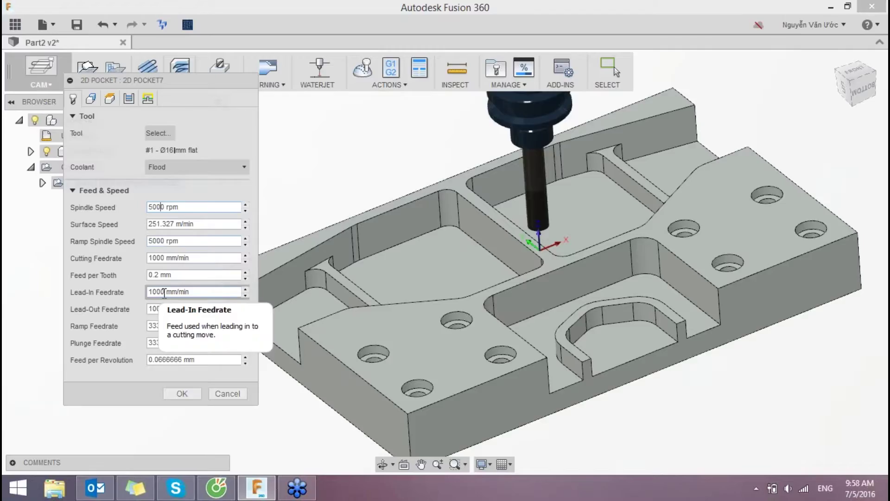
pyautogui.moveTo(164, 291); pyautogui.dragTo(149, 291)
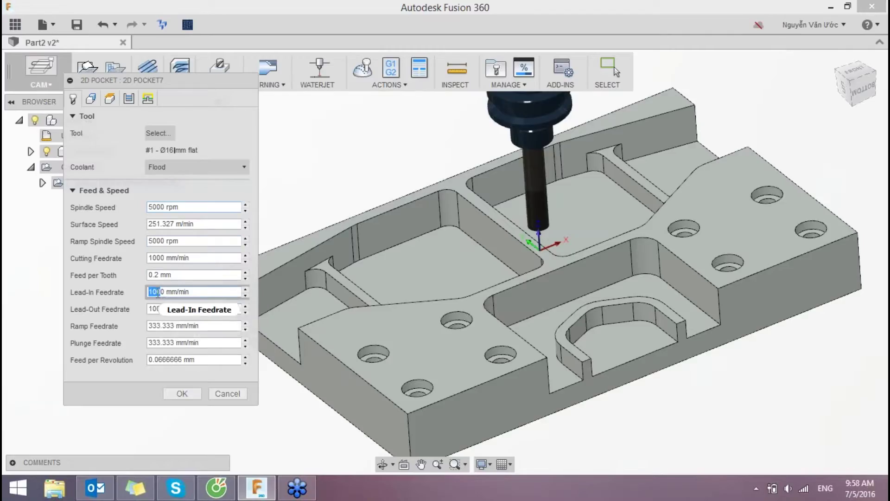
pyautogui.write('800')
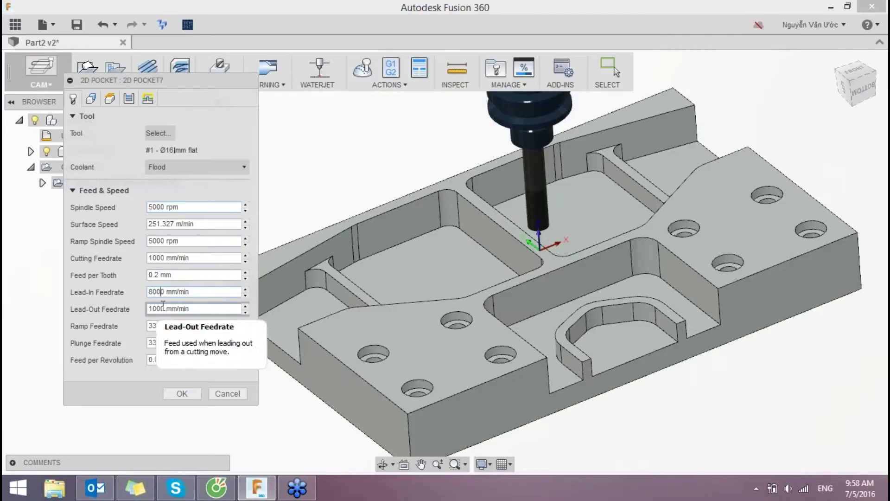
pyautogui.press('Delete')
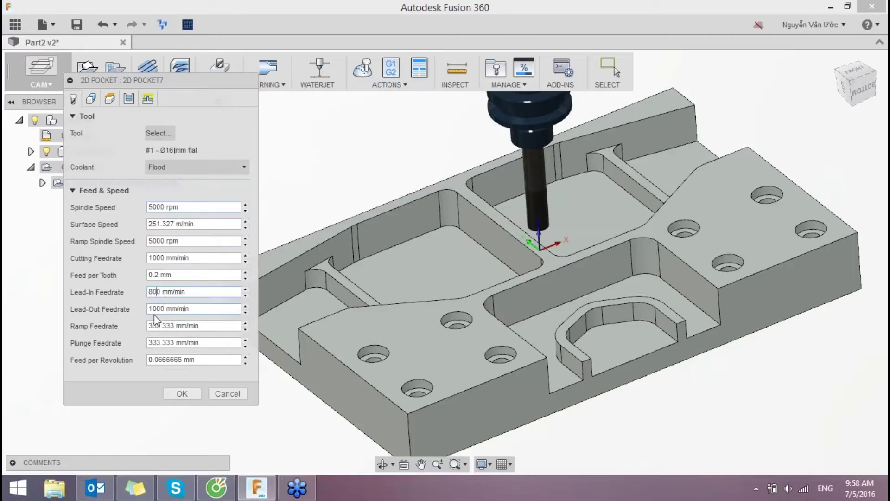
pyautogui.click(155, 309)
# - Build the first open-chain pocket contour from the top and bottom edges and accept it
pyautogui.click(92, 101)
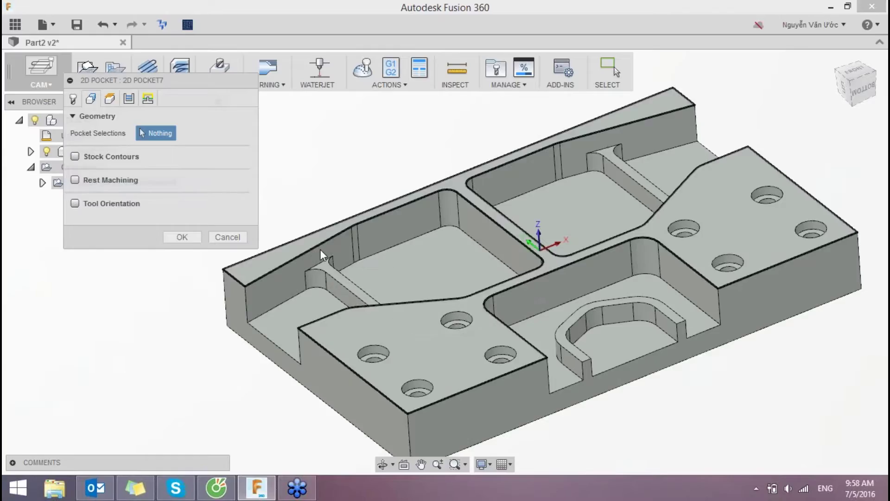
pyautogui.moveTo(340, 192); pyautogui.dragTo(402, 176, button='middle')
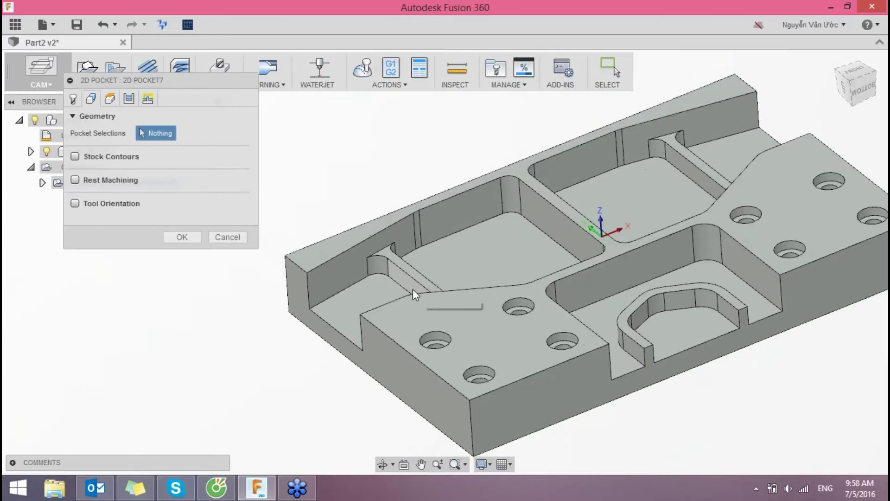
pyautogui.click(330, 269)
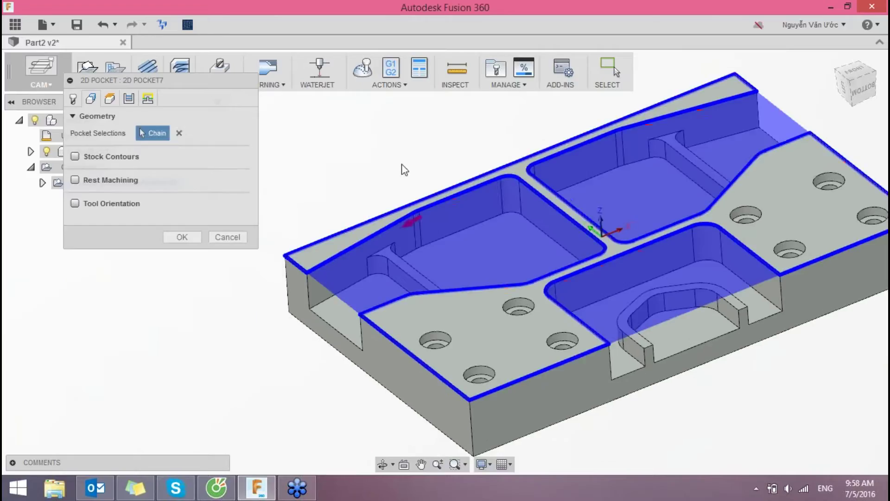
pyautogui.moveTo(374, 187); pyautogui.dragTo(347, 197, button='middle')
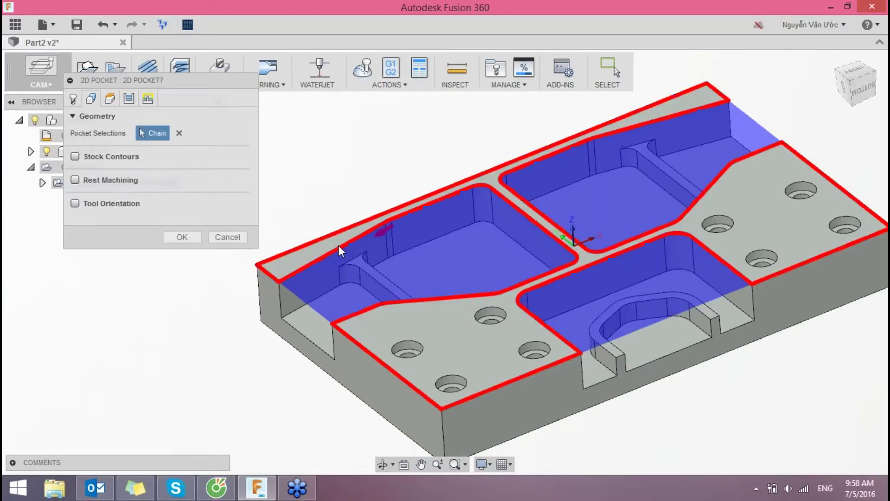
pyautogui.click(339, 246)
pyautogui.click(456, 281)
pyautogui.scroll(1, 410, 219)
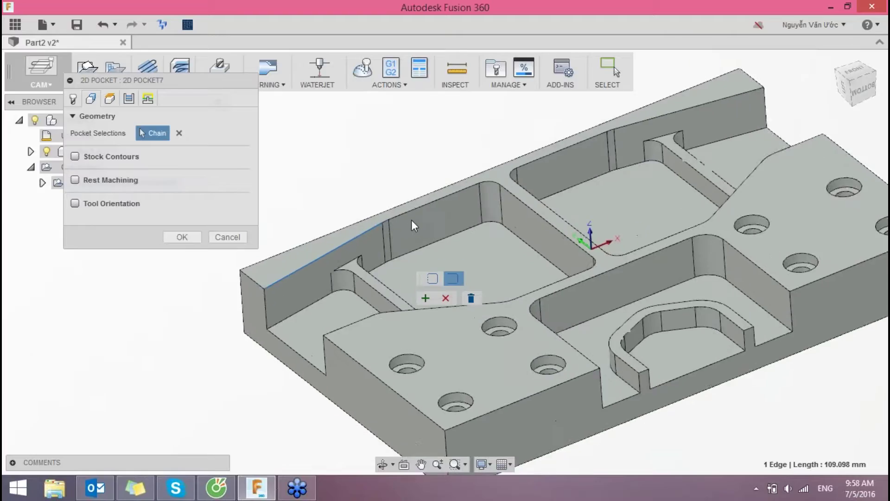
pyautogui.scroll(2, 411, 220)
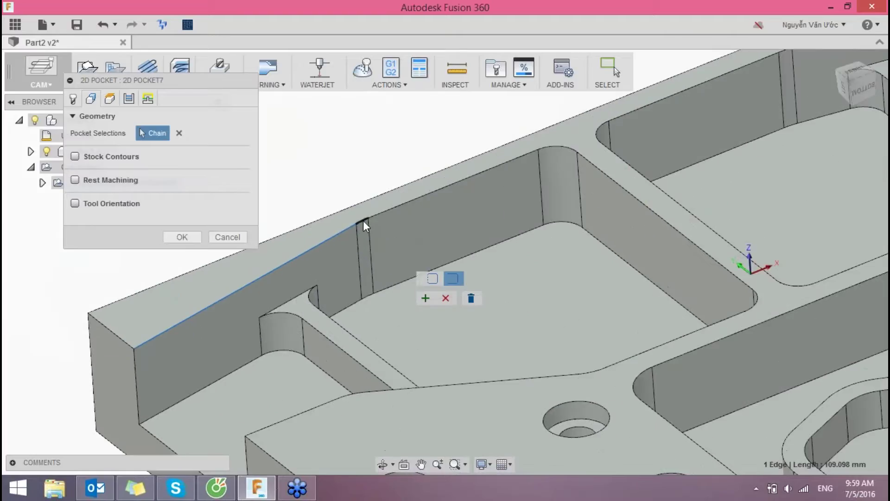
pyautogui.click(390, 209)
pyautogui.click(589, 160)
pyautogui.click(668, 346)
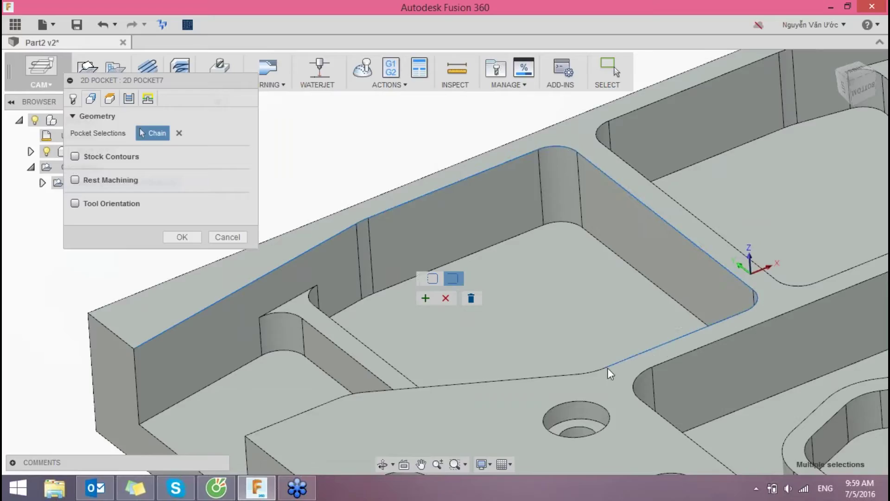
pyautogui.click(556, 375)
pyautogui.click(355, 393)
pyautogui.scroll(-2, 391, 197)
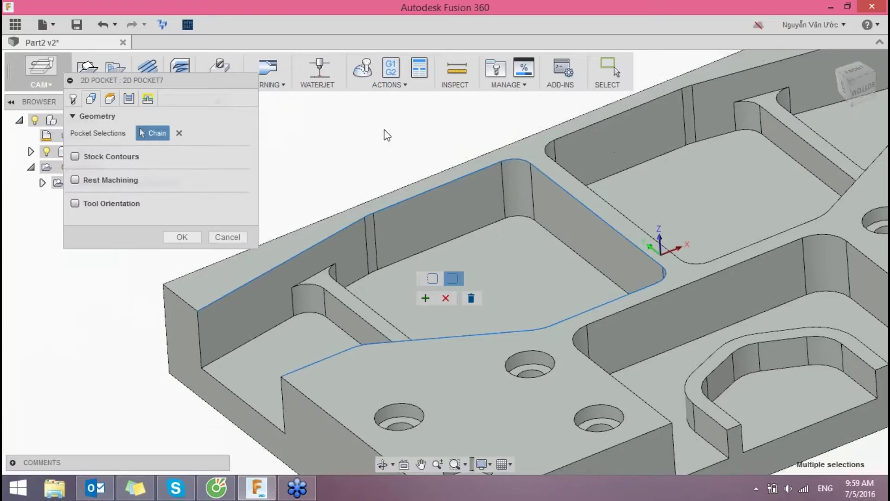
pyautogui.moveTo(387, 135); pyautogui.dragTo(355, 166, button='middle')
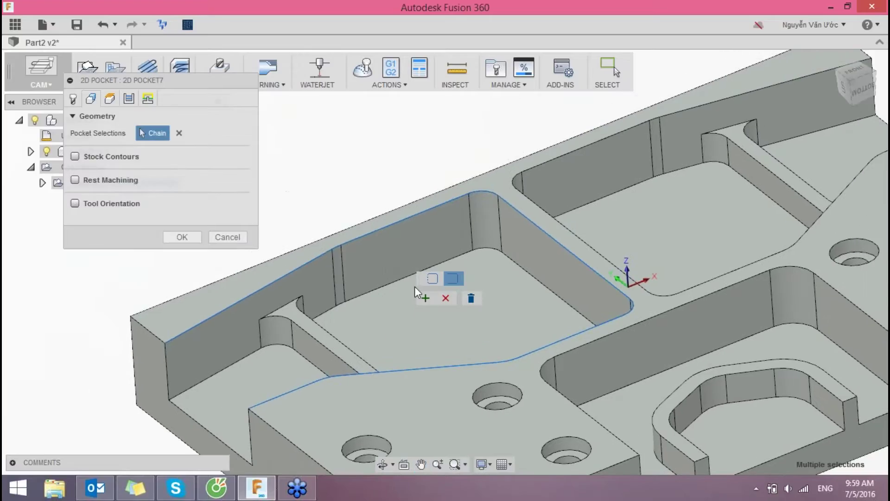
pyautogui.click(425, 299)
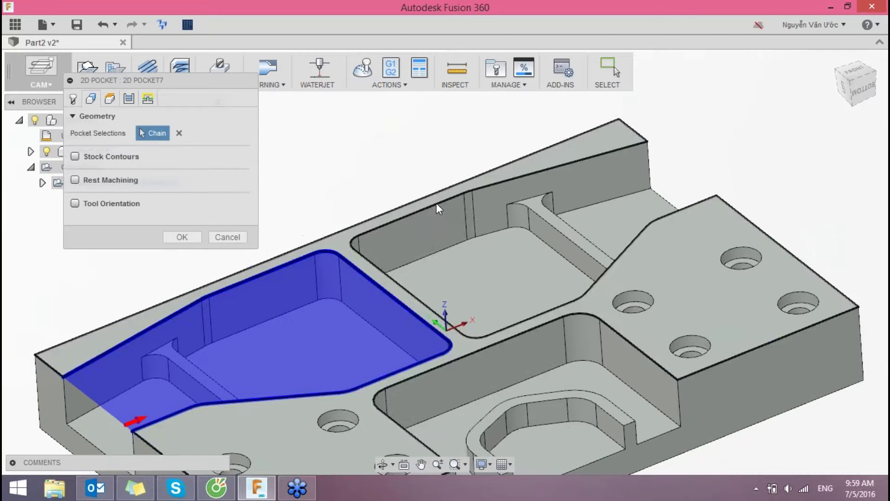
# - Build the second pocket contour along the top outer, rim and fillet edges and accept it
pyautogui.click(435, 203)
pyautogui.click(456, 191)
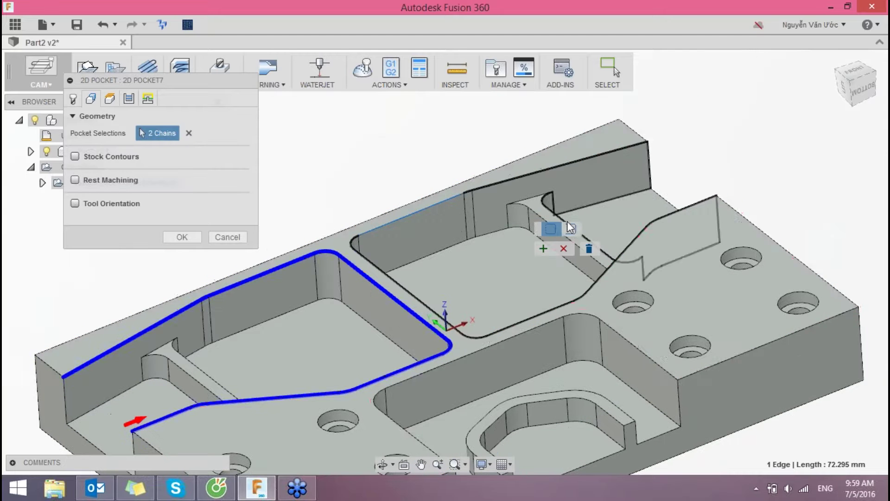
pyautogui.scroll(2, 519, 199)
pyautogui.scroll(2, 511, 199)
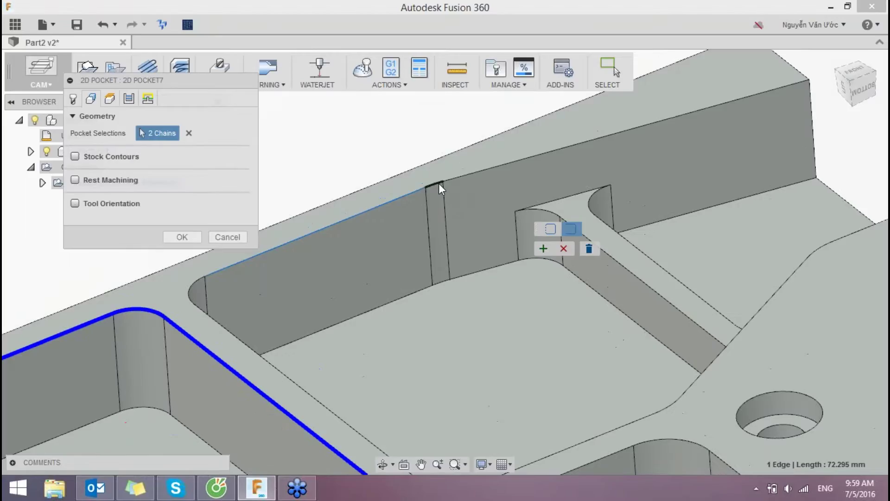
pyautogui.click(464, 175)
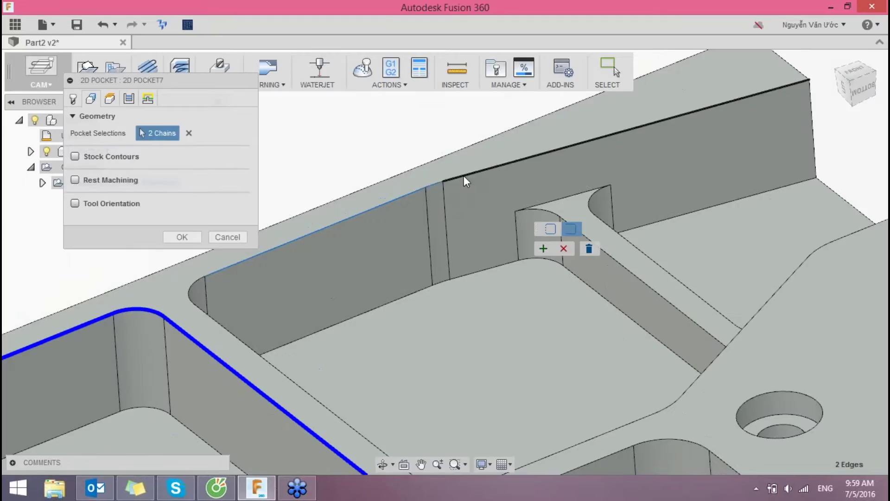
pyautogui.click(207, 314)
pyautogui.moveTo(441, 320); pyautogui.dragTo(408, 253, button='middle')
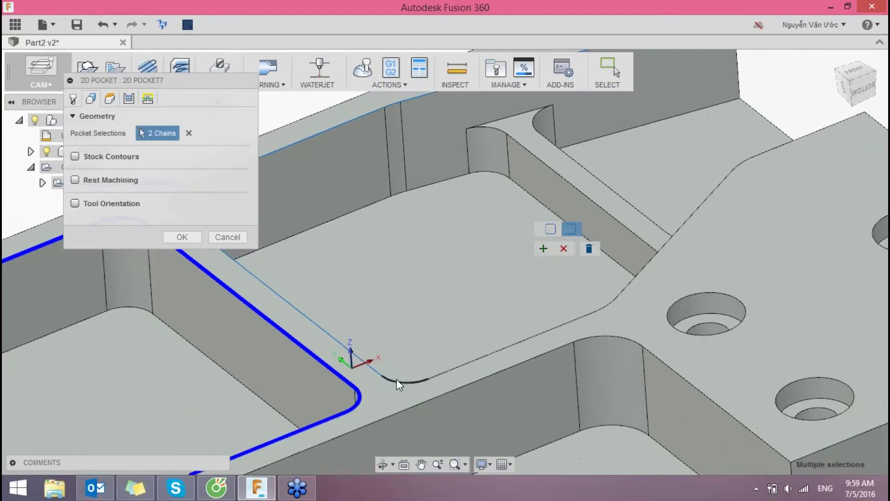
pyautogui.click(630, 279)
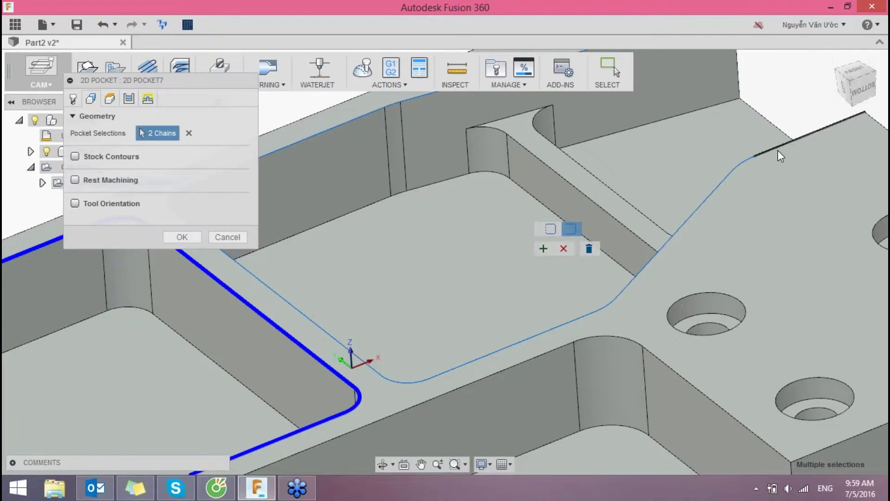
pyautogui.scroll(-3, 614, 246)
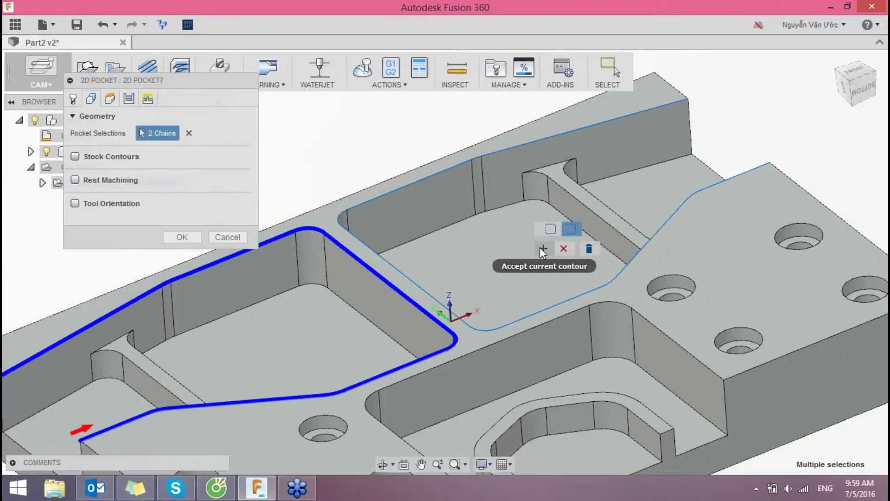
pyautogui.click(543, 249)
pyautogui.scroll(-3, 358, 134)
pyautogui.moveTo(360, 145); pyautogui.dragTo(489, 145, button='middle')
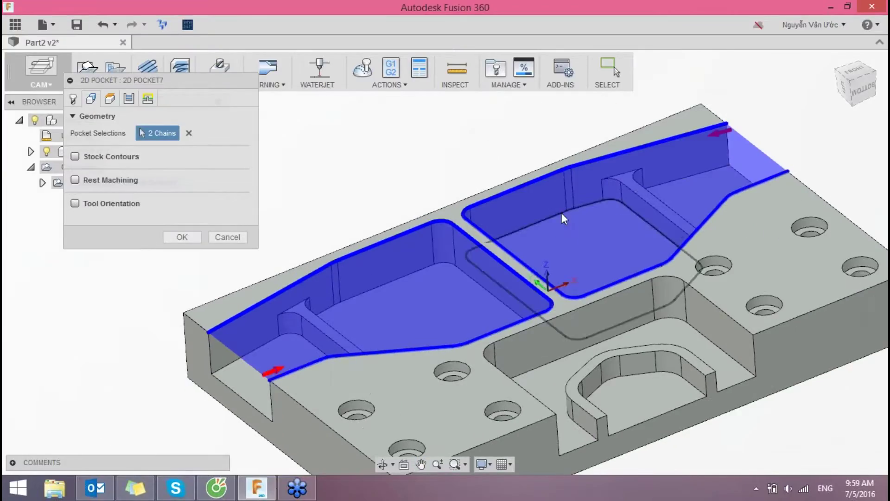
pyautogui.moveTo(492, 235)
pyautogui.keyDown('shift'); pyautogui.mouseDown(button='middle')
pyautogui.moveTo(453, 253)
pyautogui.moveTo(485, 256)
pyautogui.mouseUp(button='middle'); pyautogui.keyUp('shift')
# - Change the clearance height offset from 10 to 5 mm
pyautogui.click(109, 100)
pyautogui.doubleClick(119, 150)
pyautogui.write('5')
pyautogui.click(136, 208)
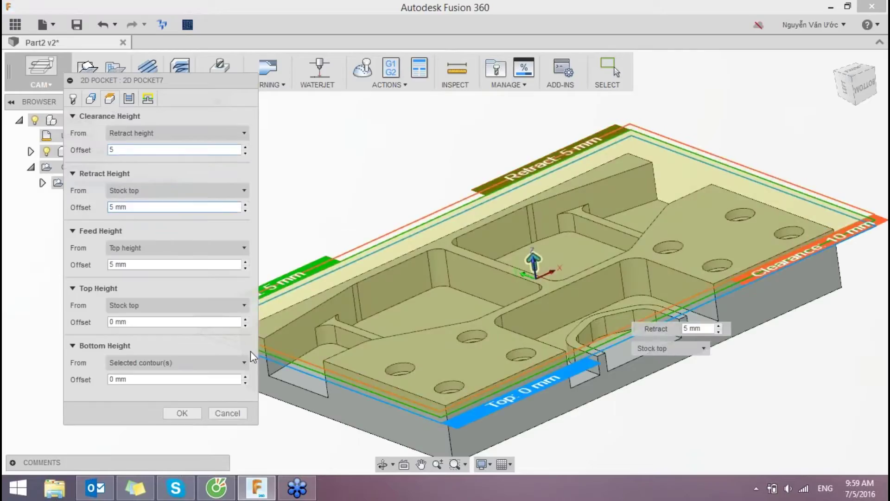
# - Set the bottom height to reference the selected ledge face at -16 mm
pyautogui.click(168, 363)
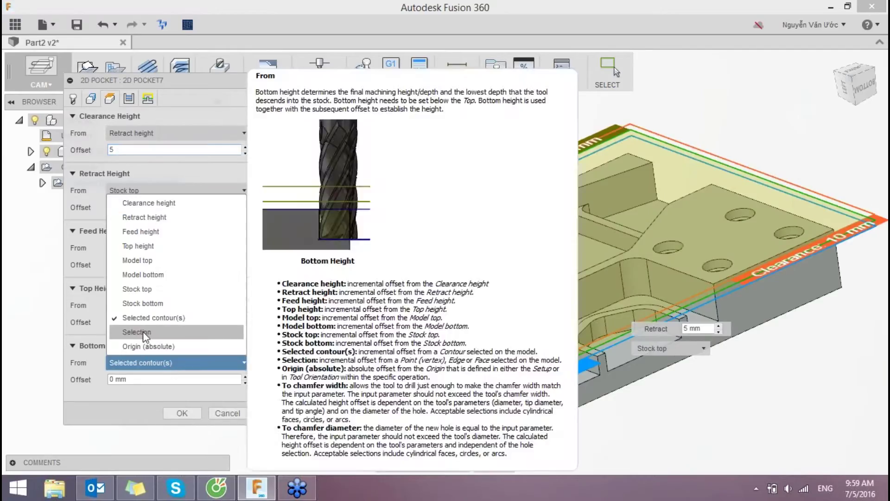
pyautogui.click(143, 332)
pyautogui.scroll(3, 339, 338)
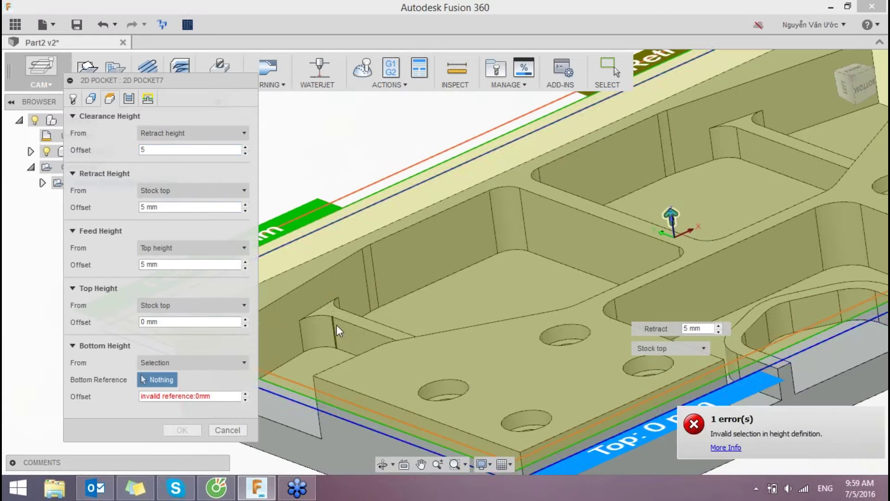
pyautogui.click(344, 316)
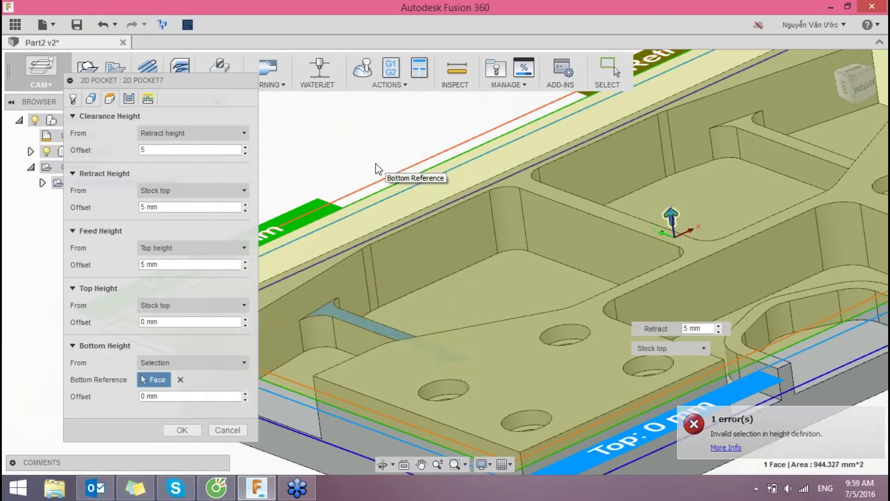
pyautogui.scroll(-2, 376, 163)
pyautogui.scroll(-3, 364, 153)
pyautogui.scroll(-2, 364, 153)
pyautogui.moveTo(363, 153)
pyautogui.keyDown('shift'); pyautogui.mouseDown(button='middle')
pyautogui.moveTo(427, 221)
pyautogui.moveTo(407, 224)
pyautogui.mouseUp(button='middle'); pyautogui.keyUp('shift')
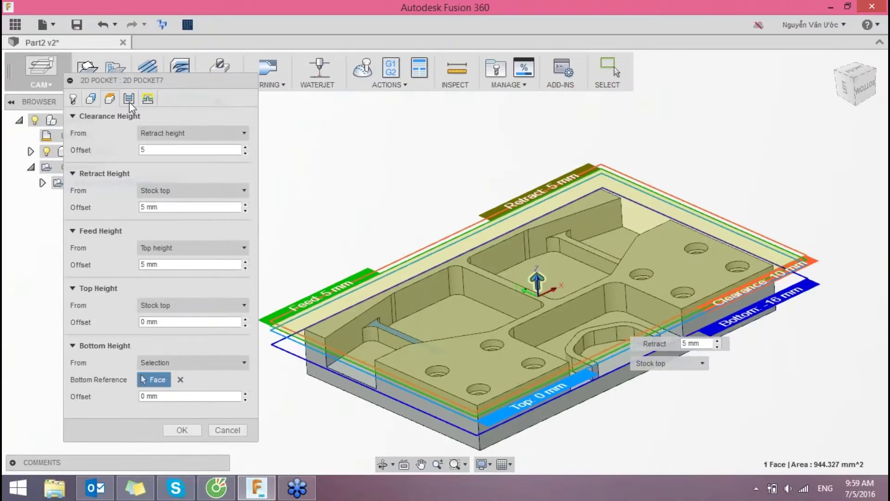
pyautogui.click(129, 99)
# - Set tolerance 0.01 mm, two finishing passes at 0.2 stepover, and maximum stepover 1.5
pyautogui.click(174, 133)
pyautogui.write('0')
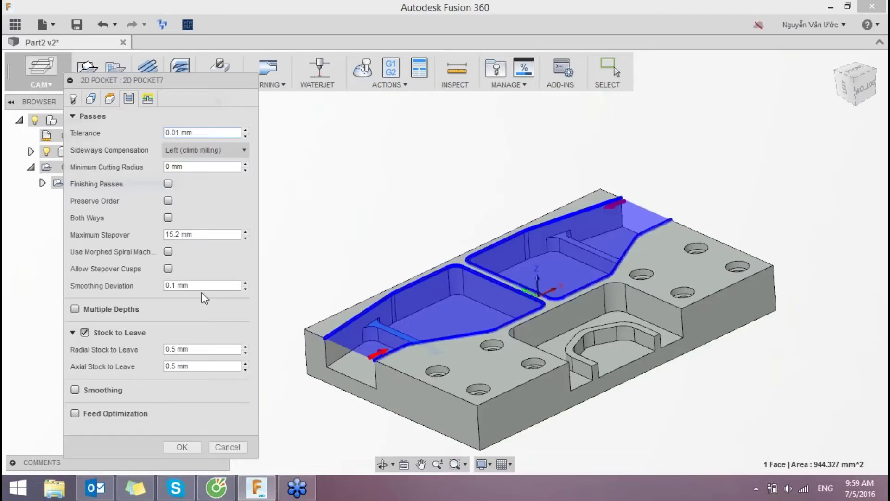
pyautogui.click(168, 184)
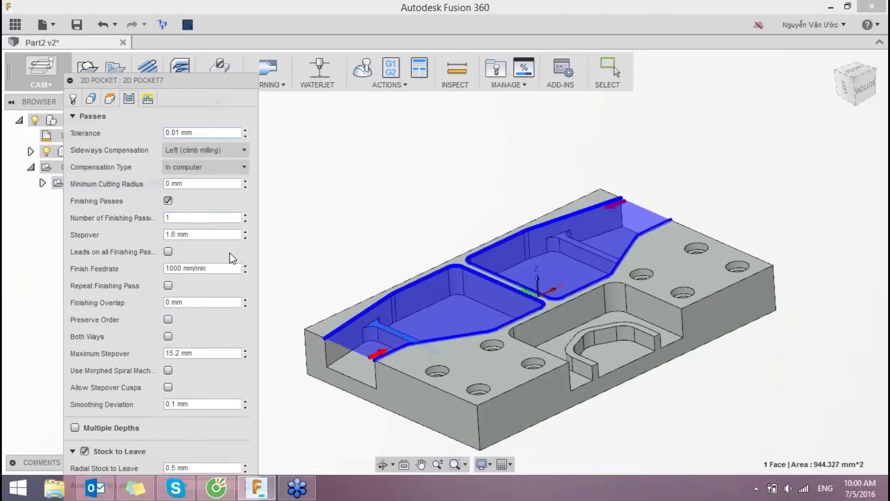
pyautogui.doubleClick(186, 217)
pyautogui.write('2')
pyautogui.press('Tab')
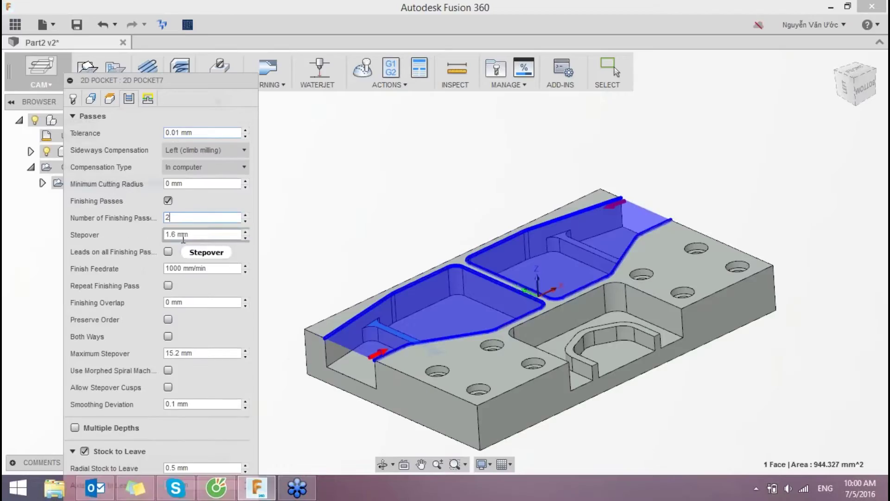
pyautogui.write('0.2')
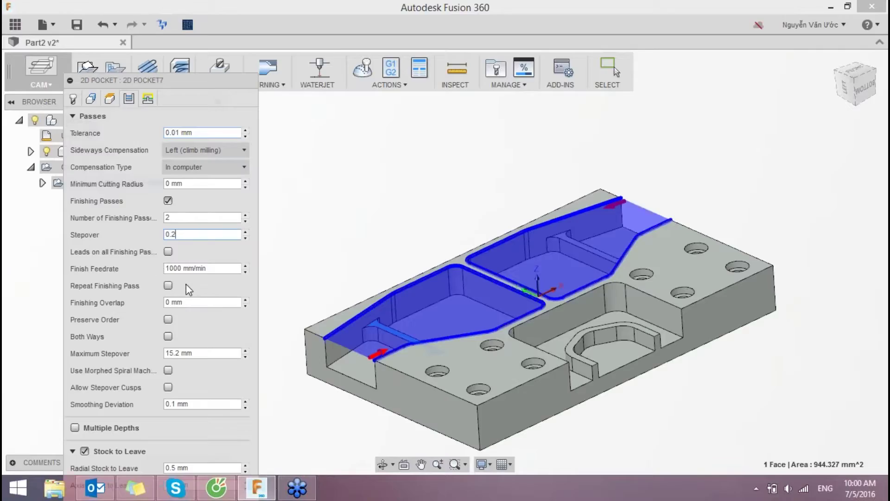
pyautogui.press('Tab')
pyautogui.click(185, 353)
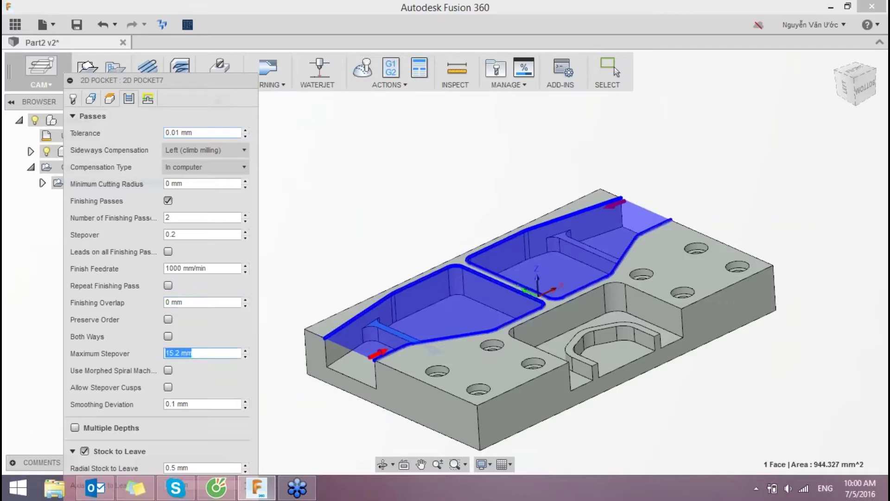
pyautogui.write('1.5')
pyautogui.moveTo(204, 81); pyautogui.dragTo(269, 20)
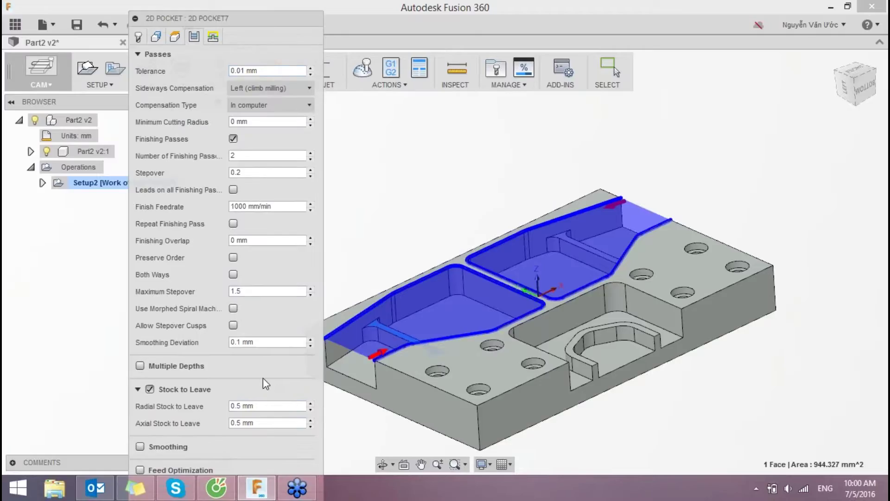
# - Enable multiple depths with a maximum roughing stepdown of 3 mm
pyautogui.click(141, 366)
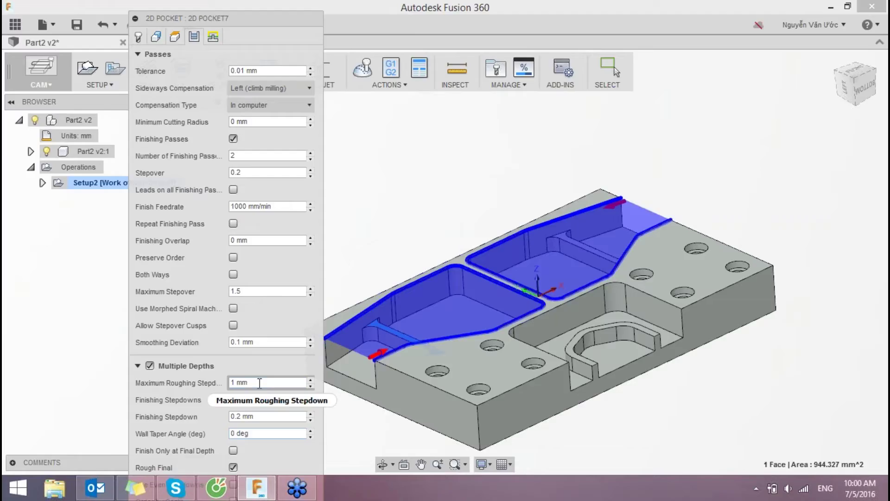
pyautogui.tripleClick(271, 382)
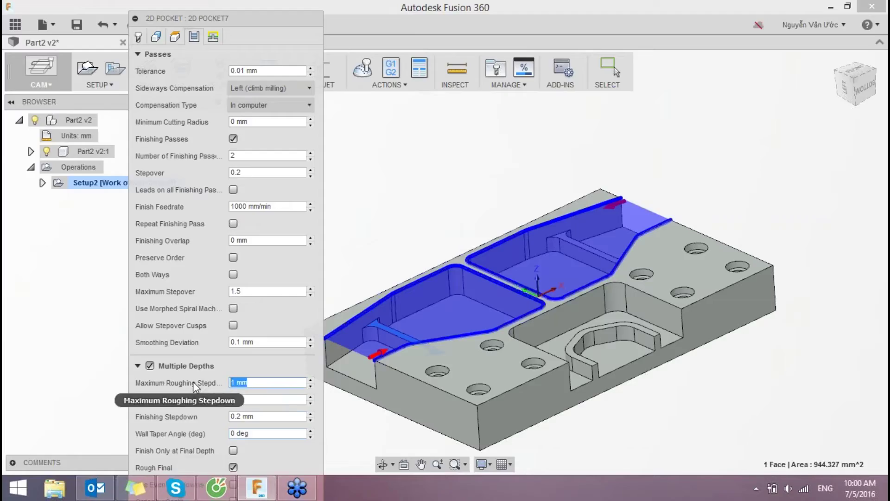
pyautogui.write('3')
pyautogui.press('Tab')
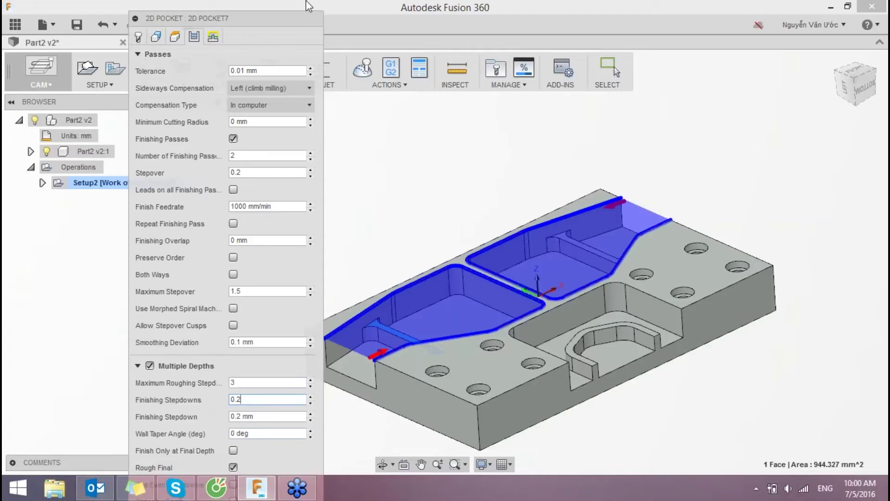
pyautogui.moveTo(286, 21); pyautogui.dragTo(314, 1)
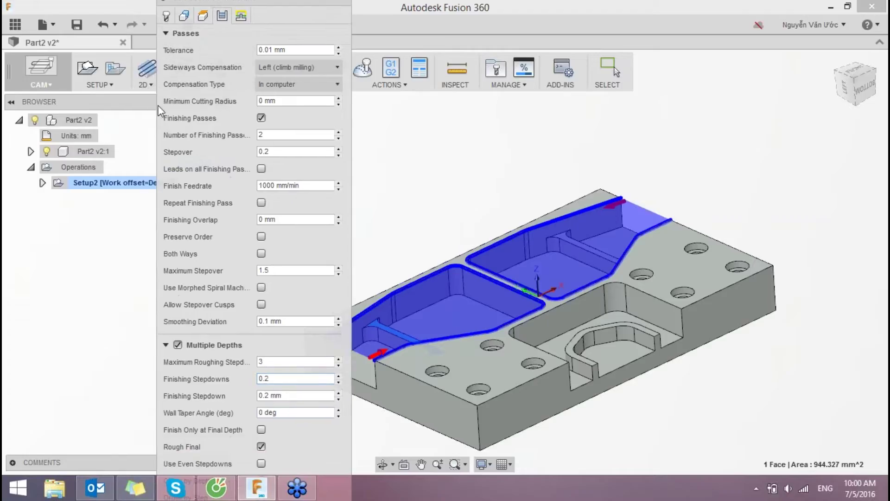
# - Reduce stock to leave to 0 mm and turn on toolpath smoothing
pyautogui.click(171, 36)
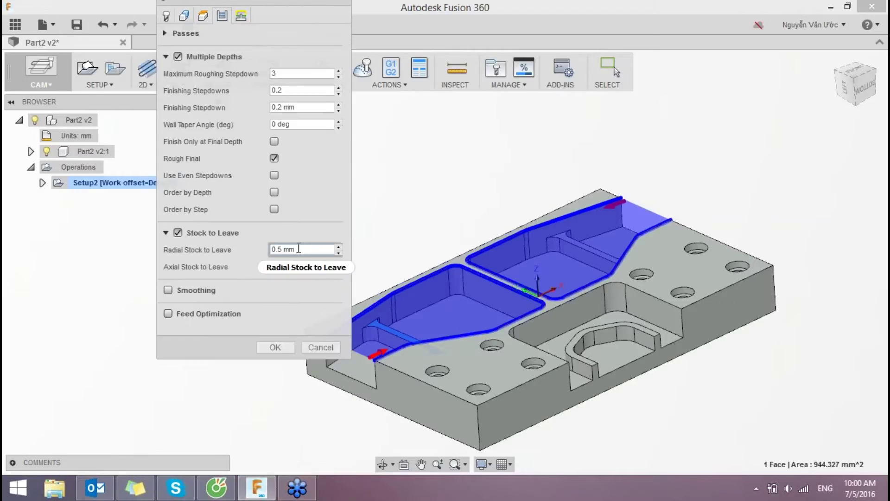
pyautogui.click(340, 253)
pyautogui.write('0.1')
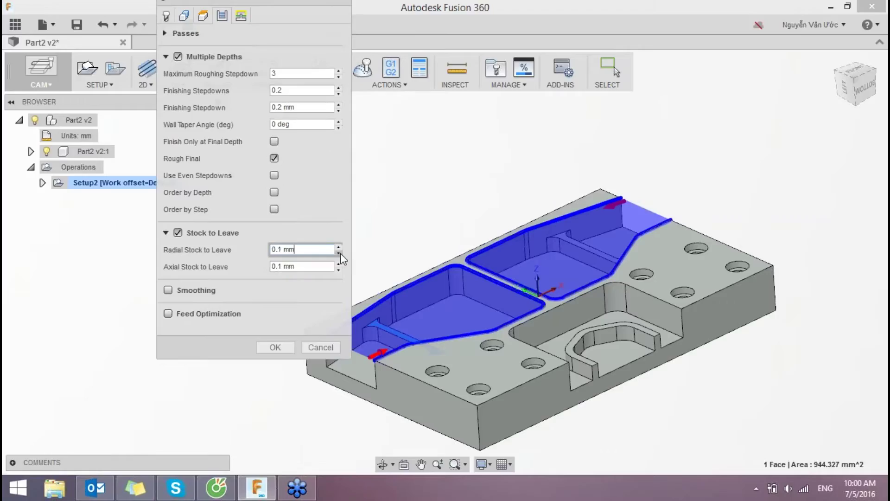
pyautogui.click(341, 254)
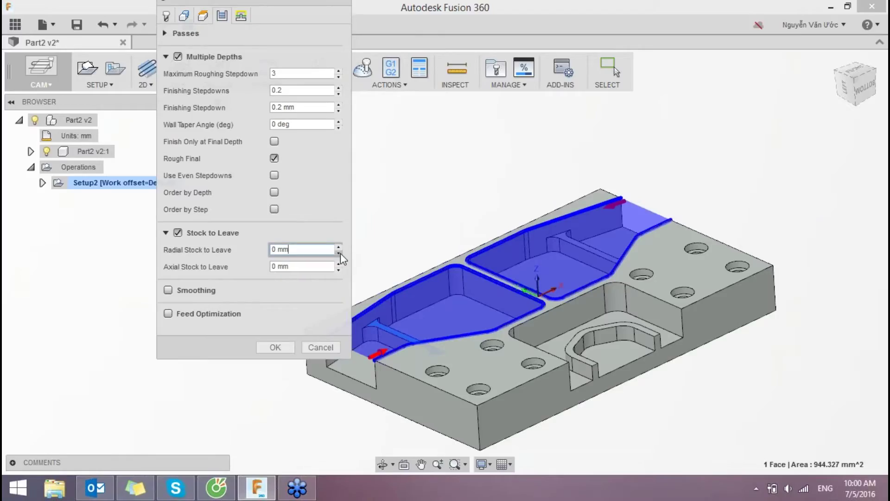
pyautogui.click(172, 293)
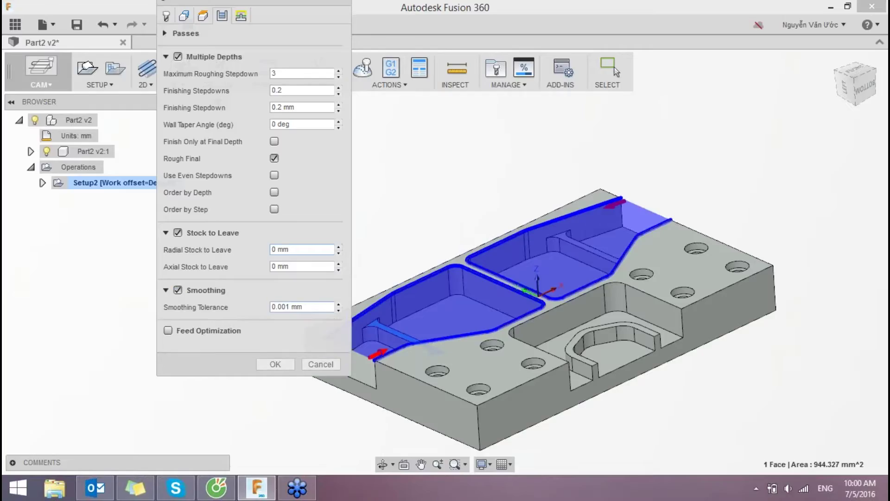
pyautogui.moveTo(274, 5); pyautogui.dragTo(265, 36)
# - Set the horizontal lead-in radius and linear lead-in distance to 2 on the Linking tab
pyautogui.click(233, 46)
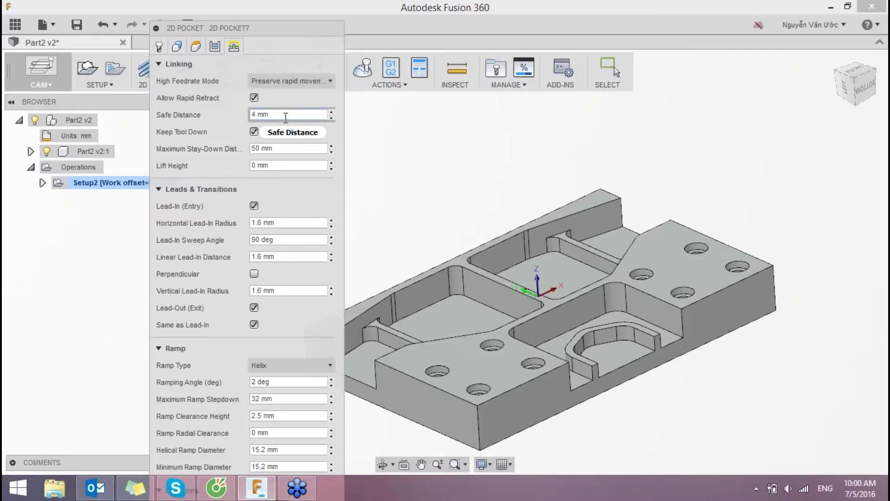
pyautogui.hotkey('ctrl', 'a')
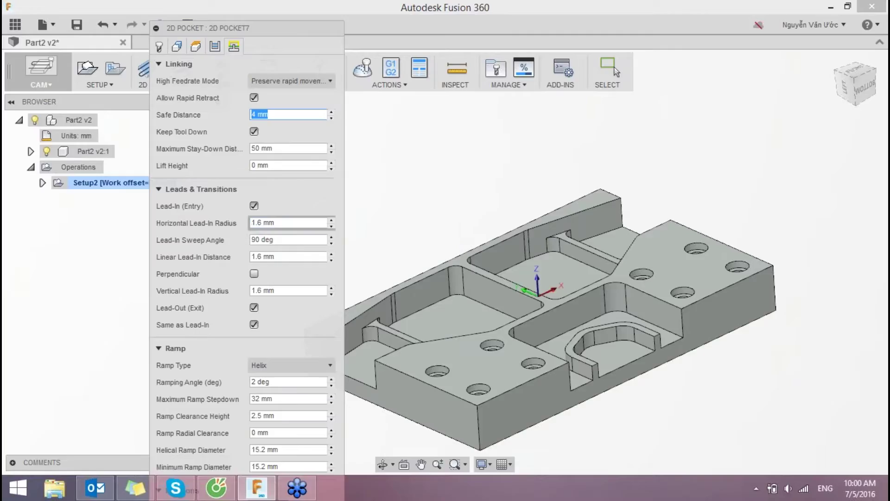
pyautogui.click(246, 223)
pyautogui.hotkey('ctrl', 'a')
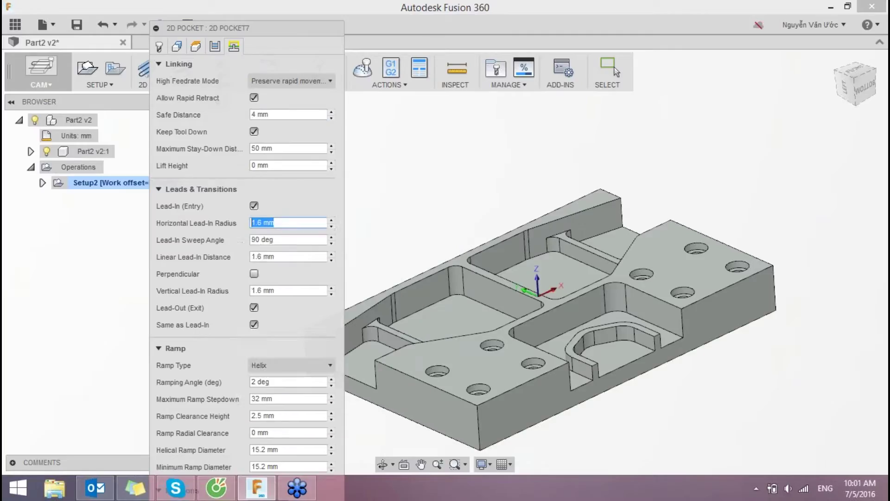
pyautogui.write('2')
pyautogui.click(283, 257)
pyautogui.hotkey('ctrl', 'a')
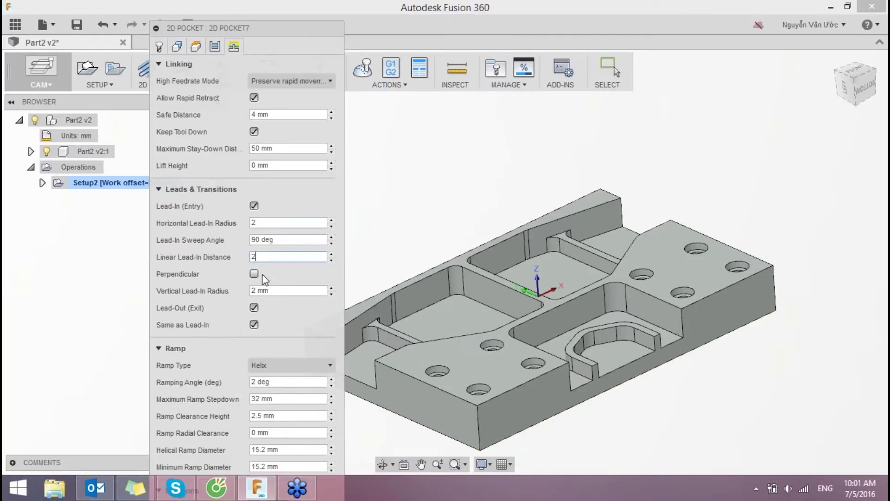
pyautogui.write('2')
pyautogui.click(284, 289)
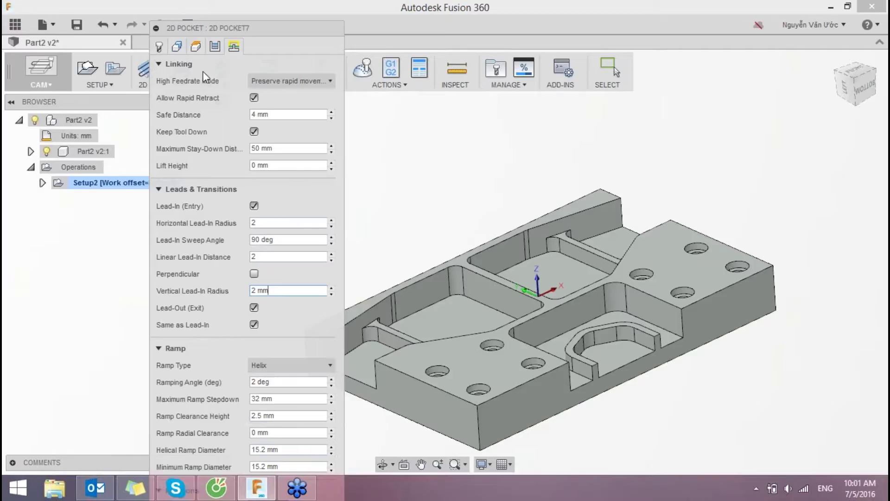
# - Accept the pocket settings to generate the 2D Pocket7 toolpath
pyautogui.moveTo(245, 32); pyautogui.dragTo(249, 14)
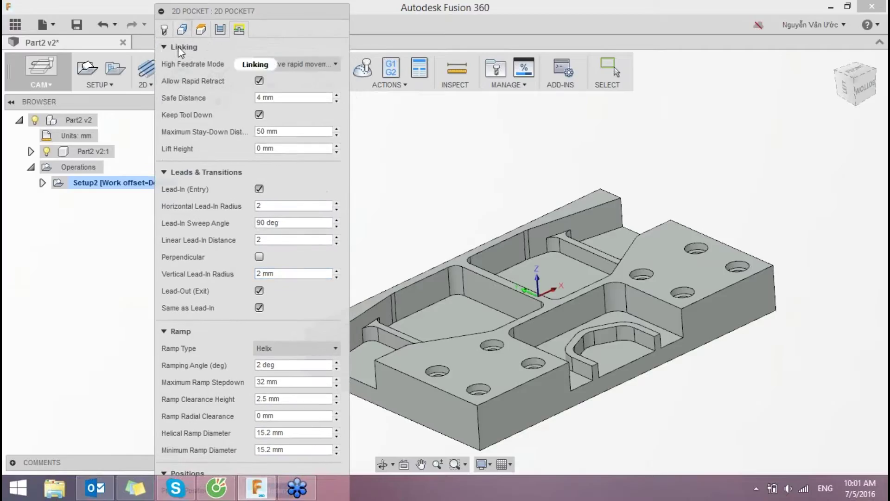
pyautogui.click(181, 30)
pyautogui.click(181, 30)
pyautogui.click(274, 168)
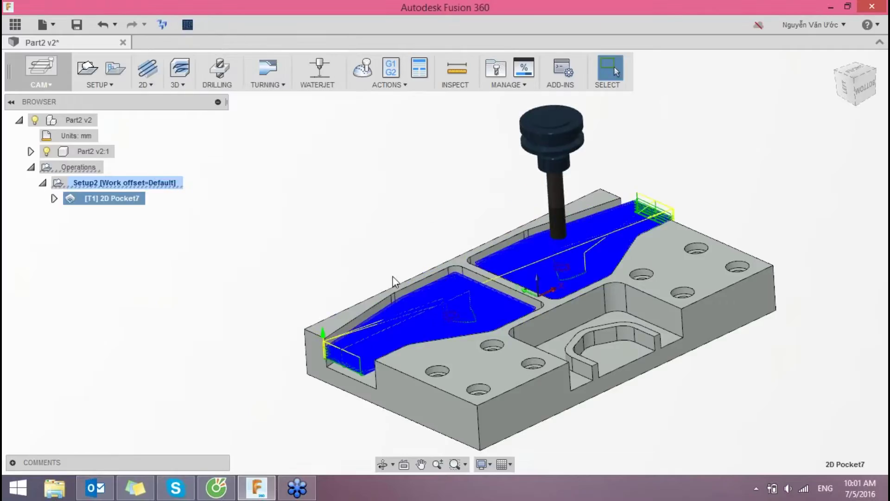
pyautogui.scroll(5, 366, 214)
pyautogui.keyDown('shift'); pyautogui.moveTo(354, 265); pyautogui.dragTo(362, 218, button='middle'); pyautogui.keyUp('shift')
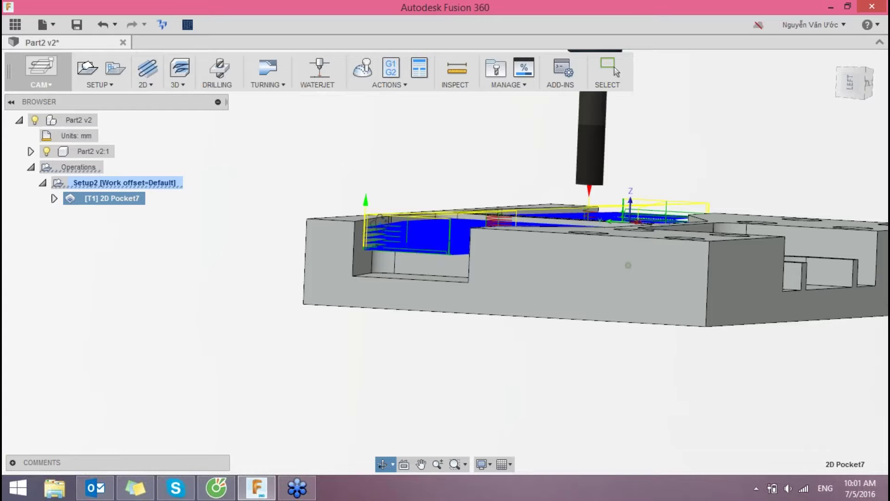
pyautogui.scroll(2, 380, 232)
pyautogui.scroll(2, 373, 230)
pyautogui.scroll(2, 373, 230)
pyautogui.scroll(2, 373, 230)
pyautogui.keyDown('shift'); pyautogui.moveTo(373, 230); pyautogui.dragTo(376, 218, button='middle'); pyautogui.keyUp('shift')
pyautogui.press('F6')
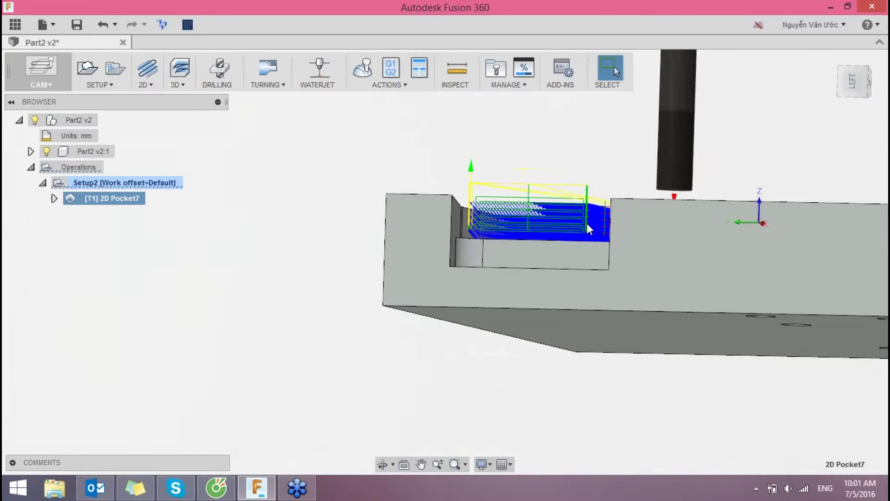
pyautogui.scroll(3, 464, 260)
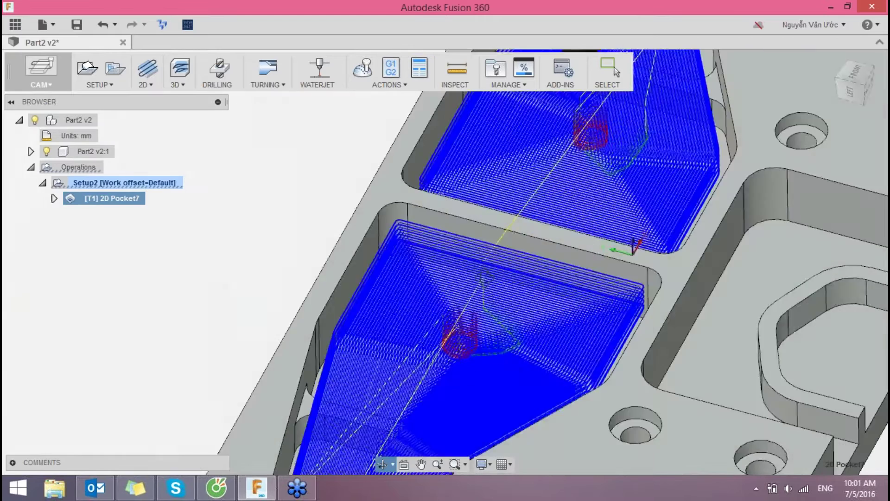
pyautogui.scroll(1, 464, 259)
pyautogui.scroll(1, 427, 204)
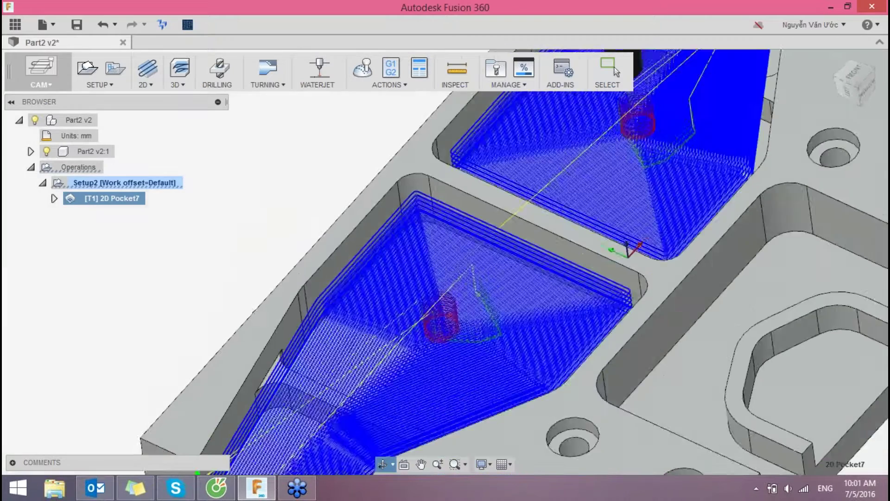
pyautogui.scroll(3, 427, 204)
pyautogui.scroll(2, 427, 205)
pyautogui.scroll(2, 427, 204)
pyautogui.click(856, 77)
pyautogui.scroll(2, 504, 243)
pyautogui.scroll(3, 404, 342)
pyautogui.scroll(2, 448, 402)
pyautogui.scroll(1, 482, 408)
pyautogui.scroll(2, 503, 427)
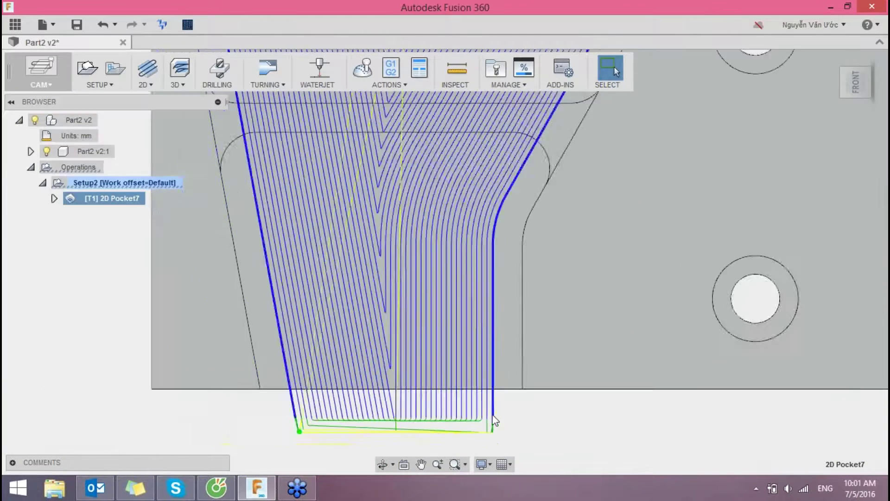
pyautogui.scroll(3, 503, 422)
pyautogui.scroll(1, 505, 422)
pyautogui.scroll(-3, 505, 421)
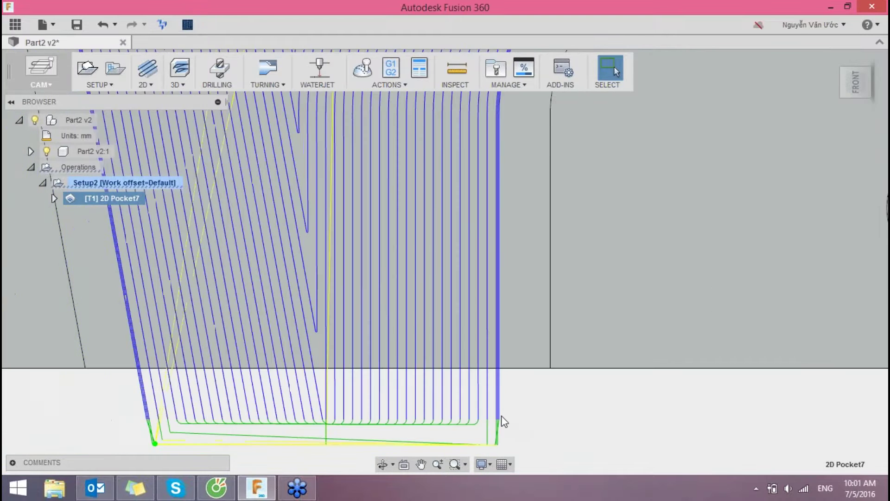
pyautogui.scroll(-3, 501, 417)
pyautogui.scroll(-3, 497, 418)
pyautogui.moveTo(537, 242); pyautogui.dragTo(449, 482, button='middle')
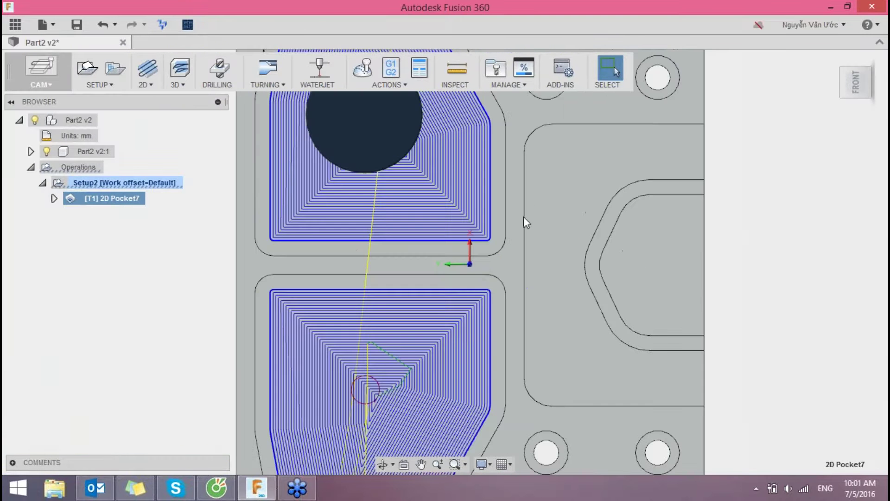
pyautogui.moveTo(524, 216); pyautogui.dragTo(510, 394, button='middle')
pyautogui.scroll(2, 510, 394)
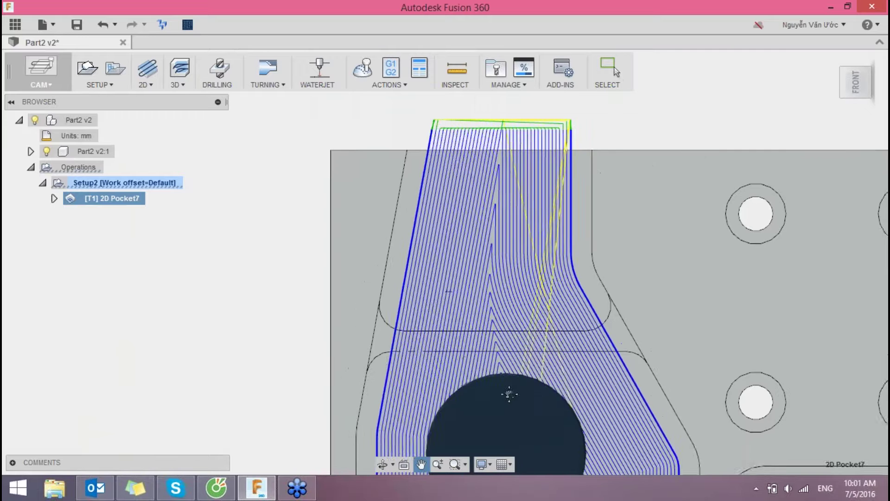
pyautogui.moveTo(461, 366); pyautogui.dragTo(427, 334, button='middle')
pyautogui.scroll(3, 393, 167)
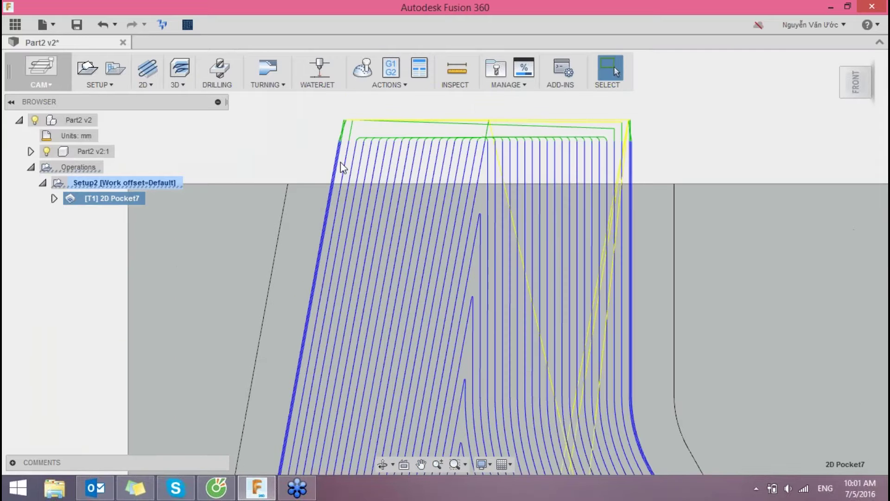
pyautogui.scroll(-2, 392, 170)
pyautogui.scroll(-2, 391, 174)
pyautogui.scroll(-2, 389, 180)
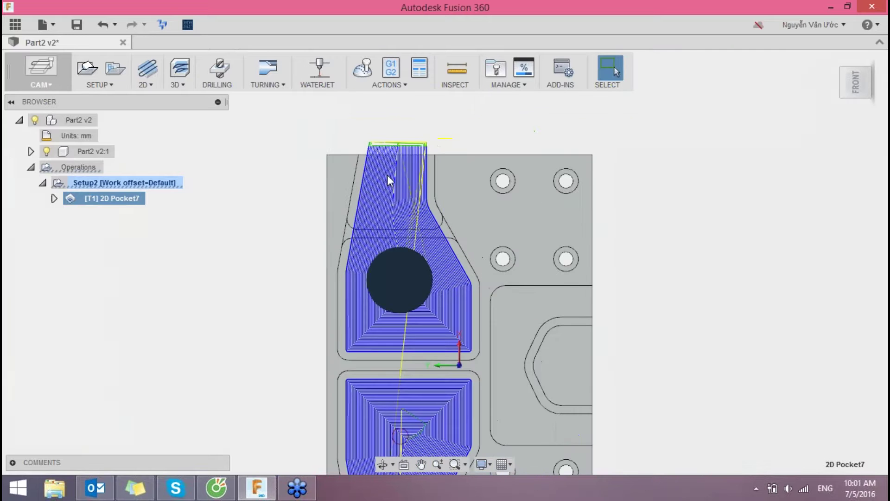
pyautogui.moveTo(389, 181)
pyautogui.keyDown('shift'); pyautogui.mouseDown(button='middle')
pyautogui.moveTo(436, 223)
pyautogui.moveTo(465, 228)
pyautogui.mouseUp(button='middle'); pyautogui.keyUp('shift')
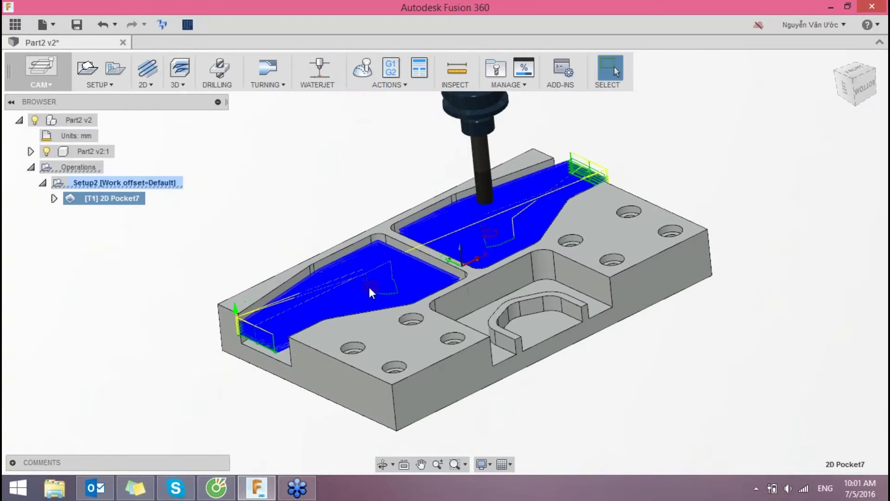
pyautogui.scroll(2, 333, 283)
pyautogui.scroll(2, 332, 282)
pyautogui.scroll(1, 333, 283)
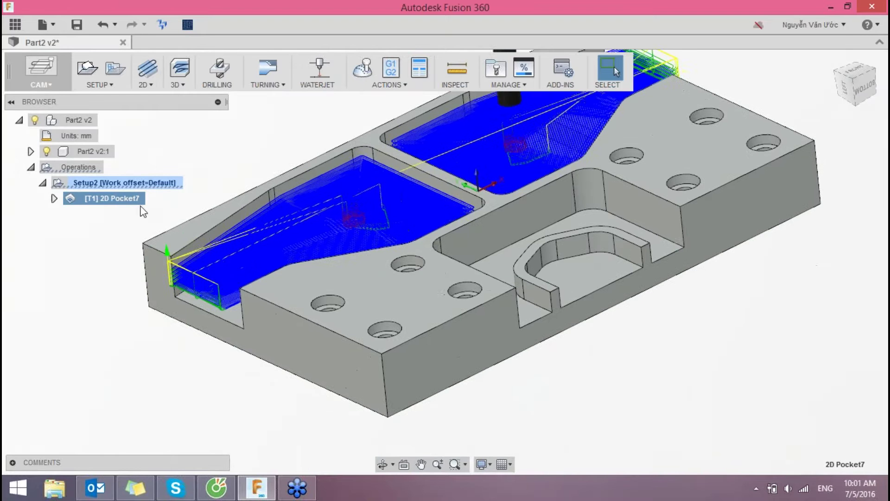
pyautogui.moveTo(423, 255)
pyautogui.keyDown('shift'); pyautogui.mouseDown(button='middle')
pyautogui.moveTo(468, 236)
pyautogui.moveTo(450, 280)
pyautogui.moveTo(445, 239)
pyautogui.moveTo(581, 268)
pyautogui.mouseUp(button='middle'); pyautogui.keyUp('shift')
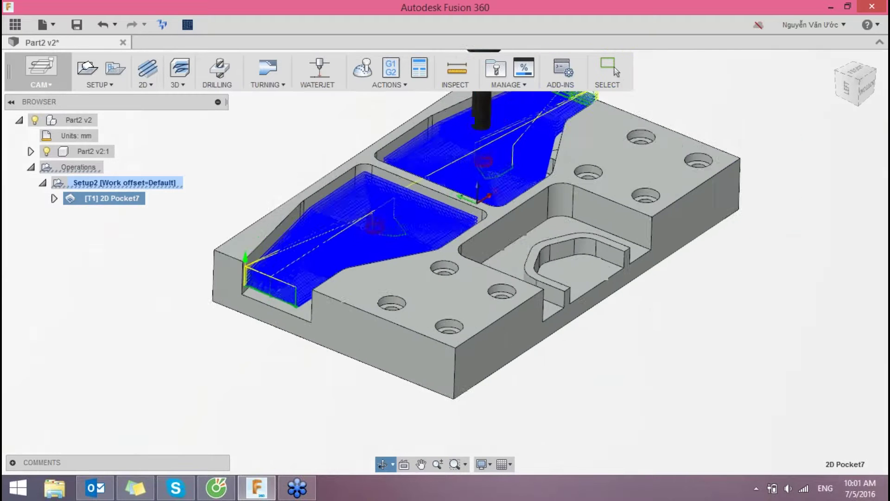
# - Copy the 2D Pocket7 operation and paste it into Setup2
pyautogui.click(593, 382)
pyautogui.rightClick(111, 196)
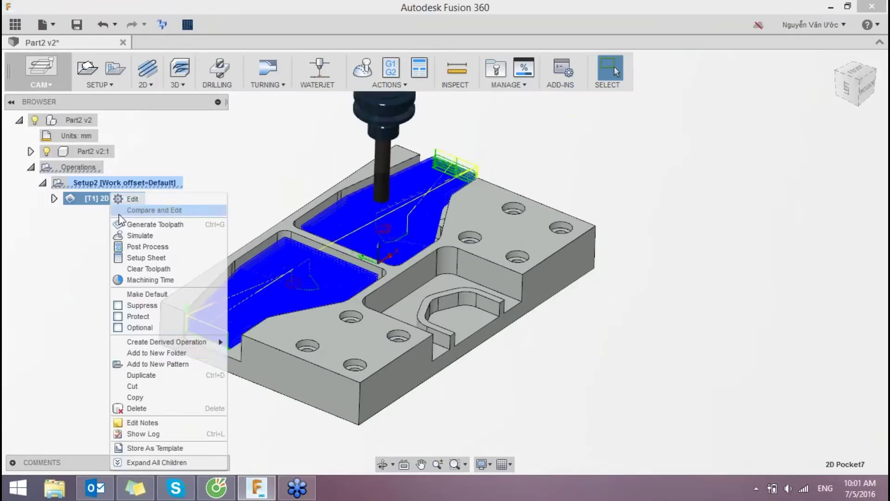
pyautogui.click(147, 401)
pyautogui.rightClick(111, 183)
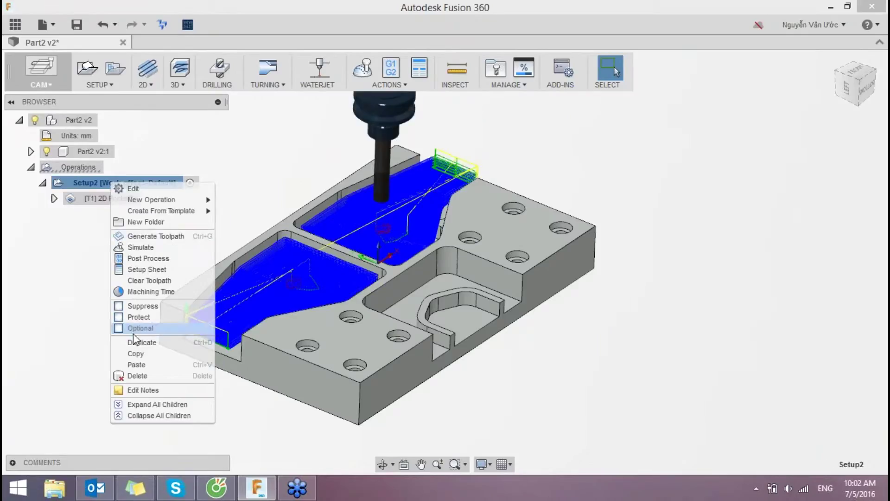
pyautogui.click(136, 365)
# - Edit the new 2D Pocket7 (2) operation, showing its Geometry settings
pyautogui.click(118, 214)
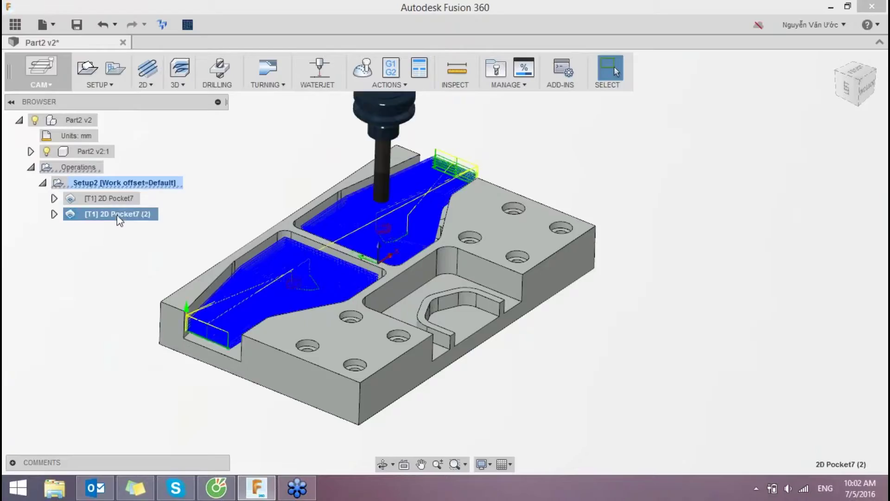
pyautogui.rightClick(120, 222)
pyautogui.click(135, 200)
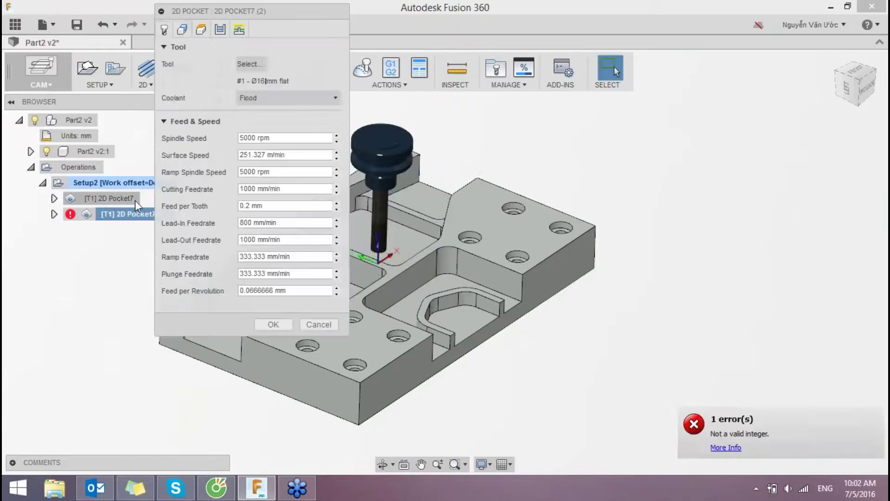
pyautogui.click(182, 31)
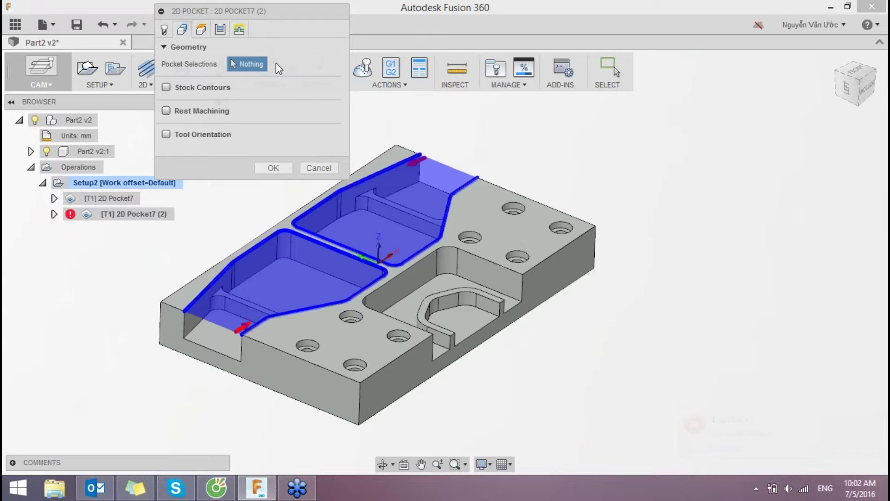
# - Clear the copied selections and chain the central pocket outline around the octagonal boss as an open chain
pyautogui.click(281, 64)
pyautogui.scroll(3, 455, 297)
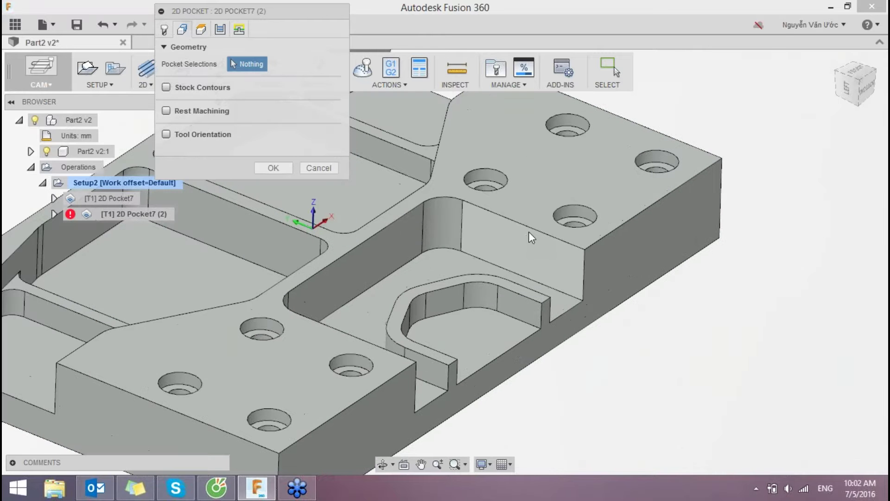
pyautogui.click(533, 234)
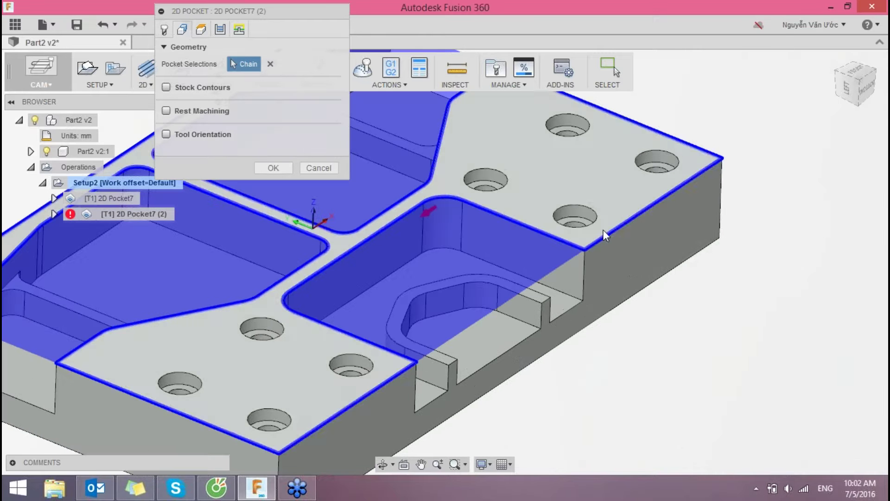
pyautogui.click(611, 234)
pyautogui.click(729, 268)
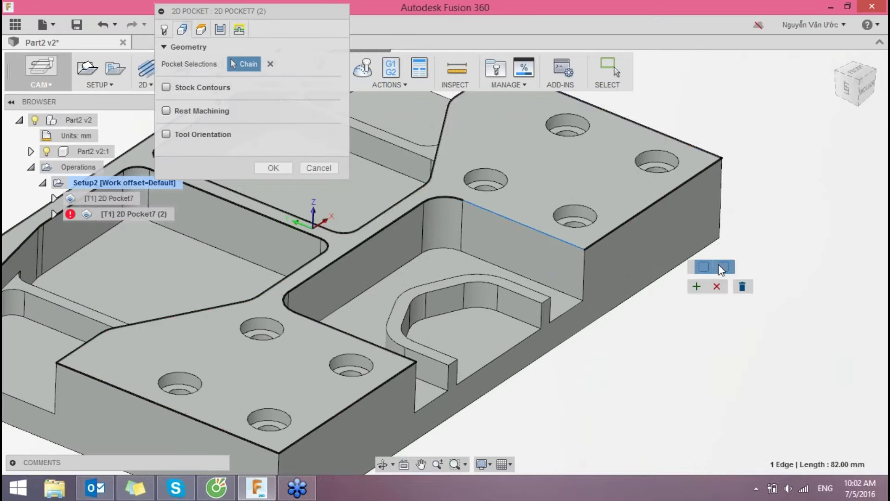
pyautogui.click(413, 210)
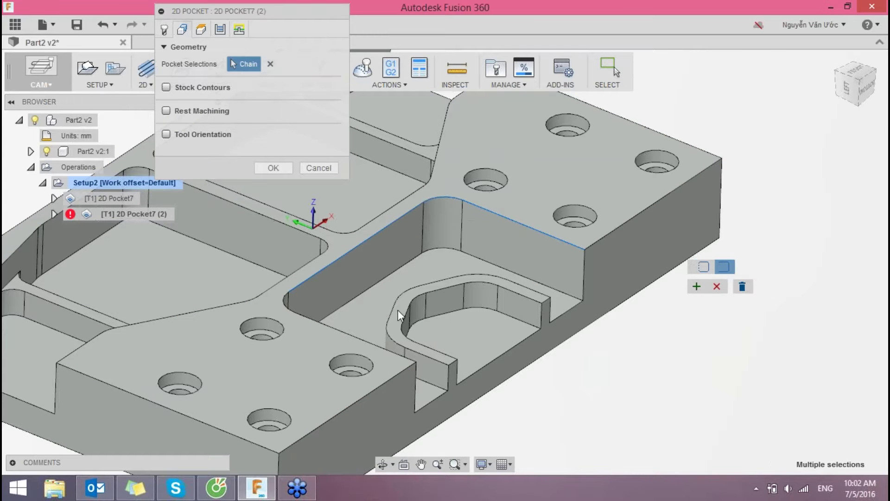
pyautogui.moveTo(371, 312)
pyautogui.keyDown('shift'); pyautogui.mouseDown(button='middle')
pyautogui.moveTo(319, 315)
pyautogui.moveTo(205, 290)
pyautogui.mouseUp(button='middle'); pyautogui.keyUp('shift')
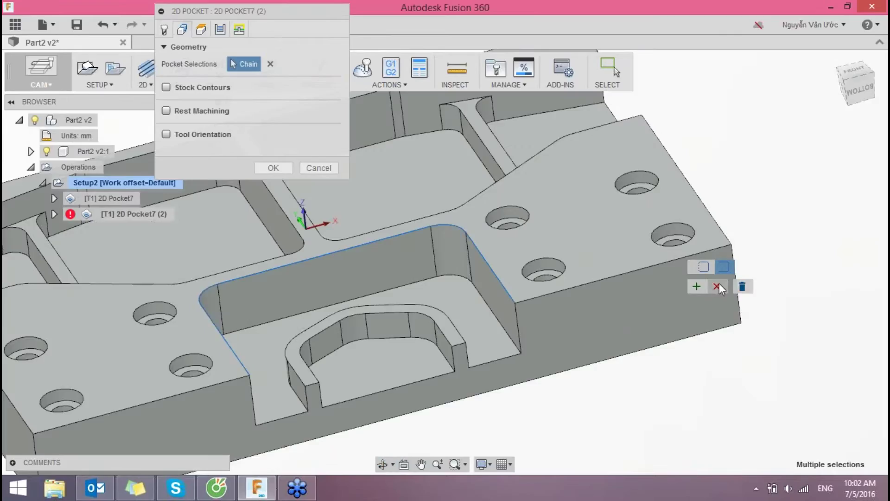
pyautogui.click(697, 285)
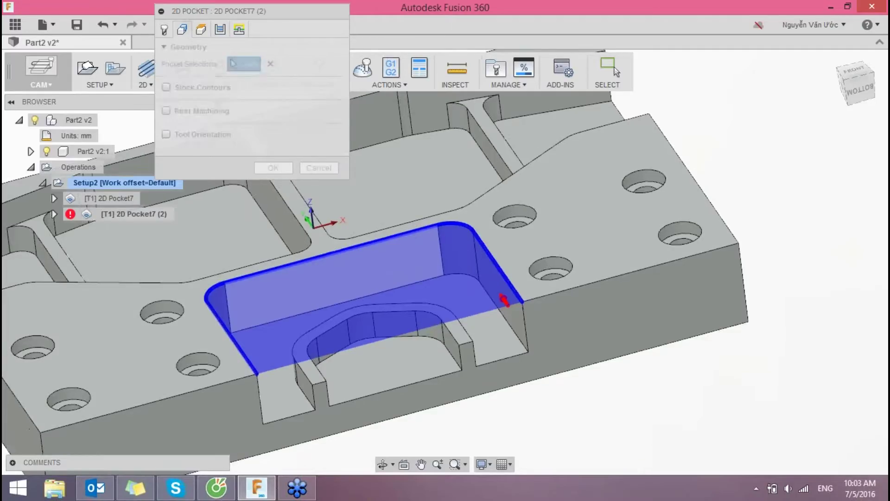
pyautogui.moveTo(516, 255); pyautogui.dragTo(590, 241, button='middle')
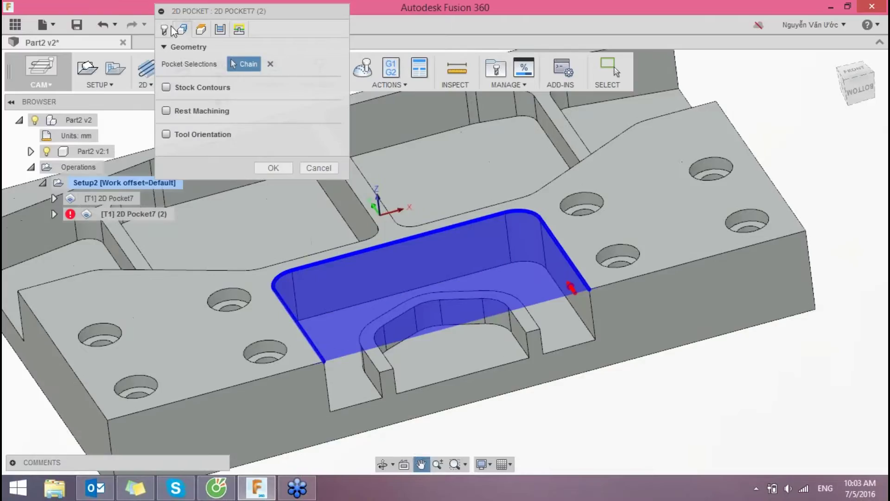
pyautogui.click(200, 29)
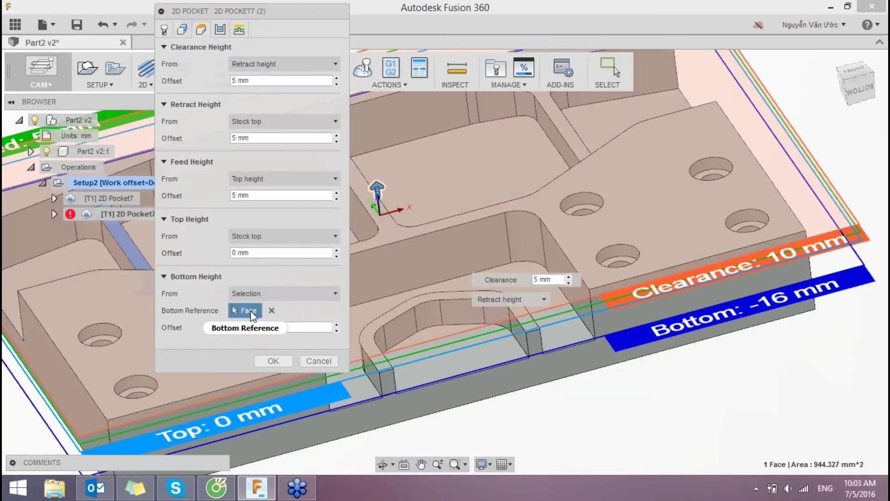
# - Re-reference the bottom height to the pocket floor face at -16 mm and generate 2D Pocket7 (2)
pyautogui.click(272, 310)
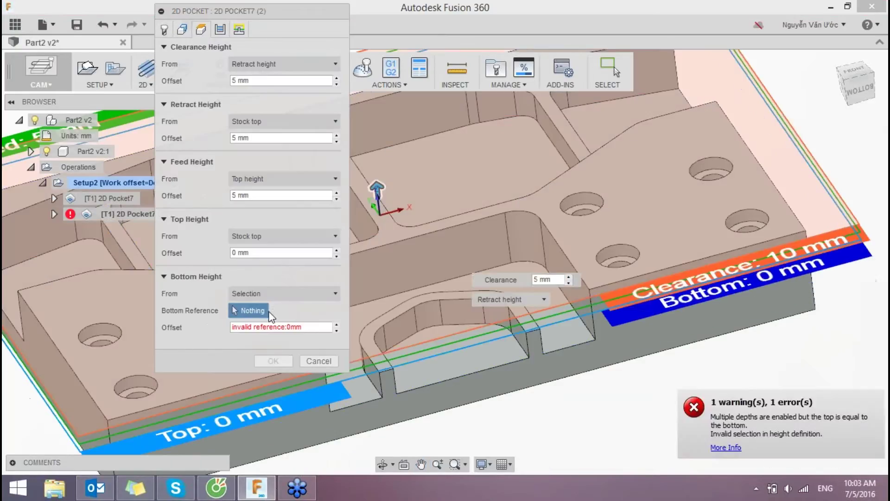
pyautogui.click(374, 328)
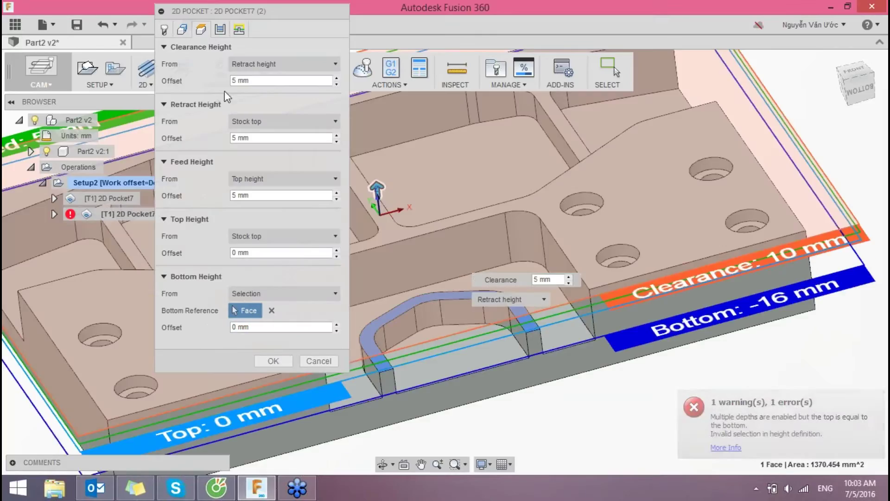
pyautogui.click(220, 30)
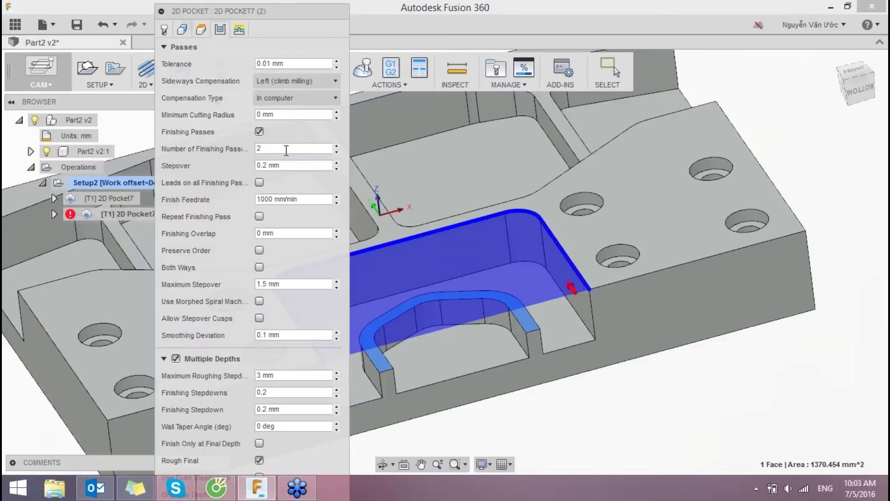
pyautogui.click(239, 29)
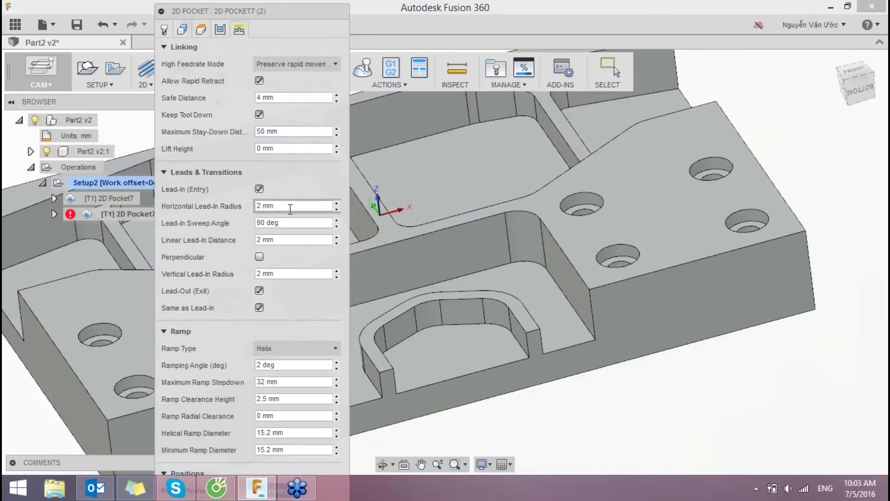
pyautogui.click(181, 29)
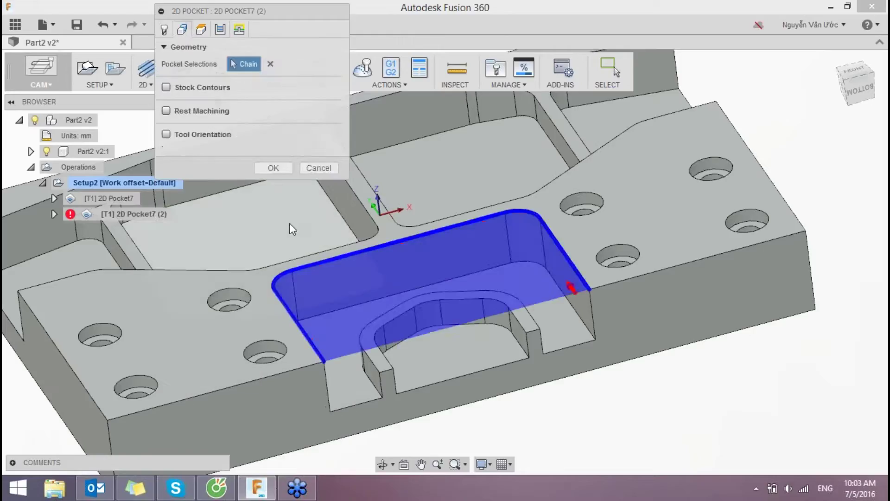
pyautogui.click(274, 165)
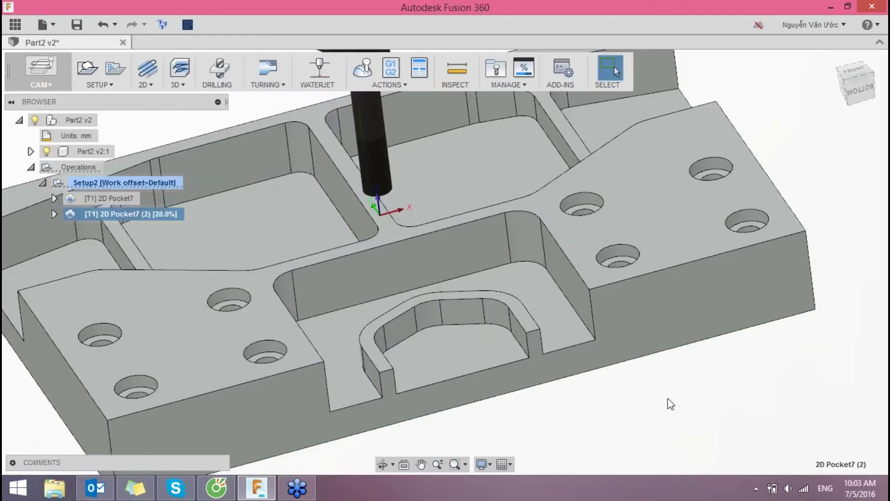
# - Inspect the finished 2D Pocket7 (2) toolpath, deselect it, and show the 2D operations list
pyautogui.moveTo(597, 413)
pyautogui.keyDown('shift'); pyautogui.mouseDown(button='middle')
pyautogui.moveTo(588, 354)
pyautogui.moveTo(575, 339)
pyautogui.moveTo(613, 370)
pyautogui.mouseUp(button='middle'); pyautogui.keyUp('shift')
pyautogui.scroll(1, 452, 282)
pyautogui.scroll(2, 347, 254)
pyautogui.scroll(-2, 463, 260)
pyautogui.click(124, 212)
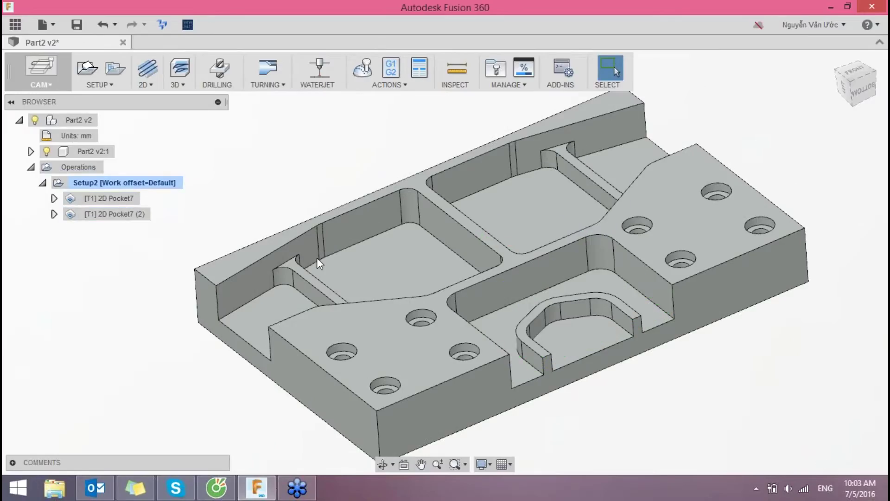
pyautogui.click(144, 85)
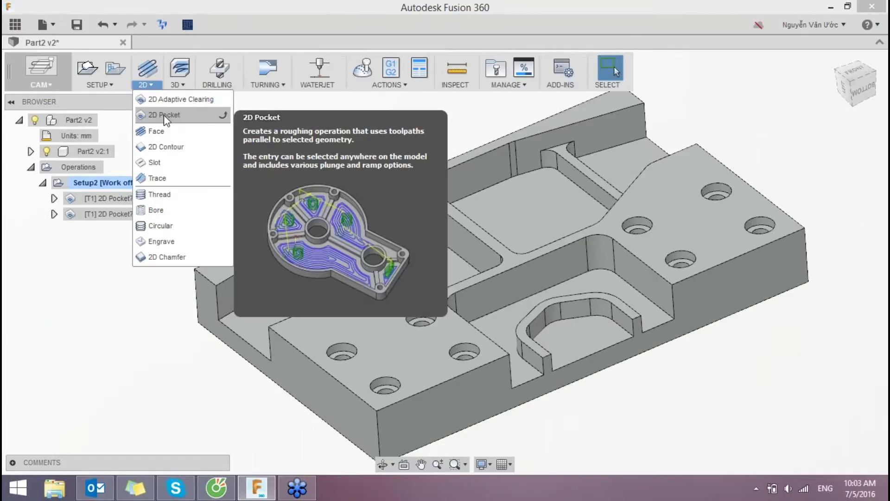
# - Create a new 2D Pocket operation with four pocket floors selected and review its heights
pyautogui.click(164, 115)
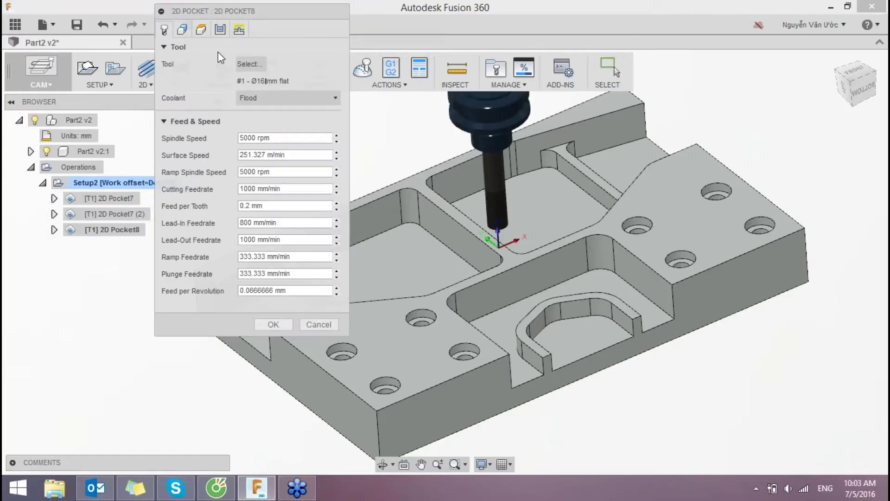
pyautogui.click(182, 30)
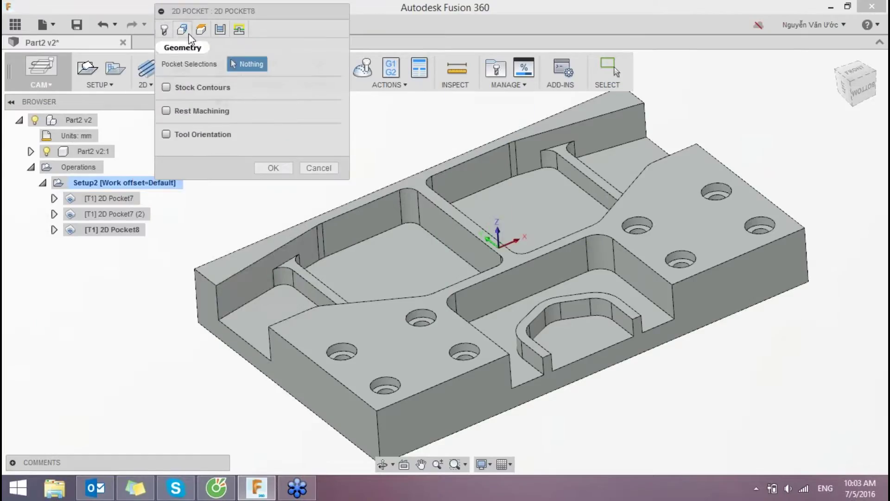
pyautogui.click(280, 288)
pyautogui.click(313, 265)
pyautogui.click(548, 171)
pyautogui.click(606, 149)
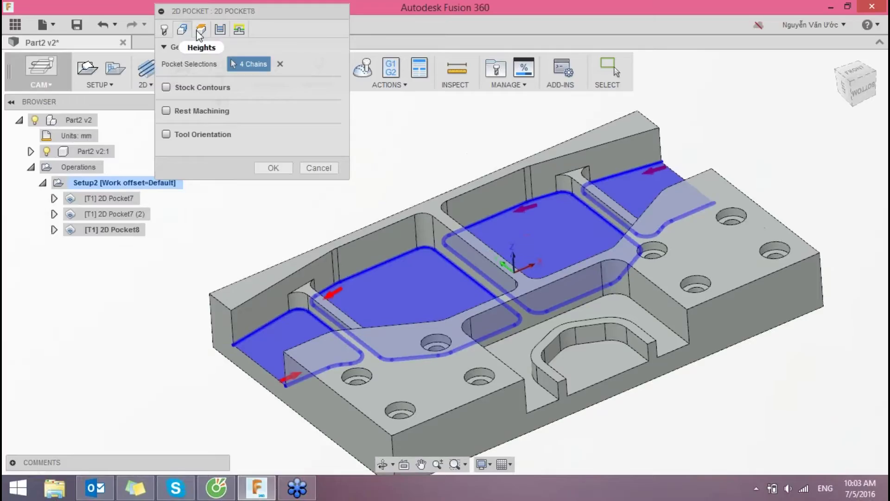
pyautogui.click(200, 30)
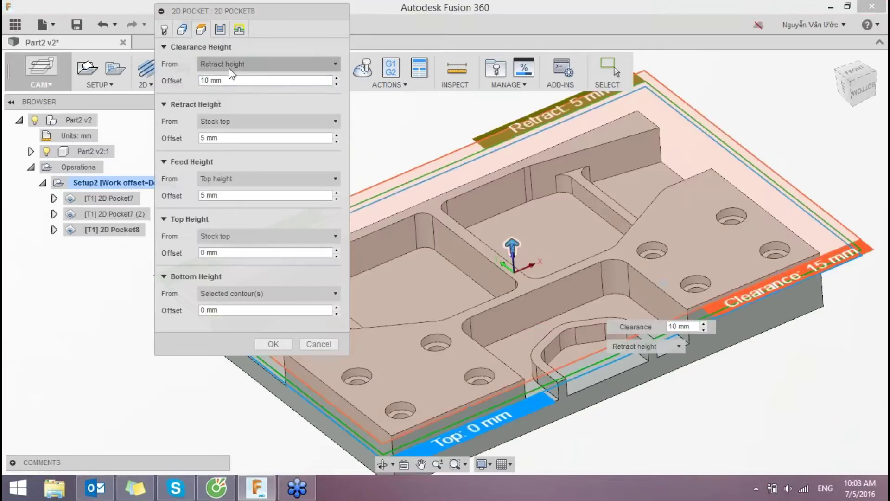
pyautogui.click(220, 29)
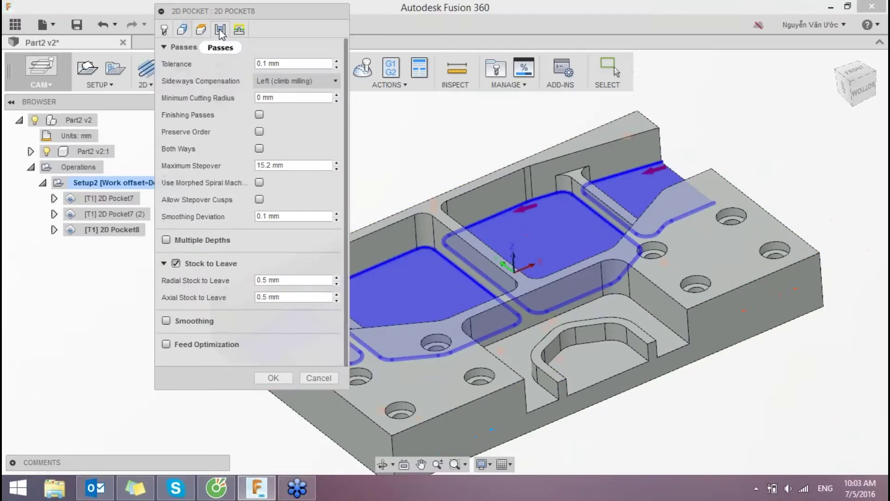
# - Set tolerance 0.01 and enable two finishing passes with 0.2 stepover
pyautogui.click(263, 64)
pyautogui.write('0')
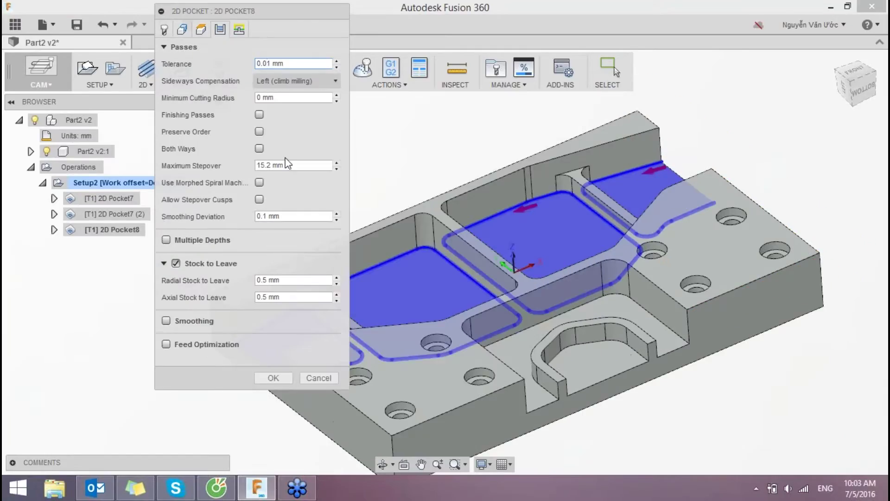
pyautogui.click(260, 113)
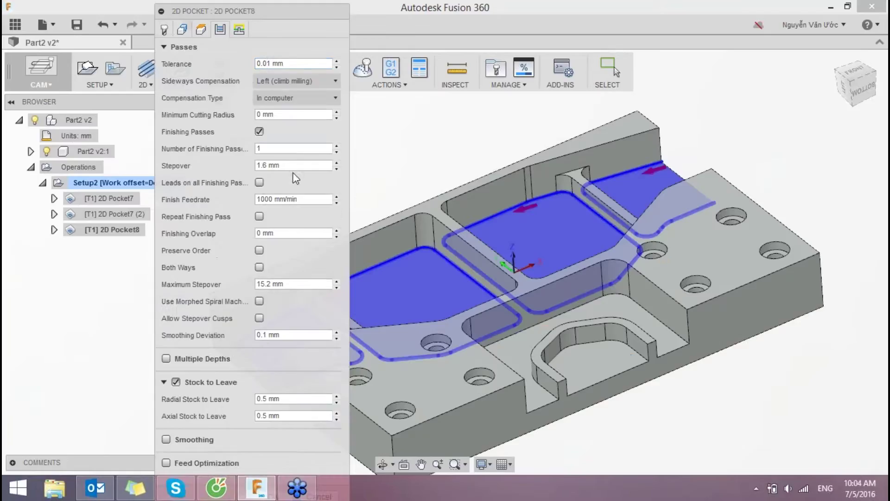
pyautogui.press('BackSpace')
pyautogui.write('2')
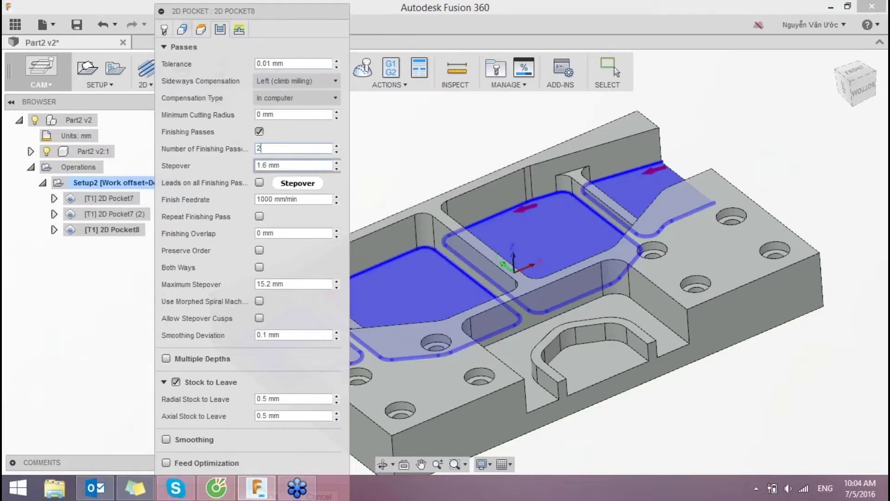
pyautogui.click(278, 166)
pyautogui.write('0.2')
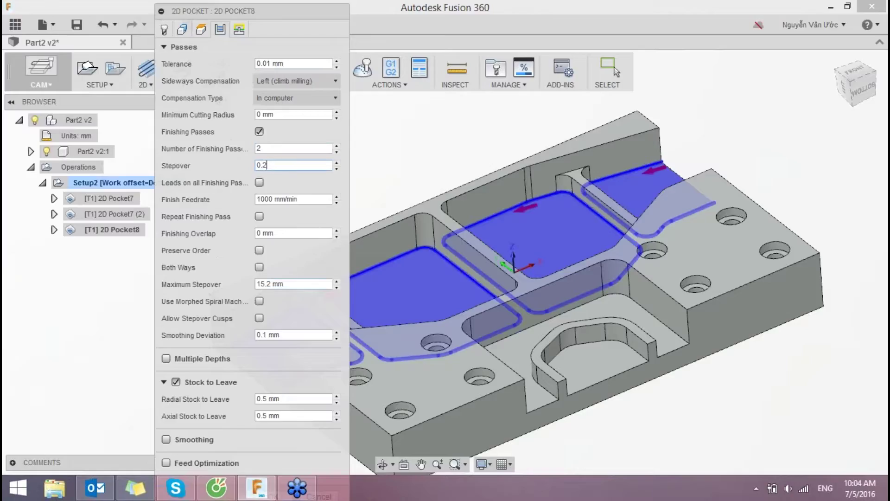
# - Set max stepover 1.5, stock to leave 0.1, and multiple depths with 3 roughing and 0.2 finishing stepdown
pyautogui.click(308, 285)
pyautogui.hotkey('ctrl', 'a')
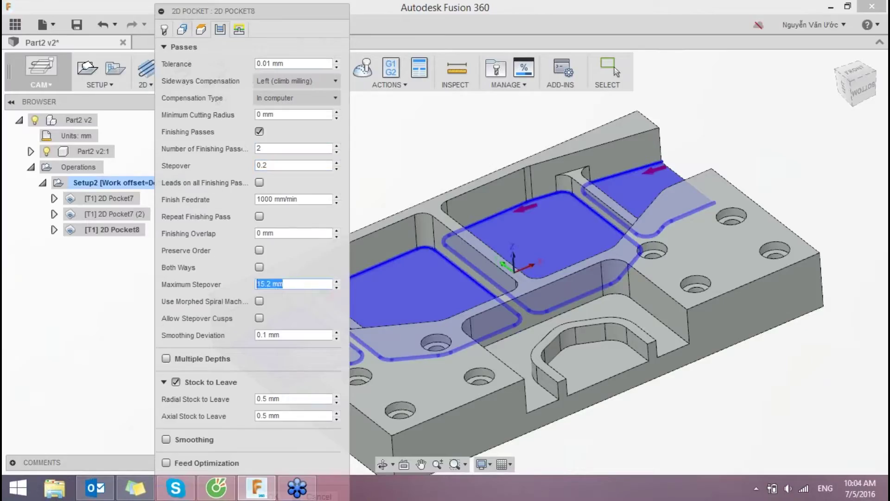
pyautogui.write('1.5')
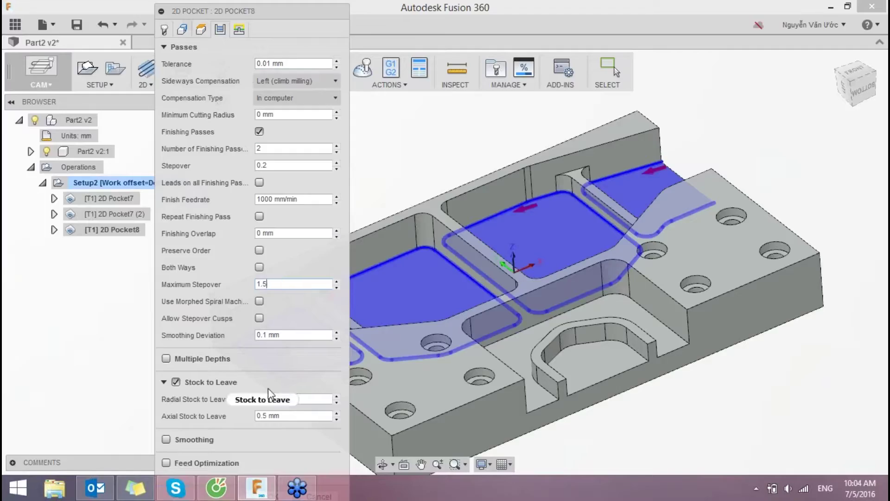
pyautogui.click(338, 402)
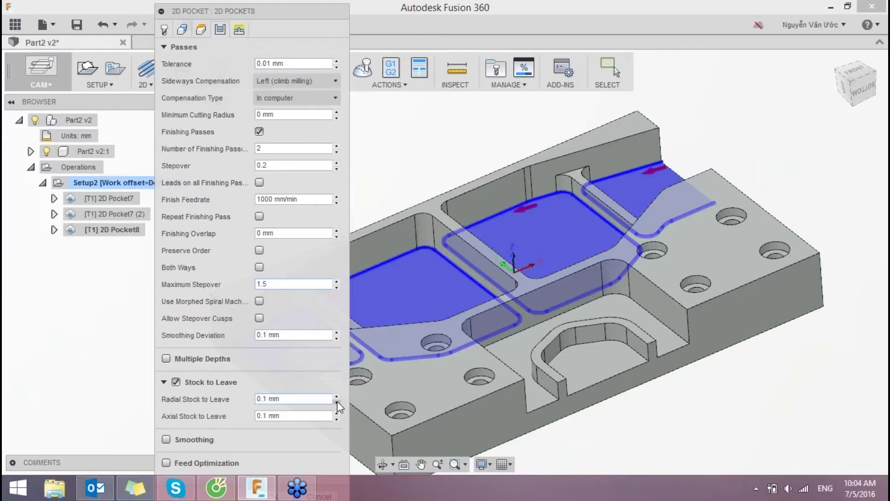
pyautogui.click(166, 358)
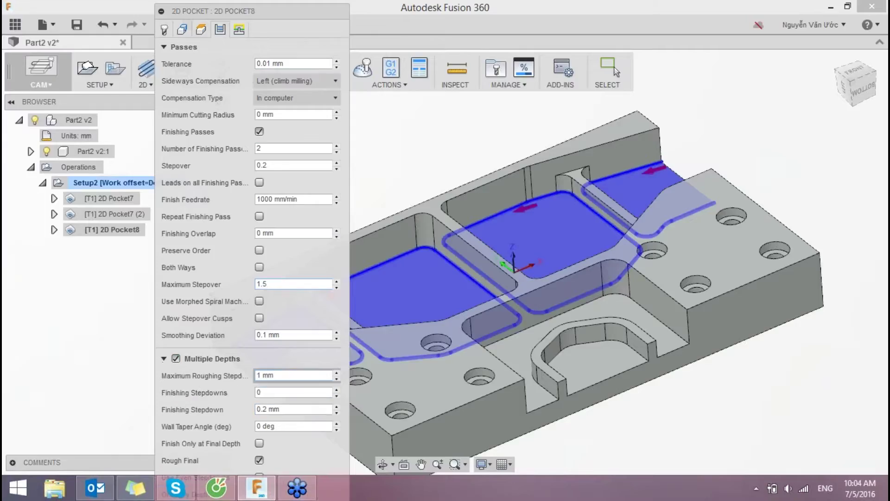
pyautogui.click(274, 376)
pyautogui.write('3')
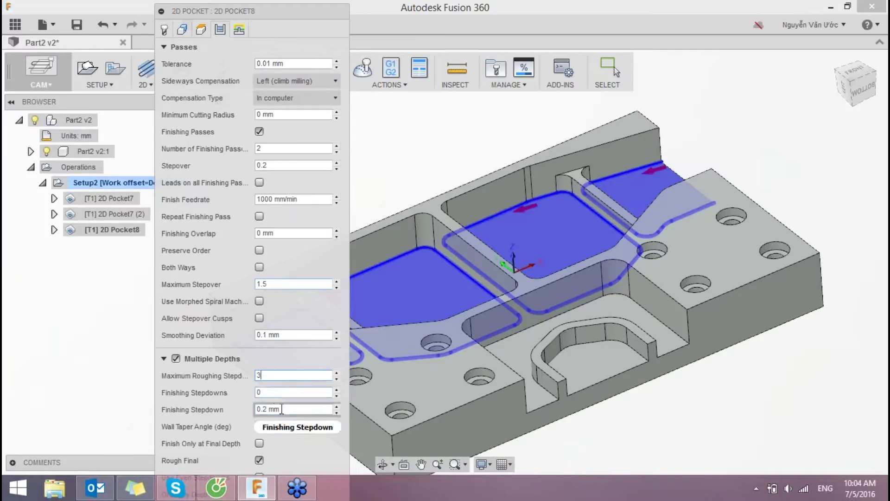
pyautogui.press('Tab')
pyautogui.write('0.2')
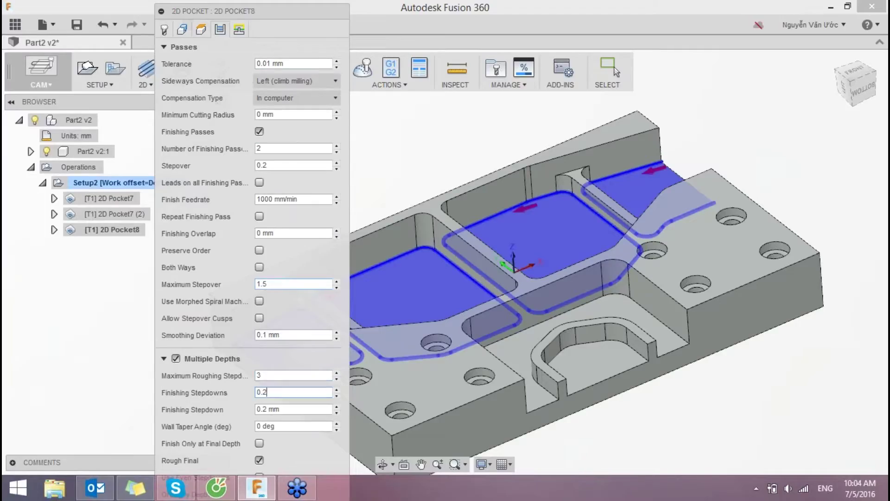
pyautogui.click(239, 30)
# - Set lead-in radius and linear lead-in distance to 2 and generate the 2D Pocket8 toolpath
pyautogui.click(279, 205)
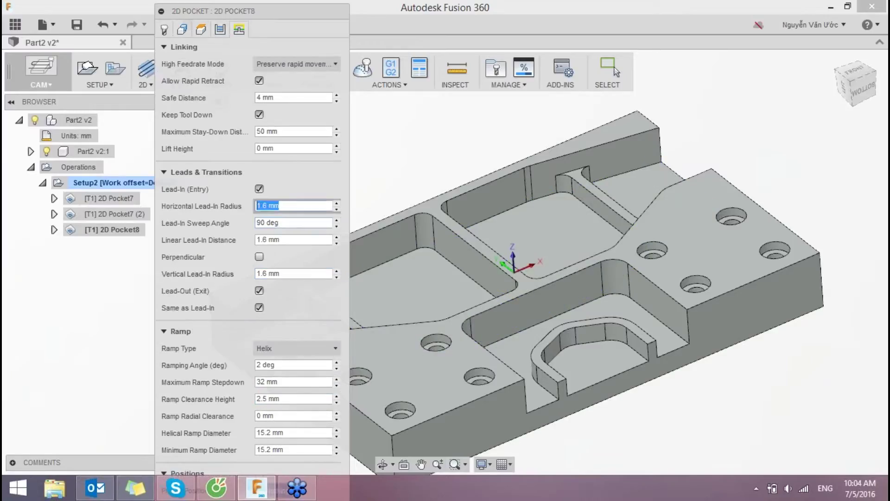
pyautogui.write('2')
pyautogui.click(283, 240)
pyautogui.write('2')
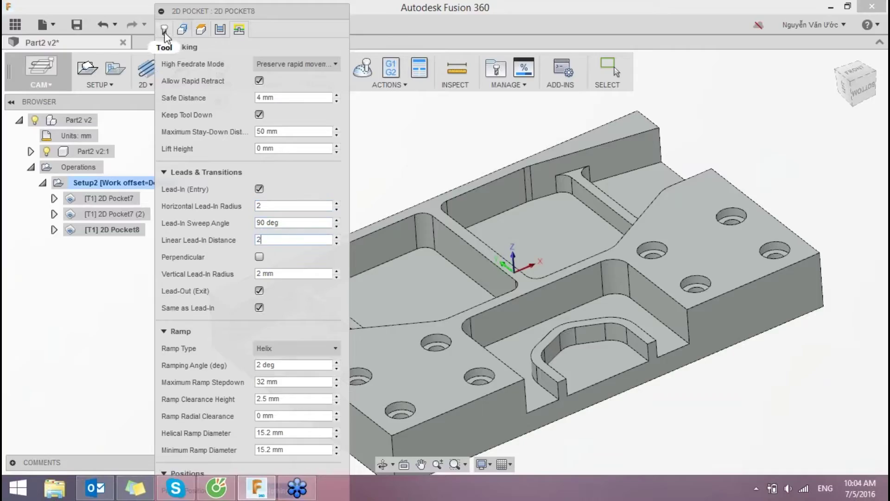
pyautogui.click(165, 30)
pyautogui.click(280, 321)
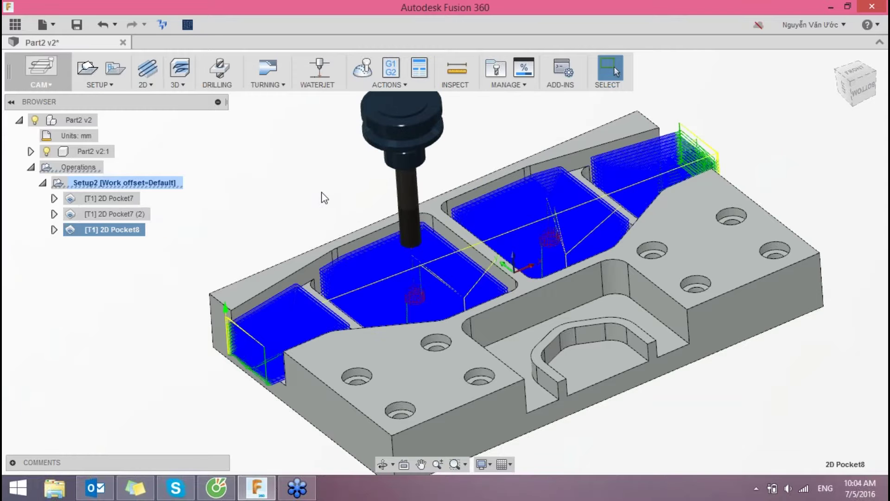
# - Inspect the pocket toolpaths from the side and reopen 2D Pocket8 for editing
pyautogui.moveTo(336, 224)
pyautogui.keyDown('shift'); pyautogui.mouseDown(button='middle')
pyautogui.moveTo(348, 193)
pyautogui.moveTo(388, 189)
pyautogui.moveTo(436, 275)
pyautogui.mouseUp(button='middle'); pyautogui.keyUp('shift')
pyautogui.scroll(3, 436, 275)
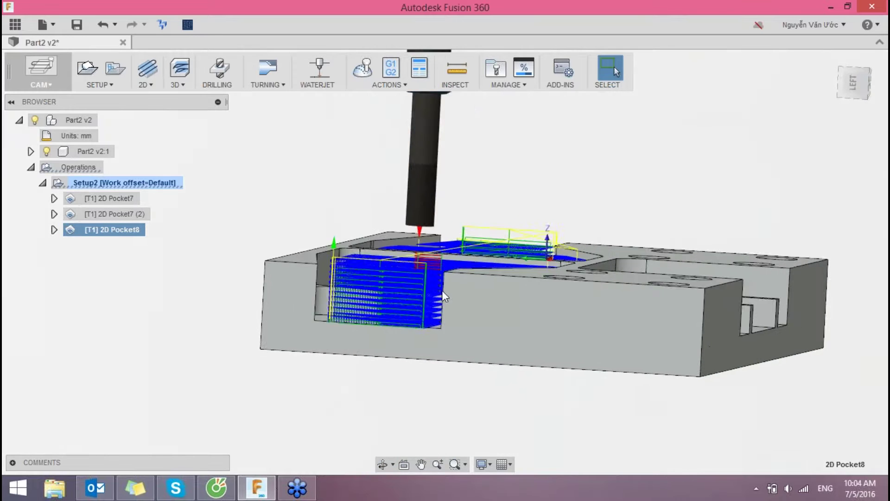
pyautogui.scroll(3, 442, 290)
pyautogui.moveTo(369, 263)
pyautogui.keyDown('shift'); pyautogui.mouseDown(button='middle')
pyautogui.moveTo(418, 254)
pyautogui.moveTo(402, 296)
pyautogui.mouseUp(button='middle'); pyautogui.keyUp('shift')
pyautogui.rightClick(117, 228)
pyautogui.click(143, 199)
# - Take 2D Pocket8's top height from a selected part face and regenerate the toolpath
pyautogui.click(201, 30)
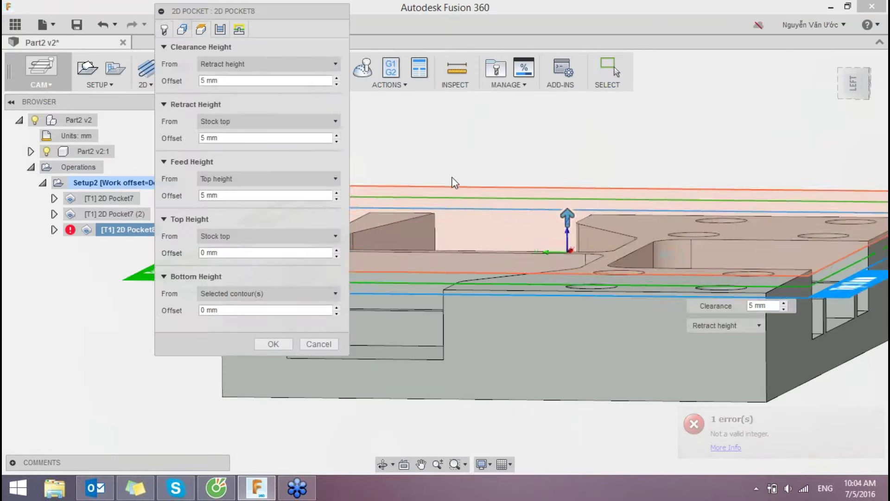
pyautogui.scroll(-2, 436, 170)
pyautogui.scroll(-2, 436, 171)
pyautogui.scroll(2, 436, 171)
pyautogui.keyDown('shift'); pyautogui.moveTo(436, 171); pyautogui.dragTo(278, 211, button='middle'); pyautogui.keyUp('shift')
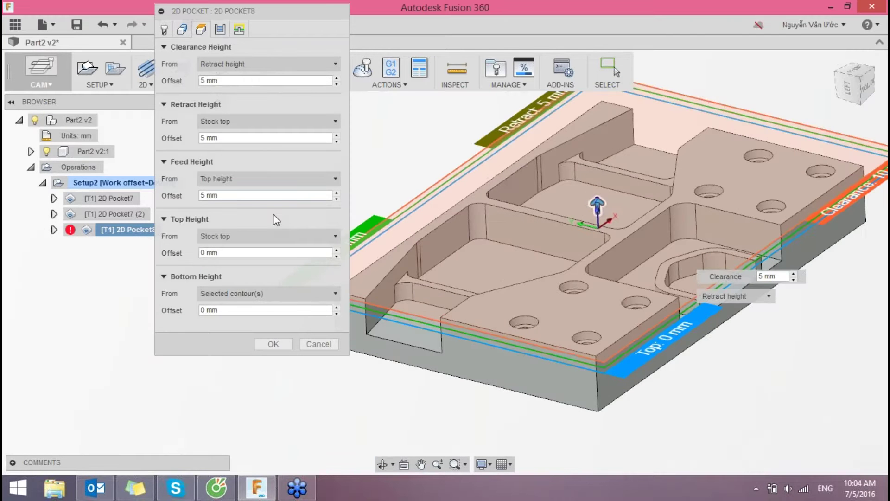
pyautogui.click(262, 238)
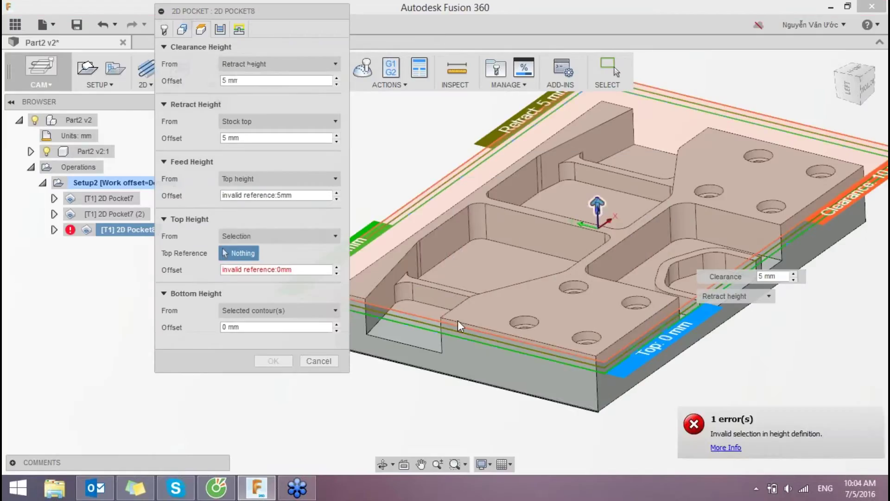
pyautogui.scroll(3, 416, 287)
pyautogui.click(410, 275)
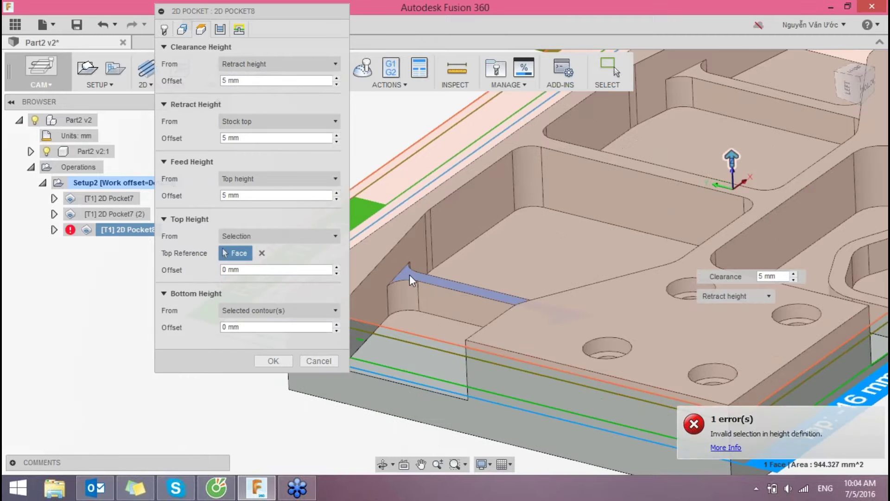
pyautogui.click(281, 360)
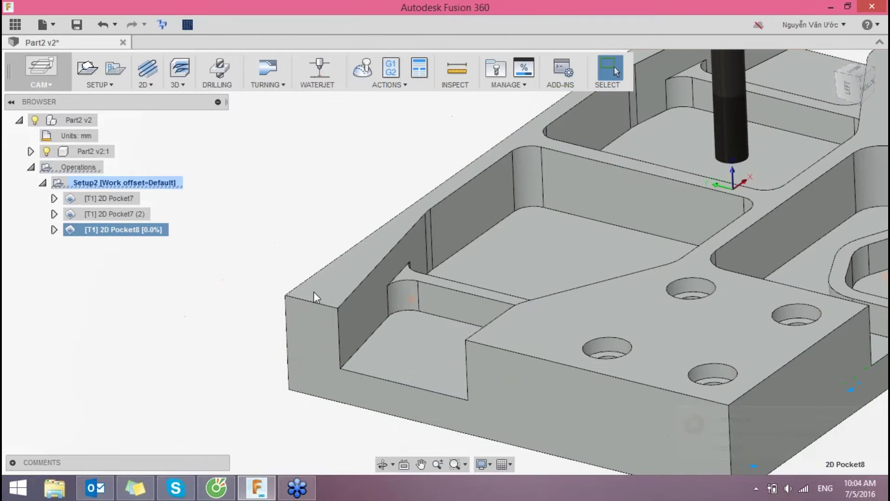
# - Orbit and zoom to inspect the regenerated four-pocket toolpath, then deselect the operation
pyautogui.moveTo(341, 210)
pyautogui.keyDown('shift'); pyautogui.mouseDown(button='middle')
pyautogui.moveTo(636, 228)
pyautogui.moveTo(603, 241)
pyautogui.moveTo(447, 361)
pyautogui.moveTo(524, 209)
pyautogui.moveTo(644, 195)
pyautogui.moveTo(536, 195)
pyautogui.moveTo(496, 209)
pyautogui.moveTo(513, 205)
pyautogui.moveTo(505, 223)
pyautogui.moveTo(547, 260)
pyautogui.mouseUp(button='middle'); pyautogui.keyUp('shift')
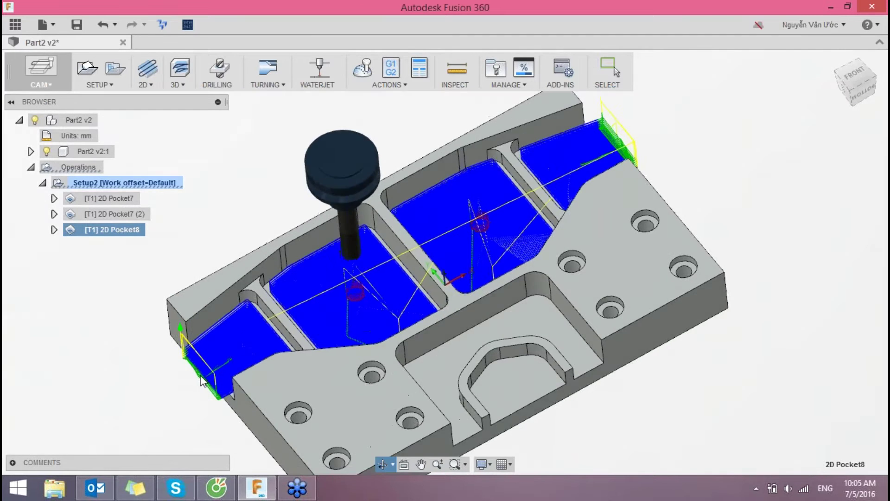
pyautogui.scroll(3, 204, 379)
pyautogui.scroll(2, 209, 358)
pyautogui.scroll(2, 208, 357)
pyautogui.scroll(-2, 374, 313)
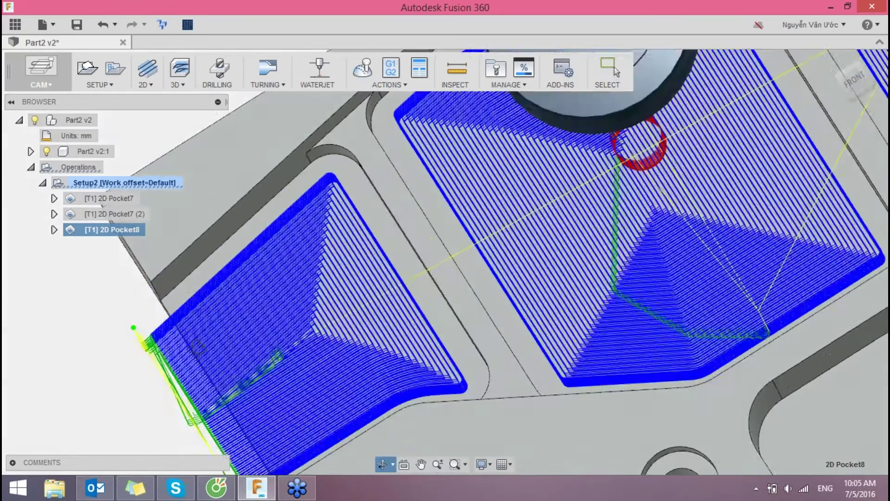
pyautogui.scroll(-2, 374, 314)
pyautogui.scroll(-2, 374, 313)
pyautogui.scroll(-2, 374, 313)
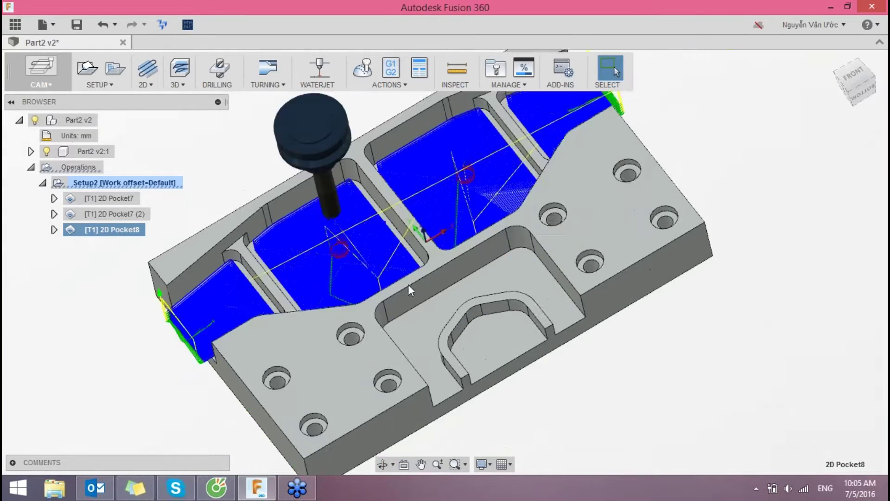
pyautogui.scroll(-2, 302, 287)
pyautogui.scroll(-1, 209, 264)
pyautogui.moveTo(187, 255); pyautogui.dragTo(344, 241, button='middle')
pyautogui.click(353, 150)
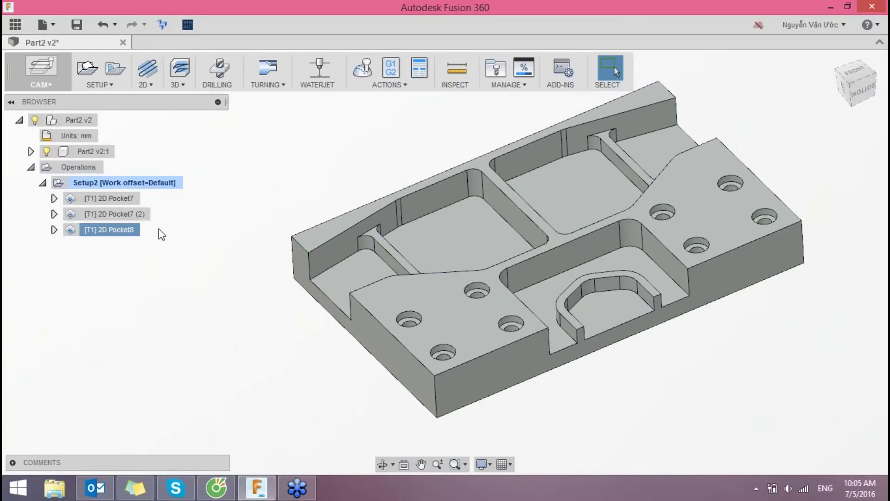
# - Duplicate 2D Pocket8 into Setup2 as 2D Pocket8 (2) and open it for editing
pyautogui.rightClick(120, 226)
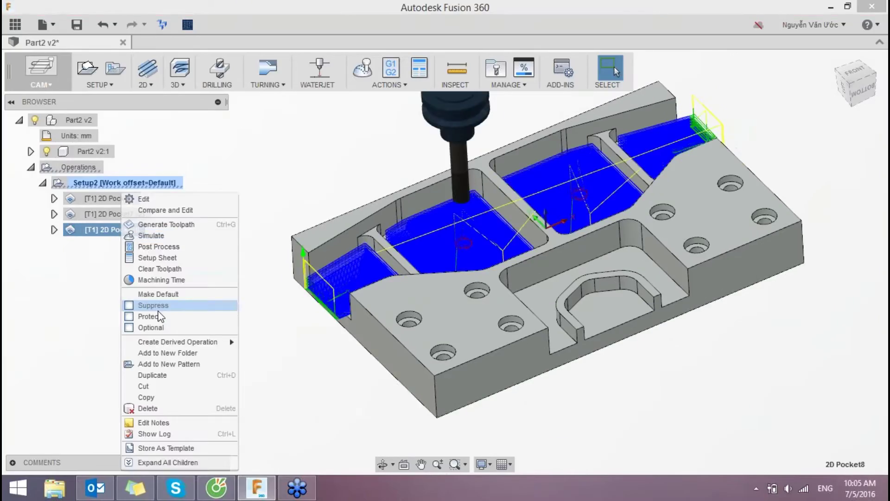
pyautogui.click(149, 397)
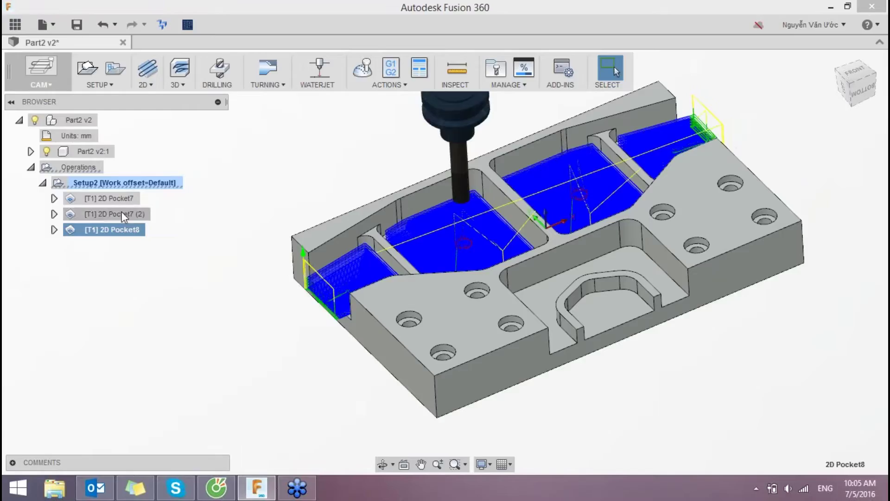
pyautogui.rightClick(119, 184)
pyautogui.click(160, 367)
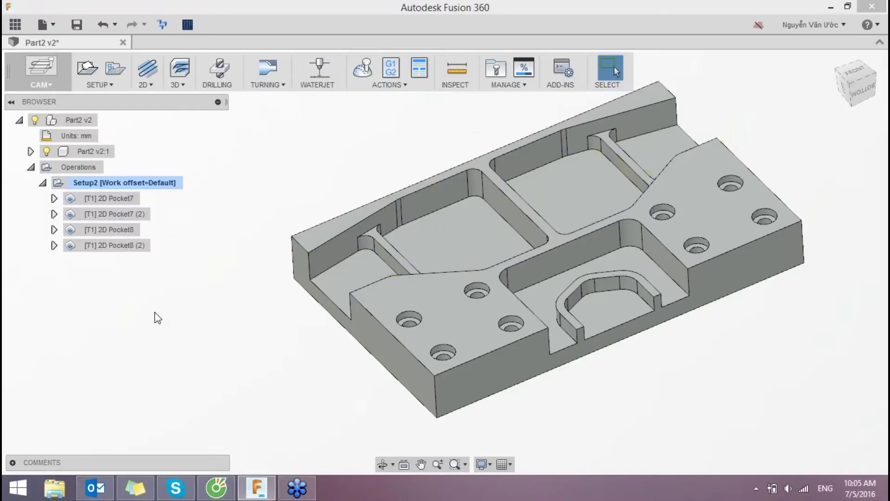
pyautogui.click(137, 249)
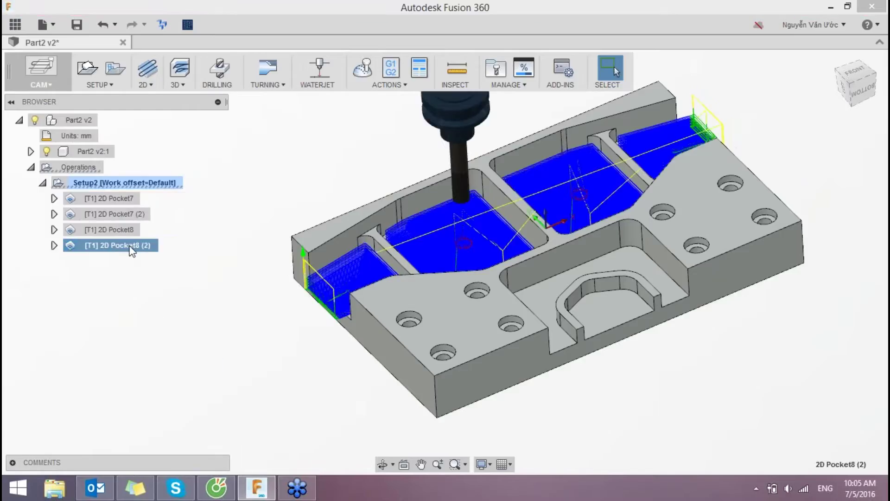
pyautogui.rightClick(131, 249)
pyautogui.click(157, 202)
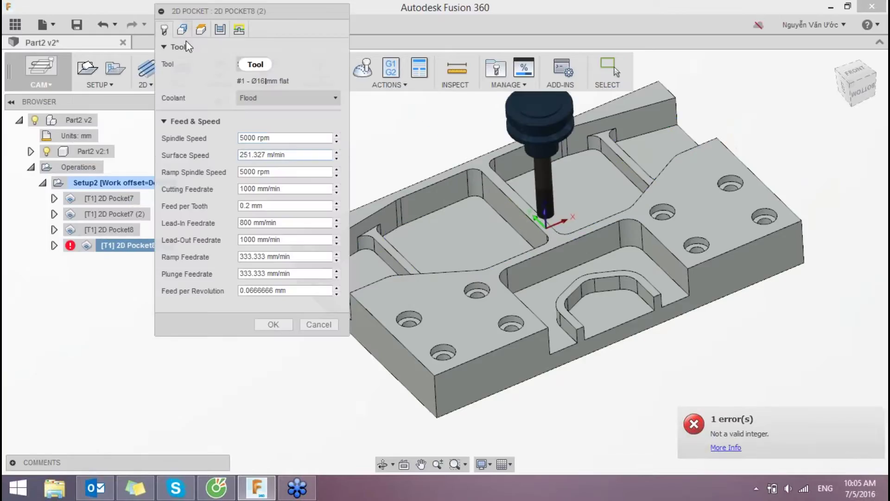
# - Replace the copy's pocket selection with the lower-right pocket's two boundary chains
pyautogui.click(182, 29)
pyautogui.click(278, 64)
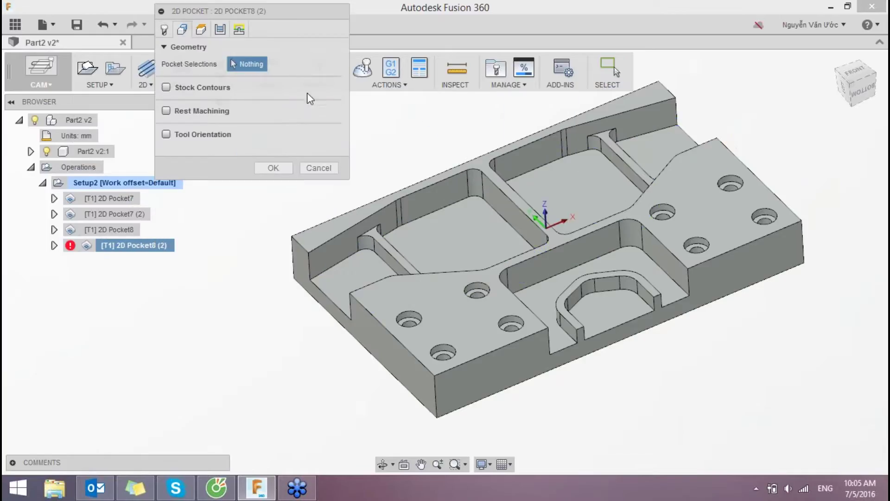
pyautogui.scroll(2, 725, 349)
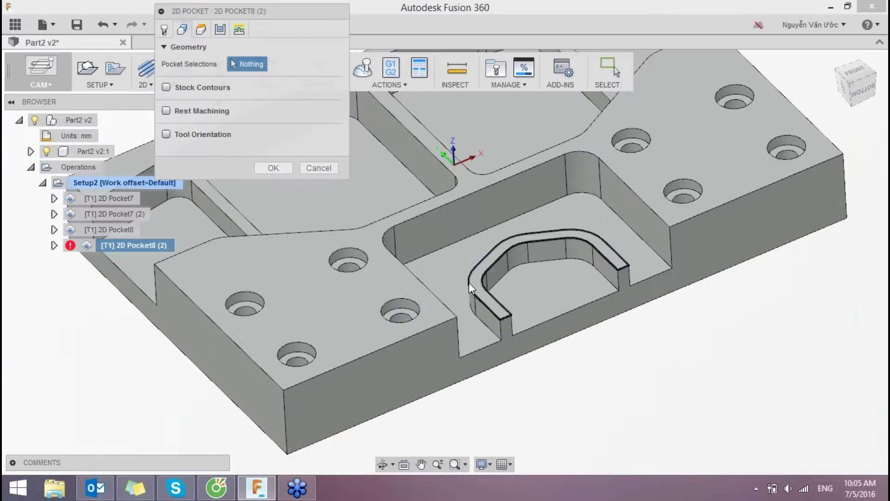
pyautogui.click(446, 271)
pyautogui.click(545, 296)
pyautogui.keyDown('shift'); pyautogui.moveTo(696, 366); pyautogui.dragTo(686, 324, button='middle'); pyautogui.keyUp('shift')
# - Reset the top height reference to a new face and generate the 2D Pocket8 (2) toolpath
pyautogui.click(201, 30)
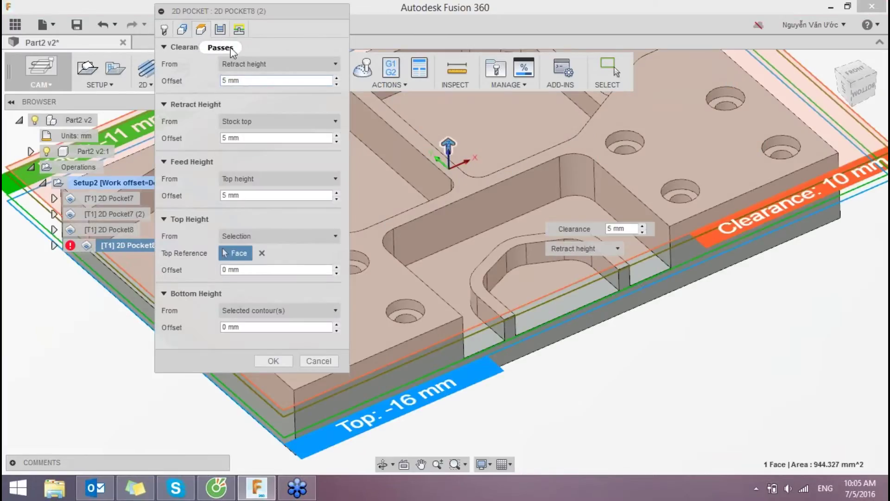
pyautogui.moveTo(638, 374); pyautogui.dragTo(619, 372, button='middle')
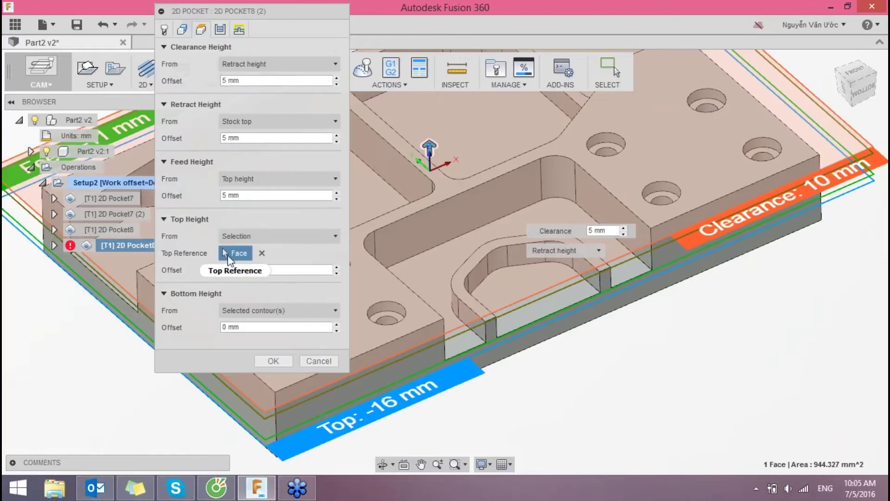
pyautogui.click(262, 253)
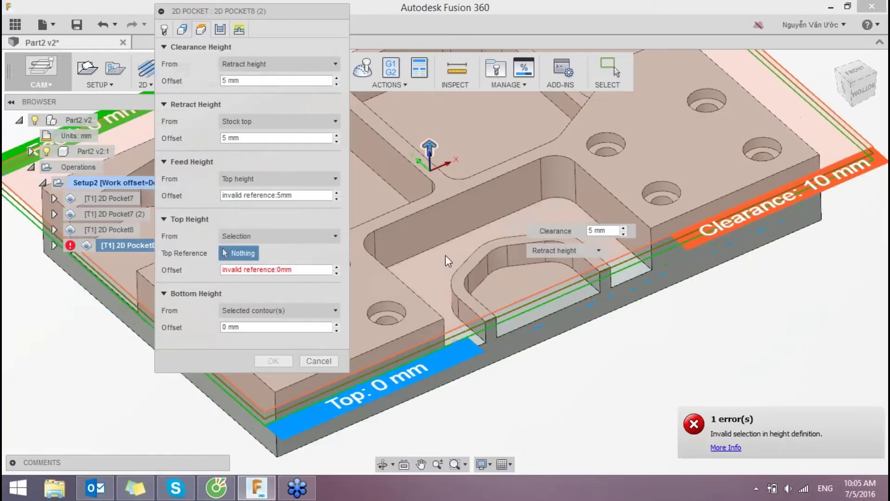
pyautogui.click(478, 257)
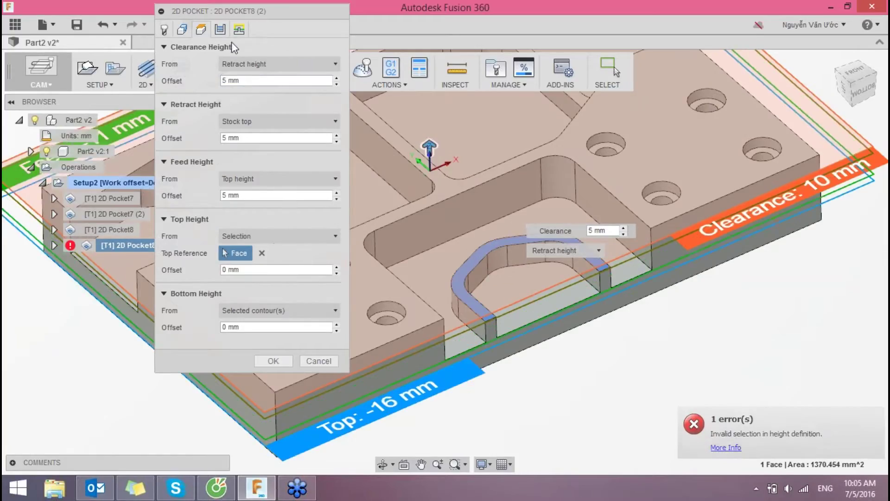
pyautogui.click(223, 29)
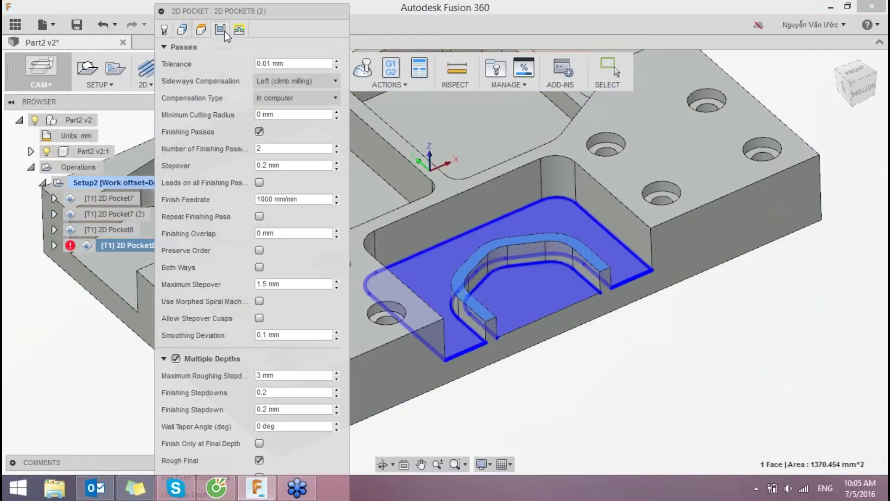
pyautogui.click(239, 30)
pyautogui.click(182, 29)
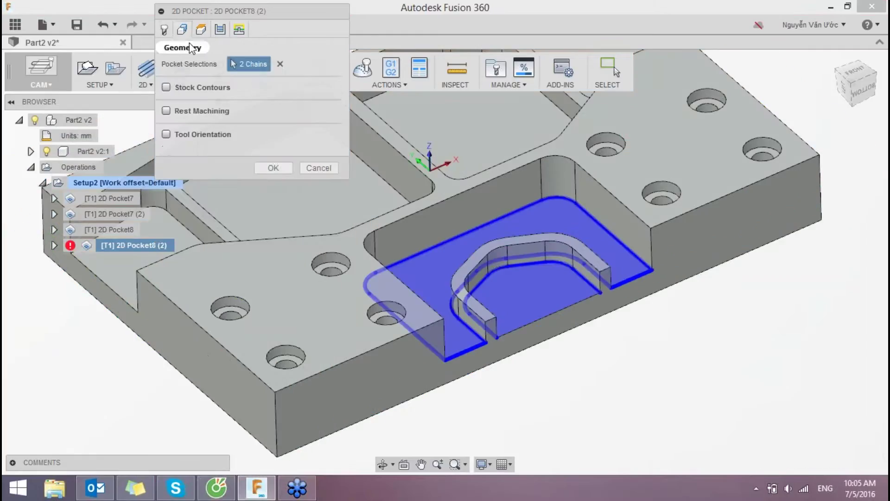
pyautogui.click(281, 170)
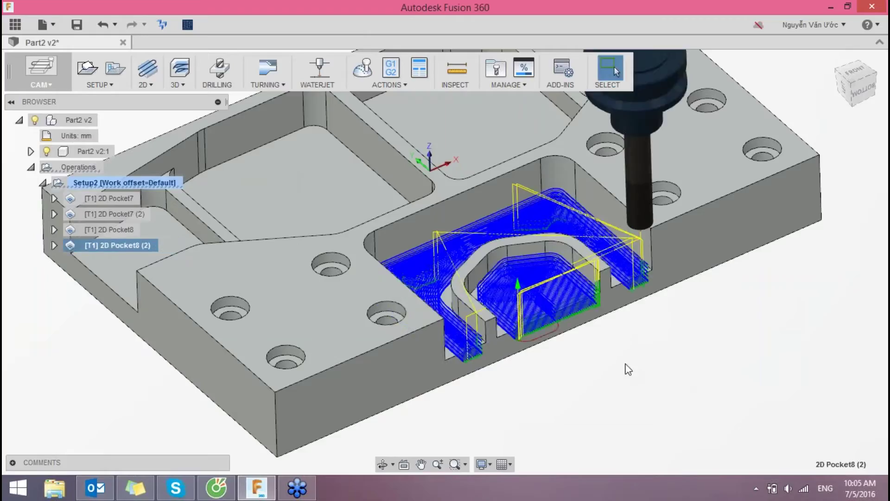
pyautogui.moveTo(629, 369)
pyautogui.keyDown('shift'); pyautogui.mouseDown(button='middle')
pyautogui.moveTo(657, 361)
pyautogui.moveTo(654, 330)
pyautogui.mouseUp(button='middle'); pyautogui.keyUp('shift')
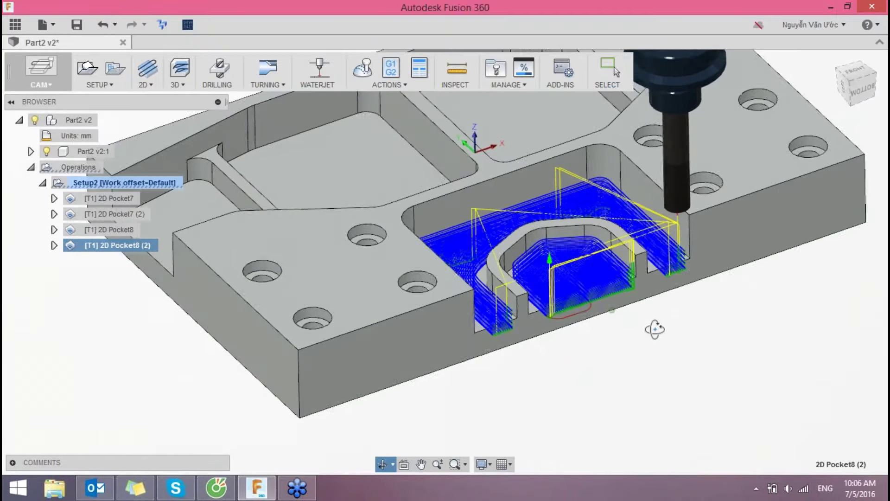
# - View the 2D Pocket8 (2) toolpath flat from the FRONT view, zooming in and out
pyautogui.keyDown('shift'); pyautogui.moveTo(654, 330); pyautogui.dragTo(617, 70, button='middle'); pyautogui.keyUp('shift')
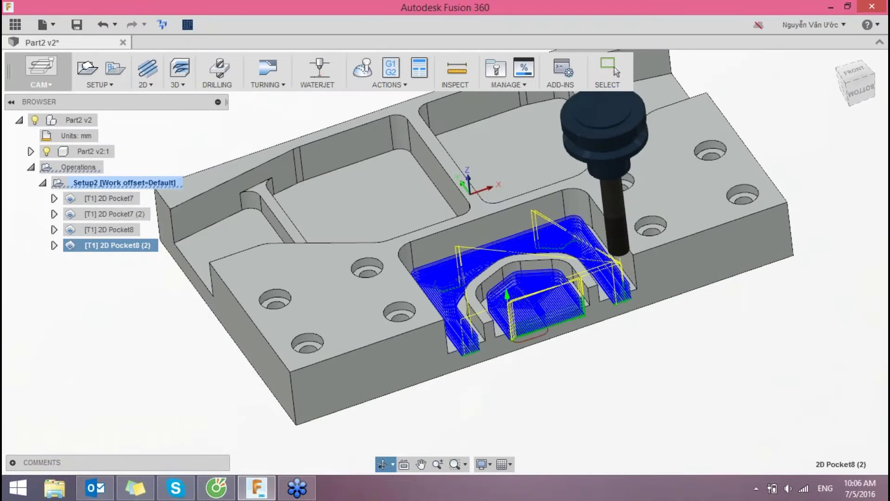
pyautogui.click(854, 71)
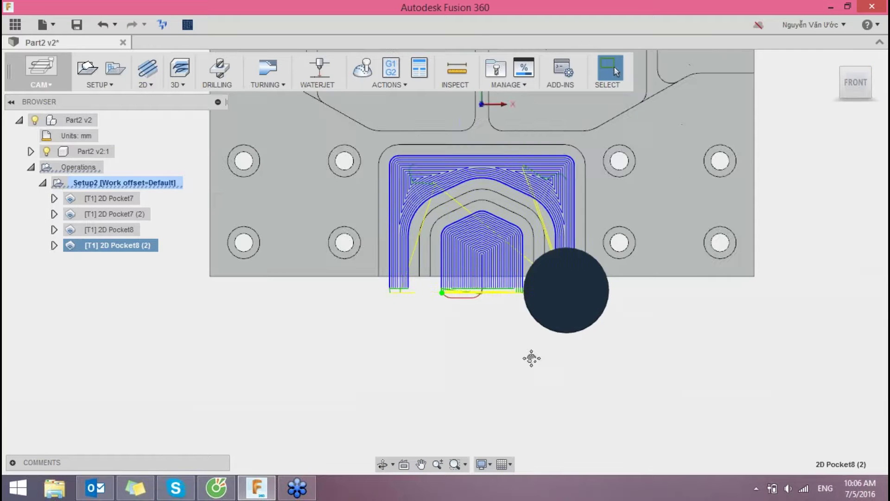
pyautogui.scroll(3, 461, 199)
pyautogui.scroll(-2, 411, 169)
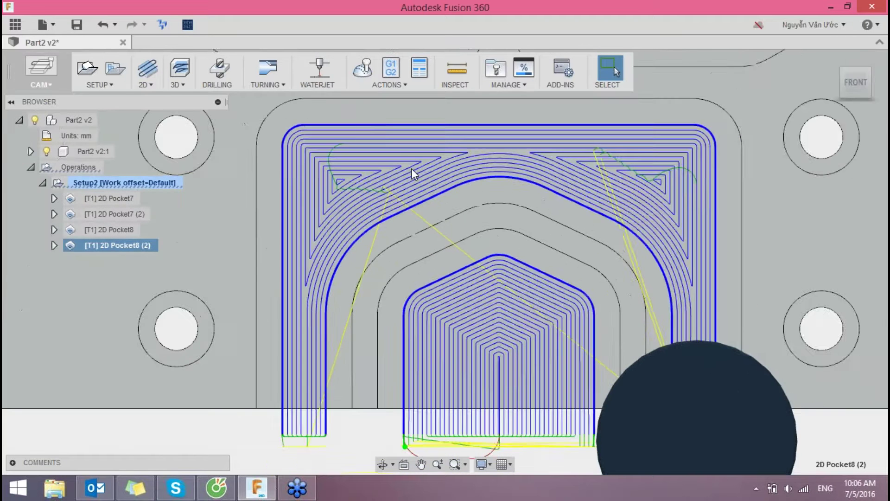
pyautogui.scroll(-1, 427, 172)
pyautogui.scroll(-1, 494, 262)
pyautogui.scroll(-2, 498, 274)
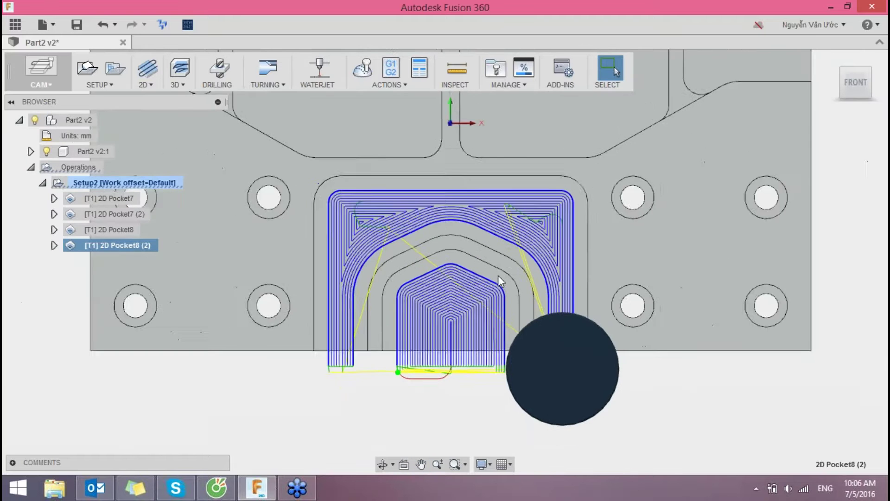
pyautogui.scroll(-1, 510, 230)
# - Orbit back to 3D, clear the toolpath display and pan the plate right
pyautogui.keyDown('shift'); pyautogui.moveTo(511, 230); pyautogui.dragTo(579, 297, button='middle'); pyautogui.keyUp('shift')
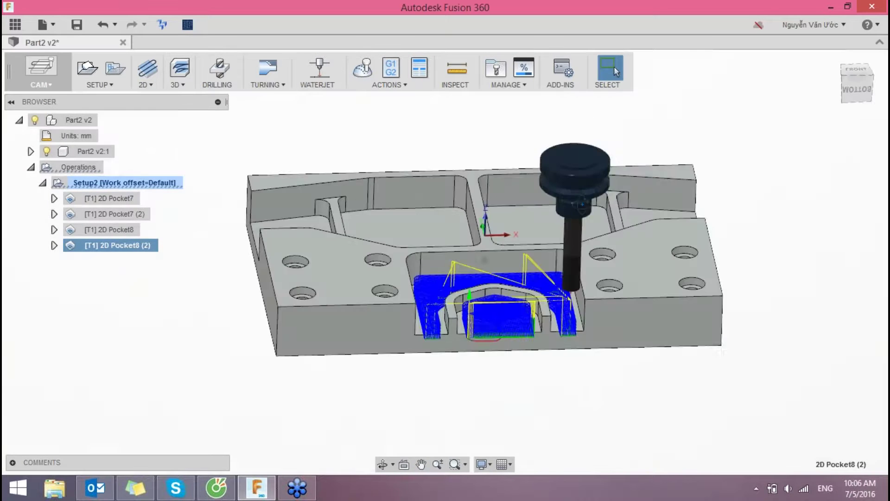
pyautogui.keyDown('shift'); pyautogui.moveTo(580, 204); pyautogui.dragTo(613, 212, button='middle'); pyautogui.keyUp('shift')
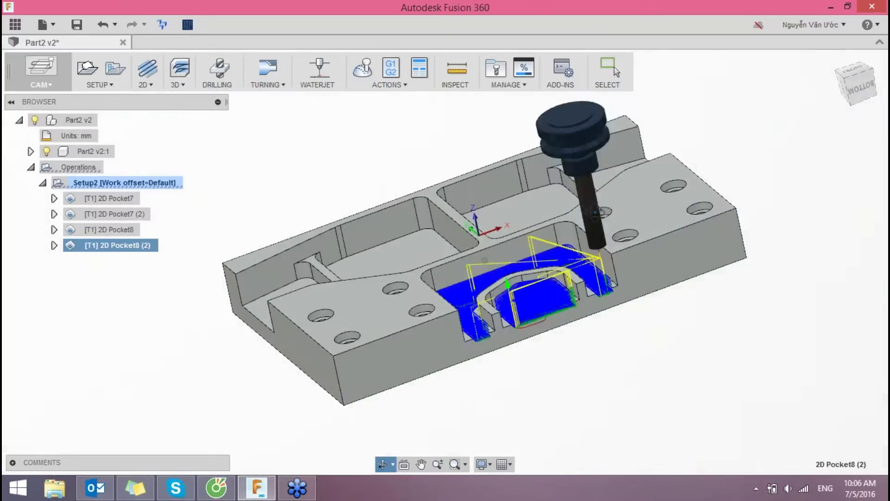
pyautogui.press('Escape')
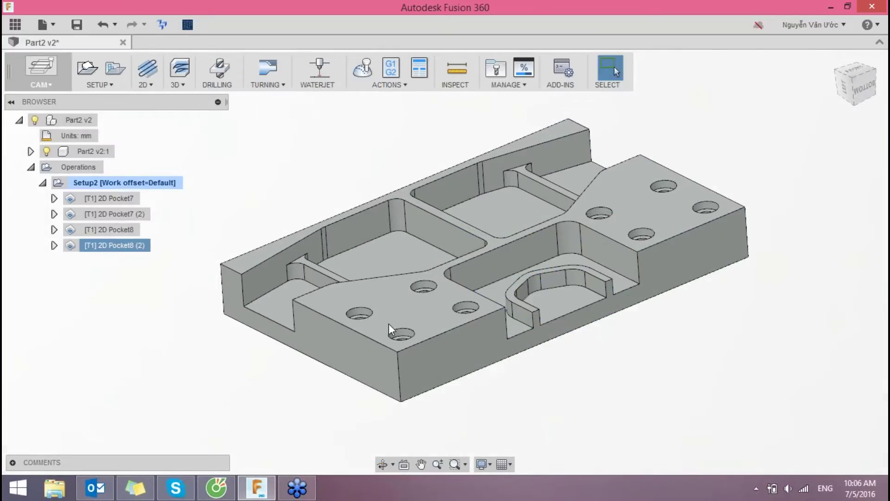
pyautogui.moveTo(274, 219); pyautogui.dragTo(312, 209, button='middle')
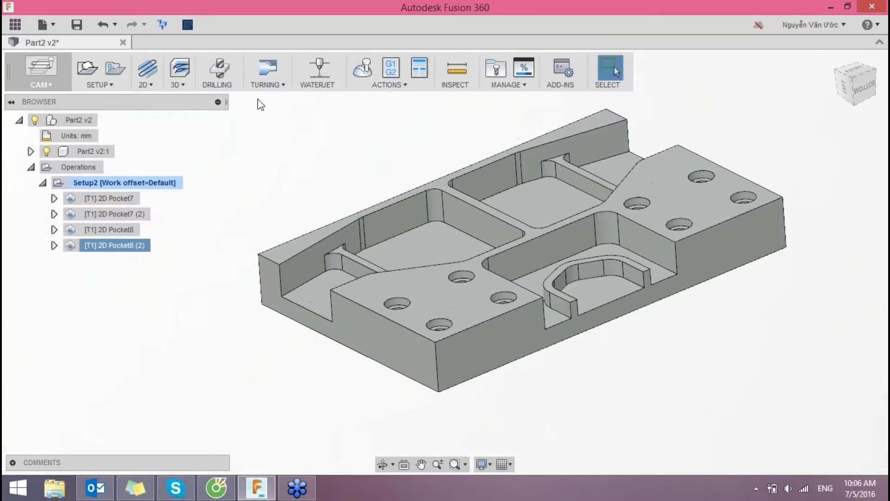
# - Start a Drilling operation using the 4 - Ø10 mm center drill
pyautogui.click(224, 78)
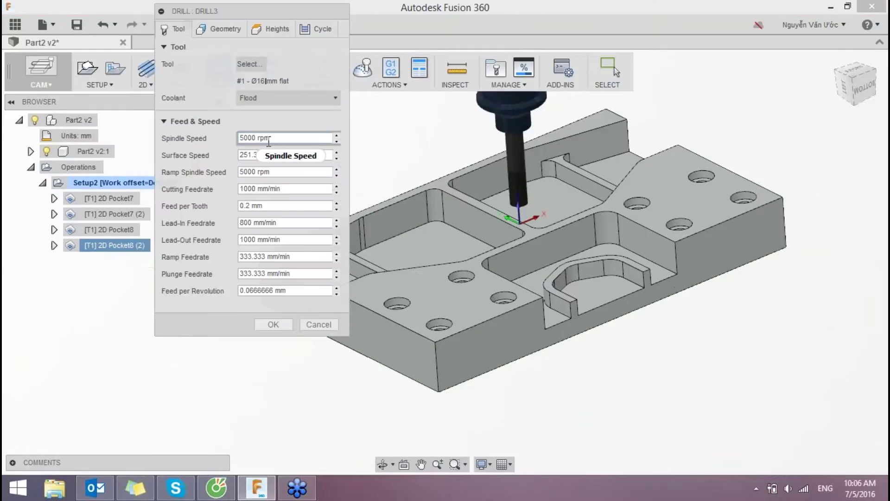
pyautogui.click(255, 65)
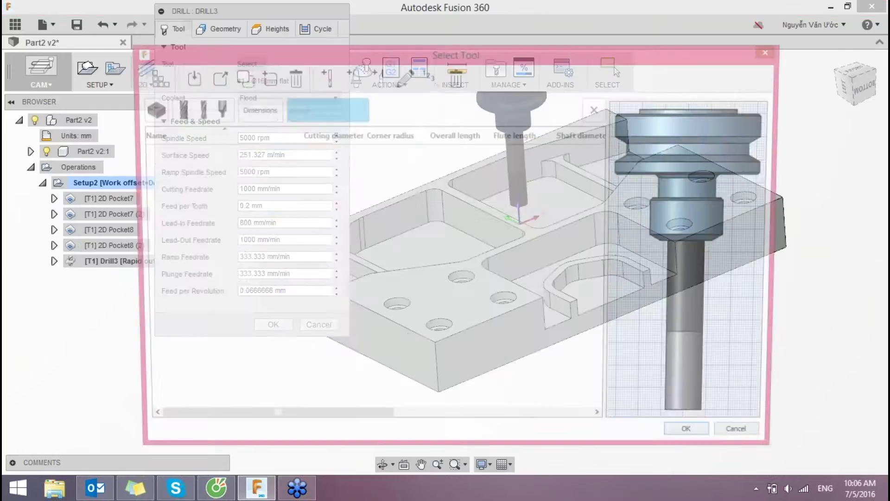
pyautogui.click(155, 79)
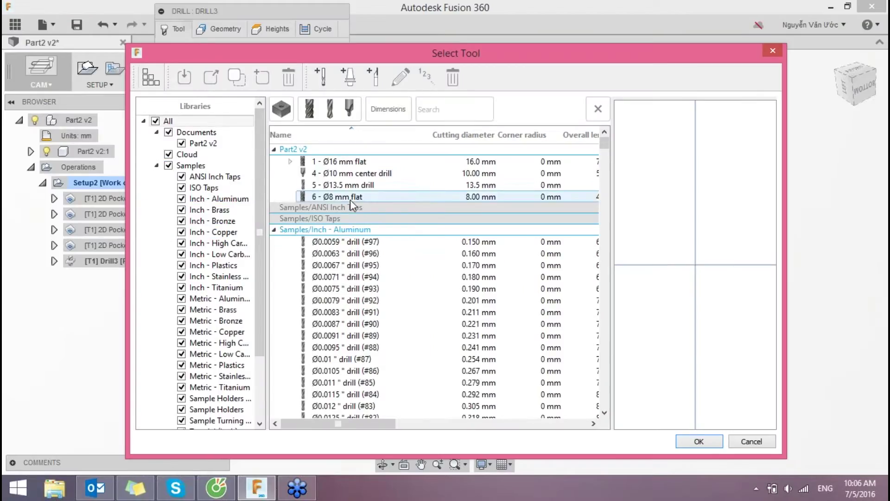
pyautogui.click(350, 173)
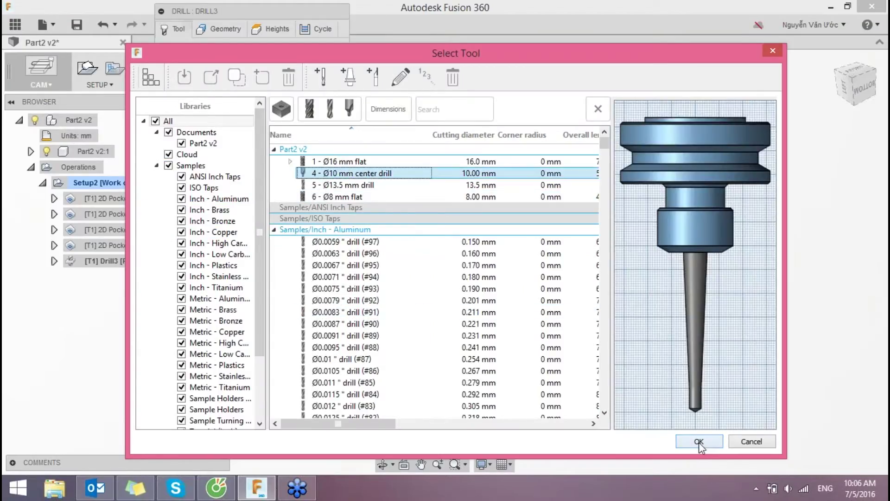
pyautogui.click(699, 442)
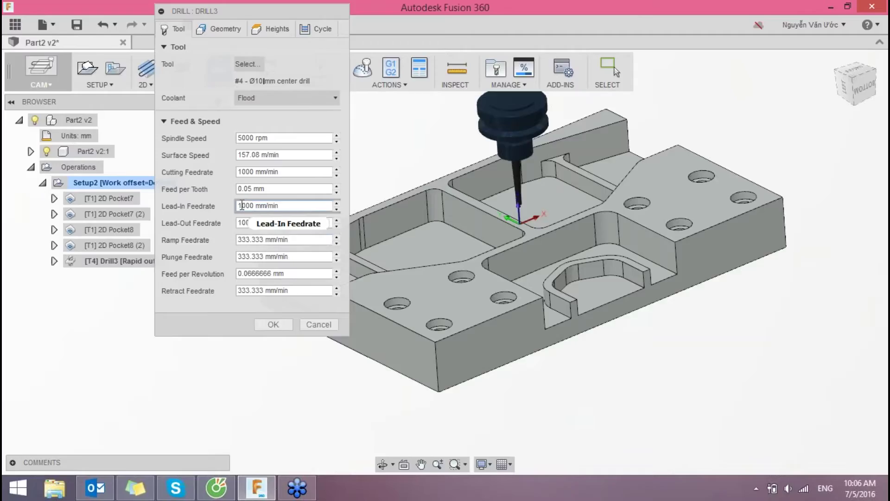
# - Set the lead-in feedrate to 500 mm/min
pyautogui.moveTo(245, 205); pyautogui.dragTo(231, 209)
pyautogui.write('5')
pyautogui.click(225, 29)
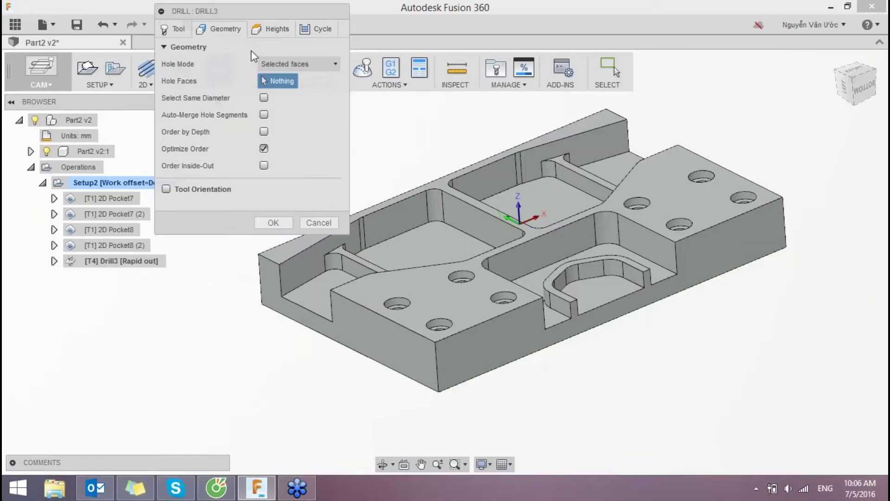
# - Set hole mode to Selected points and pick the first four hole centres
pyautogui.click(286, 67)
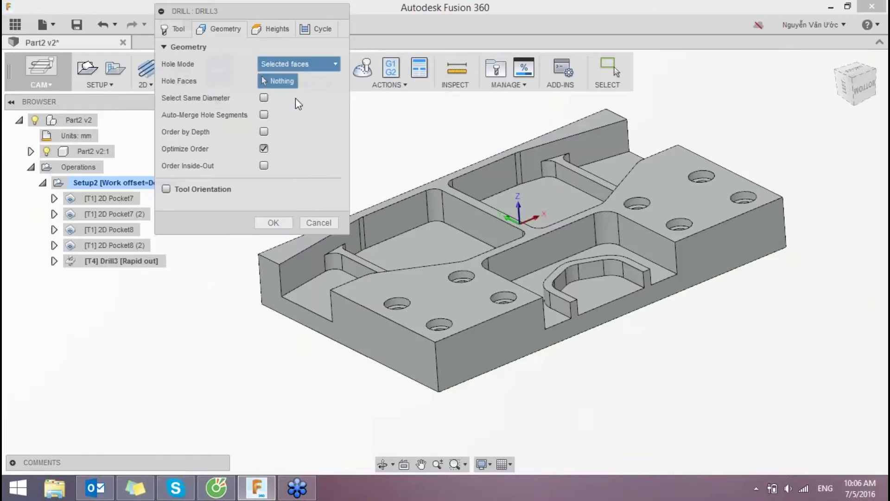
pyautogui.click(295, 98)
pyautogui.scroll(3, 445, 312)
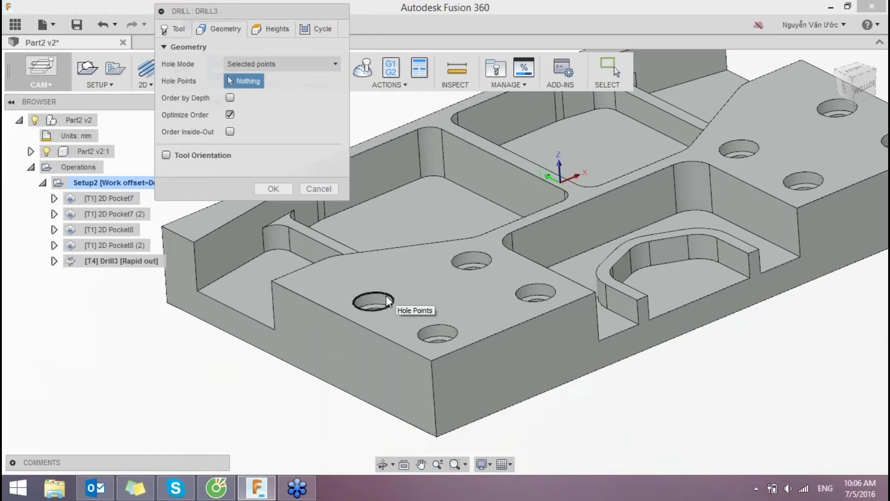
pyautogui.click(387, 302)
pyautogui.click(438, 332)
pyautogui.click(529, 304)
pyautogui.click(487, 259)
# - Pick the remaining four hole centres and orbit to verify all eight
pyautogui.moveTo(633, 238); pyautogui.dragTo(365, 307, button='middle')
pyautogui.click(484, 214)
pyautogui.click(576, 188)
pyautogui.click(631, 206)
pyautogui.click(554, 246)
pyautogui.scroll(-1, 652, 311)
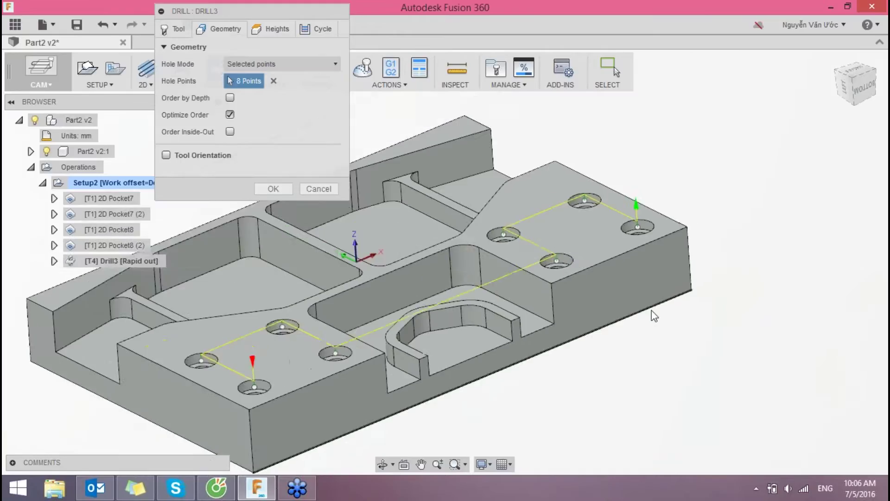
pyautogui.keyDown('shift'); pyautogui.moveTo(492, 282); pyautogui.dragTo(380, 382, button='middle'); pyautogui.keyUp('shift')
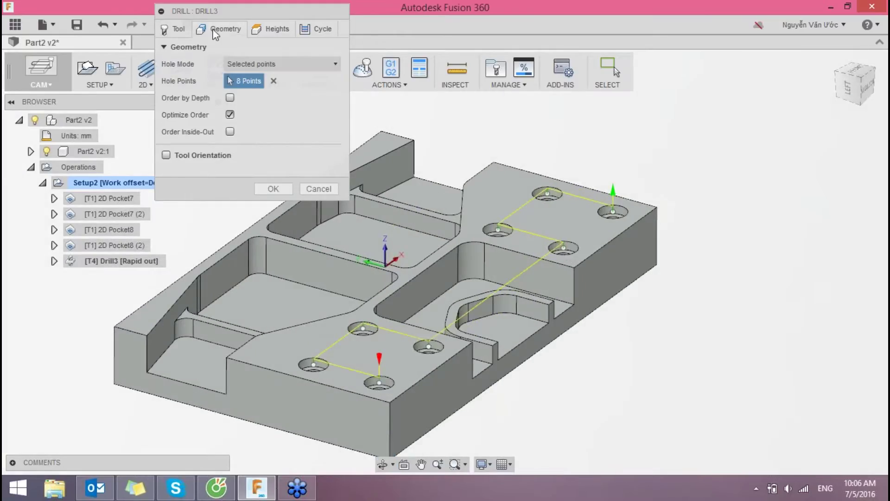
pyautogui.click(268, 32)
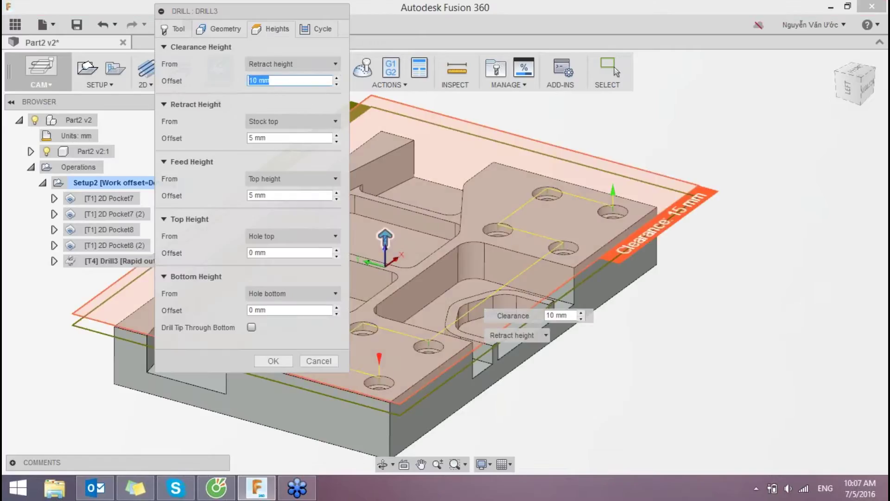
# - Set Drill3's clearance offset to 5 and bottom offset to -1.5
pyautogui.write('5')
pyautogui.click(283, 310)
pyautogui.moveTo(297, 309); pyautogui.dragTo(197, 309)
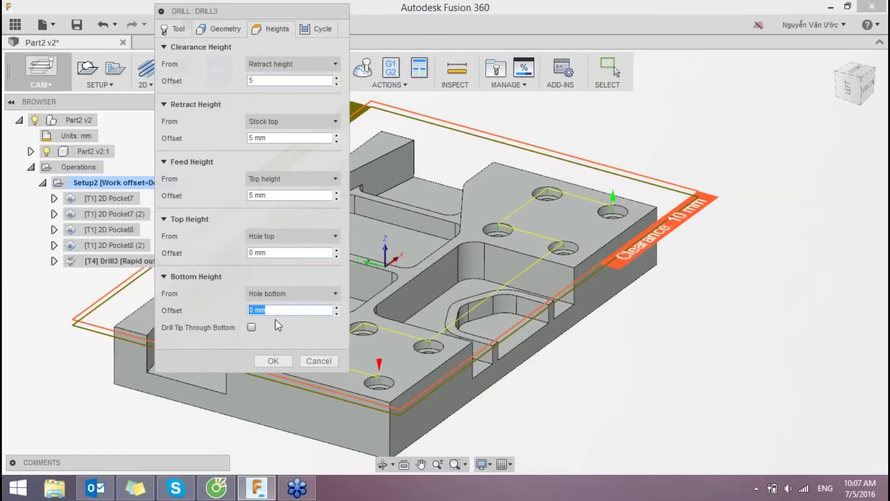
pyautogui.write('0')
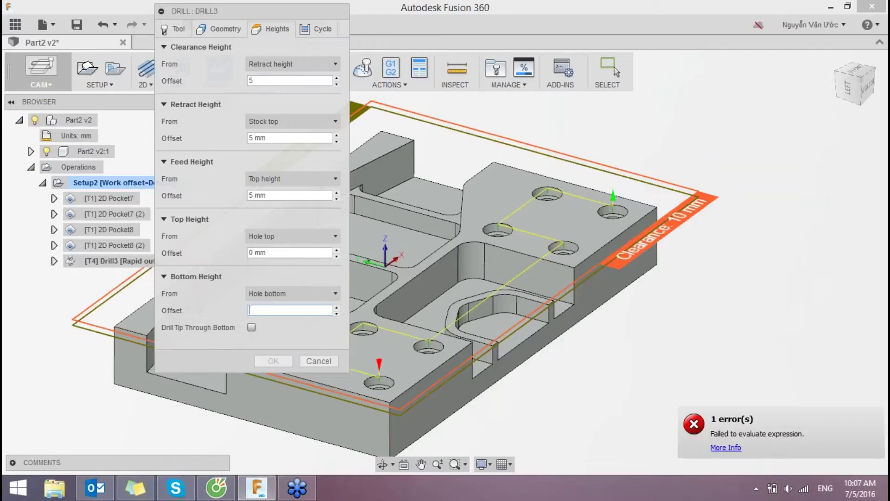
pyautogui.write('5')
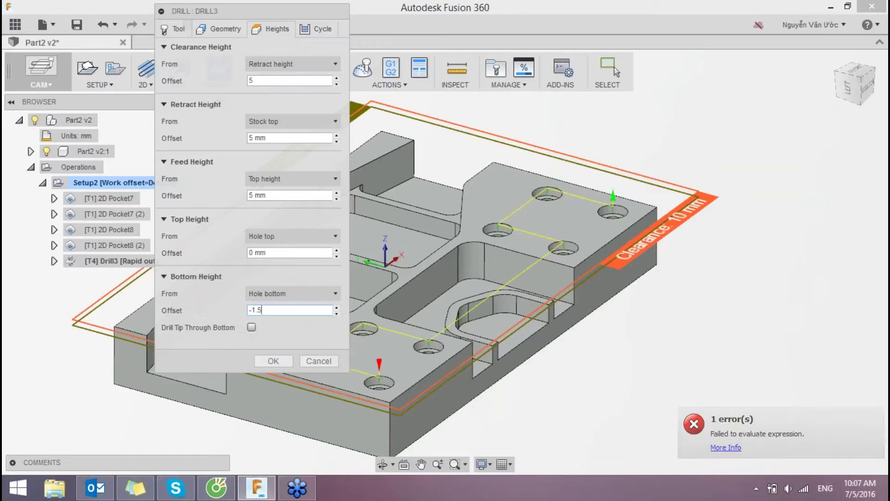
# - Keep the 'Drilling - rapid out' cycle and confirm the Drill3 operation
pyautogui.click(321, 26)
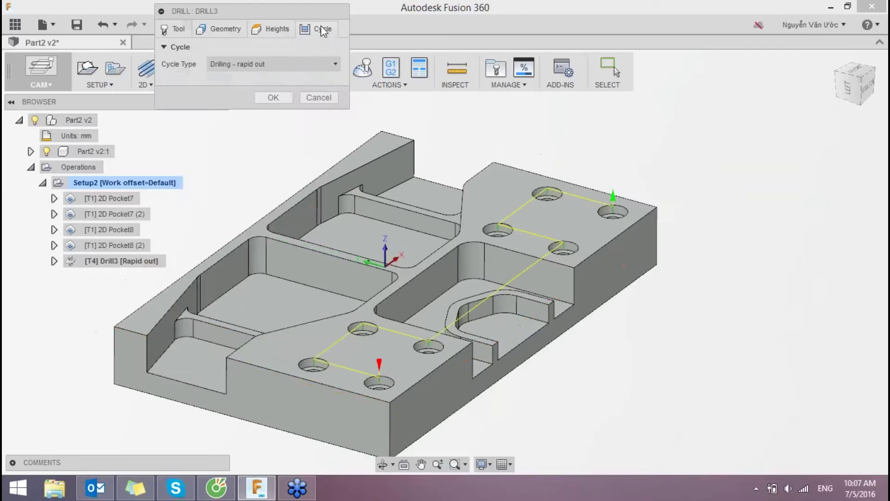
pyautogui.click(302, 68)
pyautogui.click(257, 80)
pyautogui.click(273, 98)
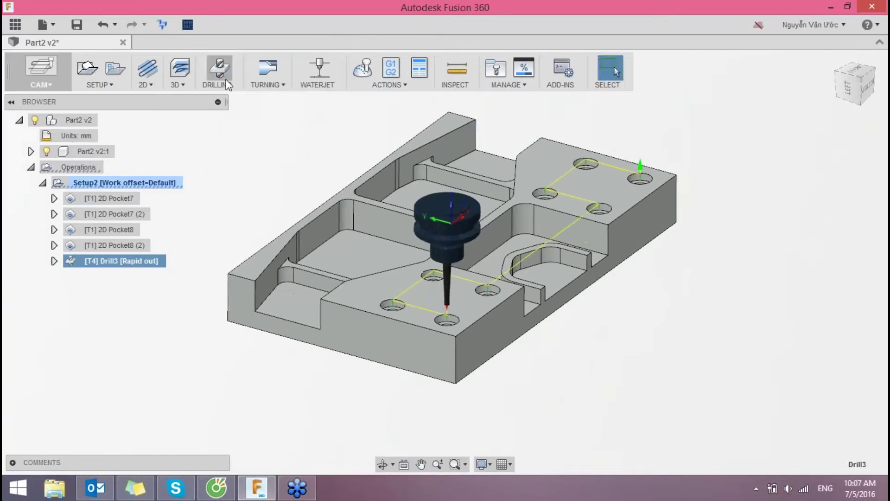
# - Start a Drill4 drilling operation with the 5 - Ø13.5 mm drill from Part2 v2
pyautogui.click(224, 77)
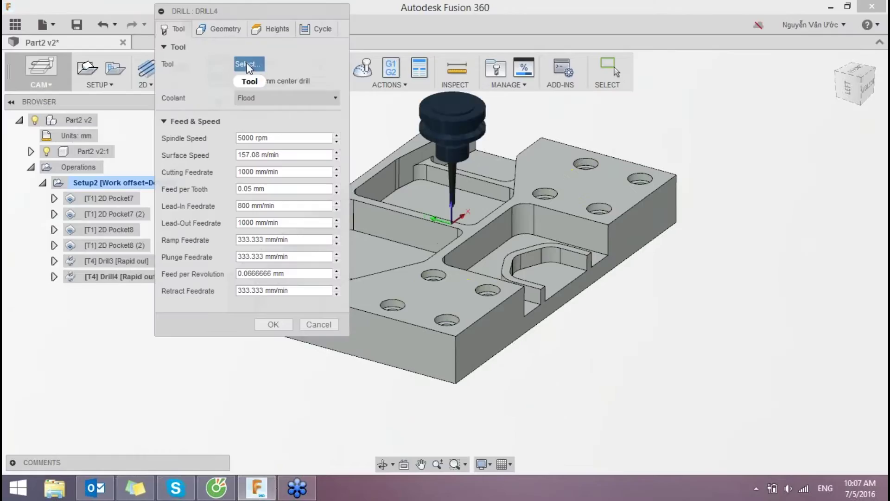
pyautogui.click(253, 64)
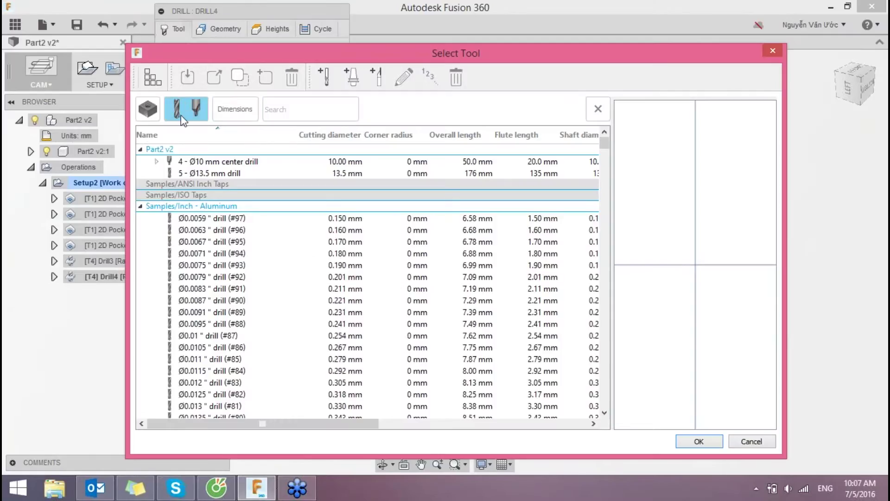
pyautogui.click(151, 77)
pyautogui.click(366, 176)
pyautogui.click(204, 144)
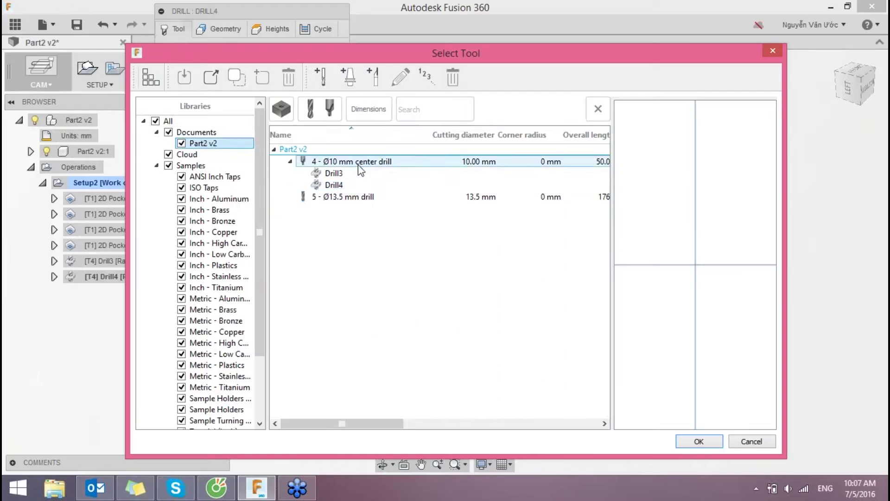
pyautogui.click(355, 199)
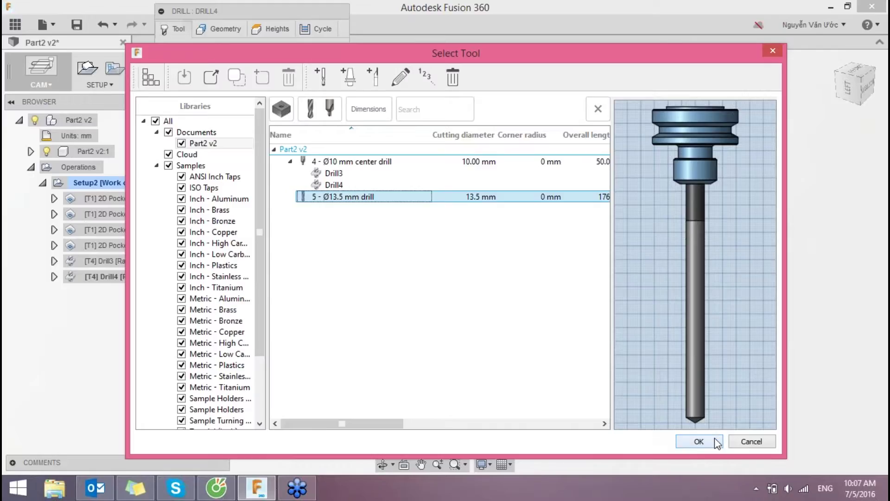
pyautogui.click(714, 438)
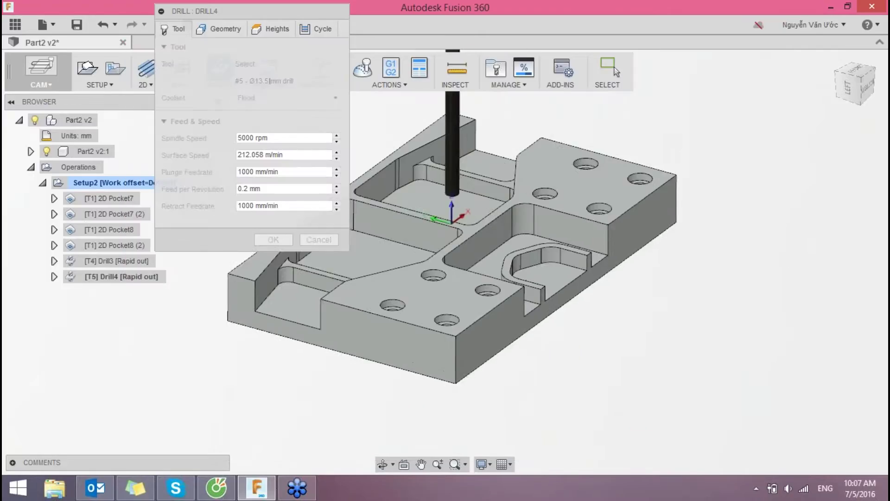
# - Reopen the tool library and edit the Ø13.5 mm drill's definition
pyautogui.moveTo(572, 285)
pyautogui.keyDown('shift'); pyautogui.mouseDown(button='middle')
pyautogui.moveTo(539, 189)
pyautogui.moveTo(538, 227)
pyautogui.mouseUp(button='middle'); pyautogui.keyUp('shift')
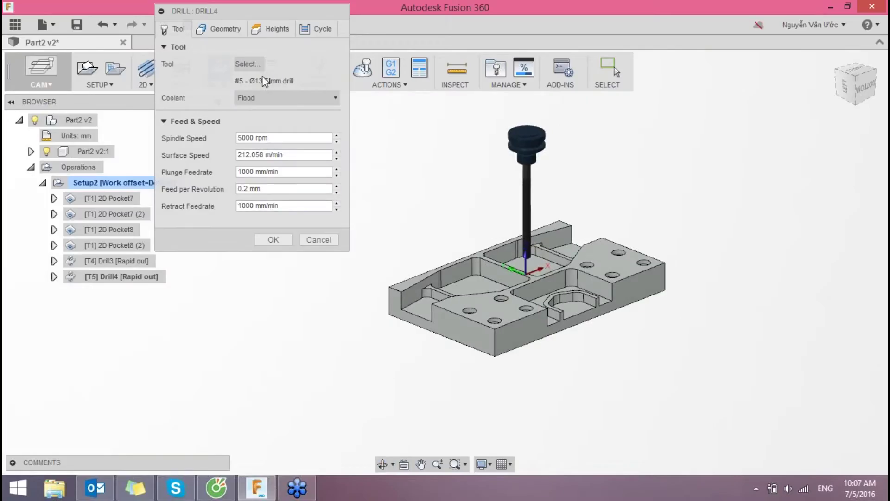
pyautogui.click(250, 64)
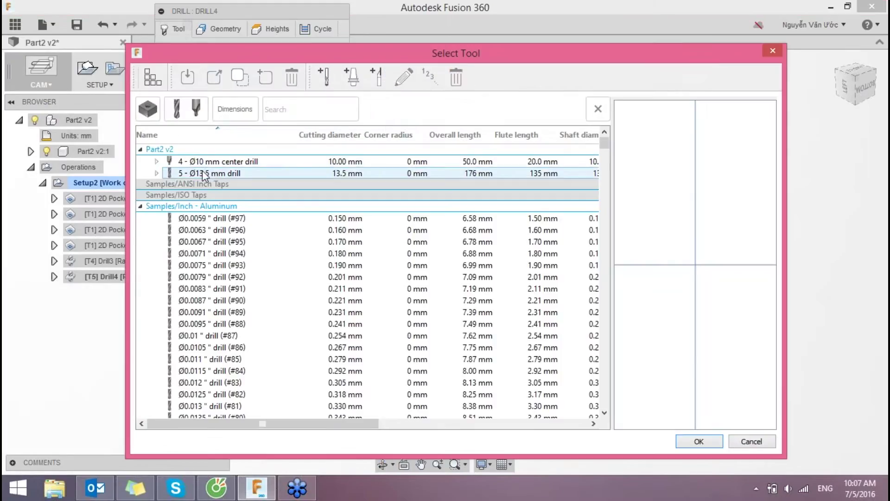
pyautogui.click(157, 84)
pyautogui.click(206, 155)
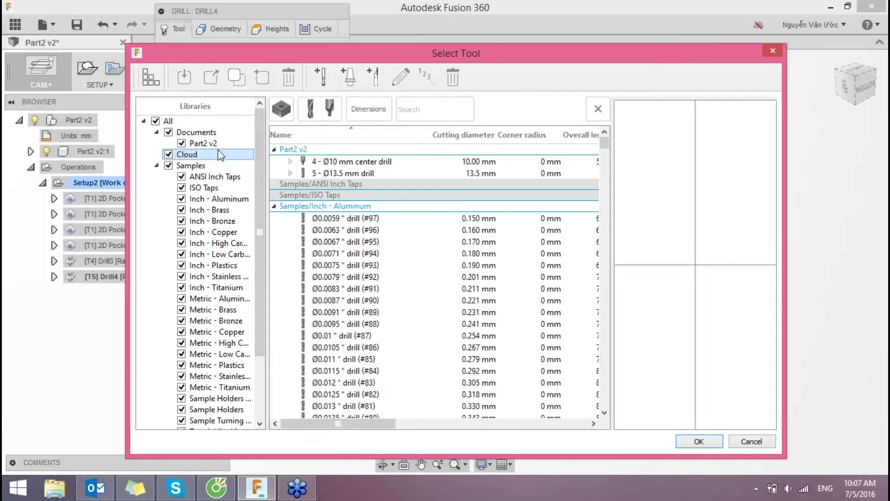
pyautogui.click(341, 184)
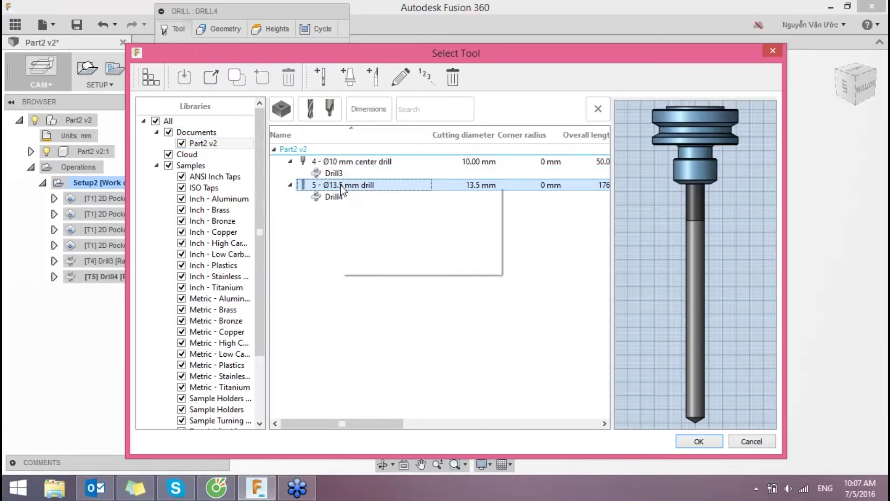
pyautogui.rightClick(343, 187)
pyautogui.click(374, 207)
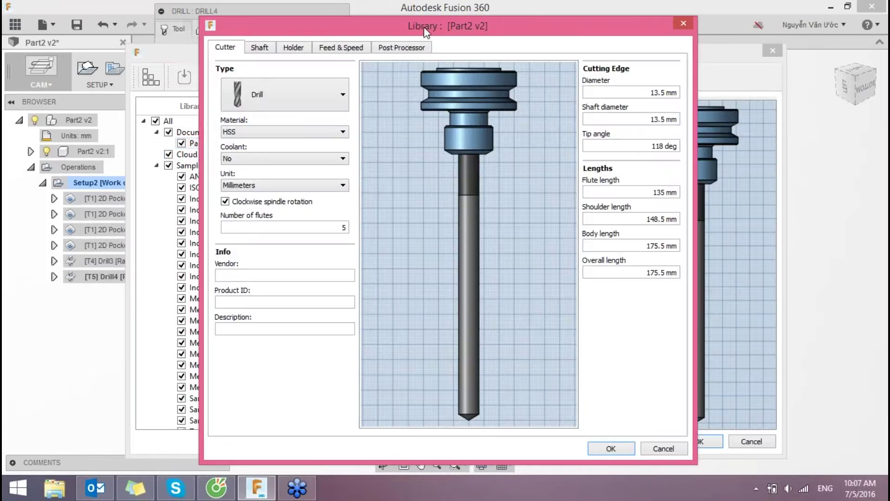
# - Set the drill's flute length to 80 mm and body length to 120 mm
pyautogui.moveTo(417, 37); pyautogui.dragTo(380, 38)
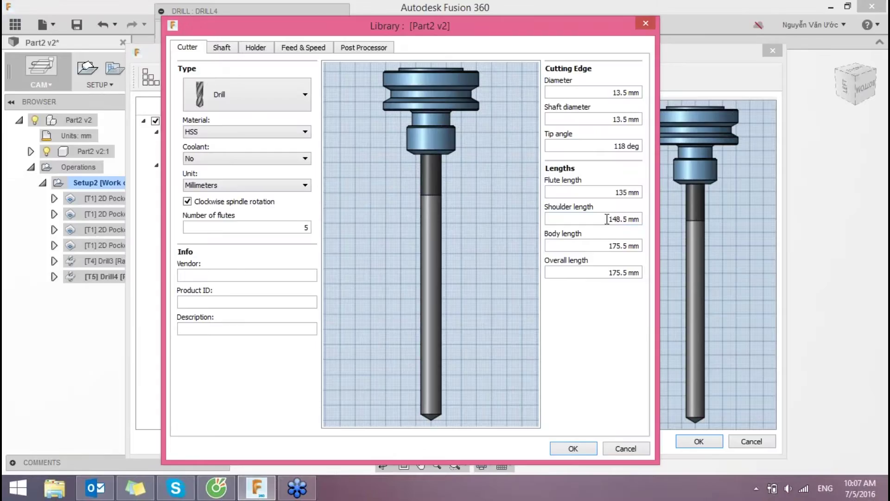
pyautogui.click(607, 219)
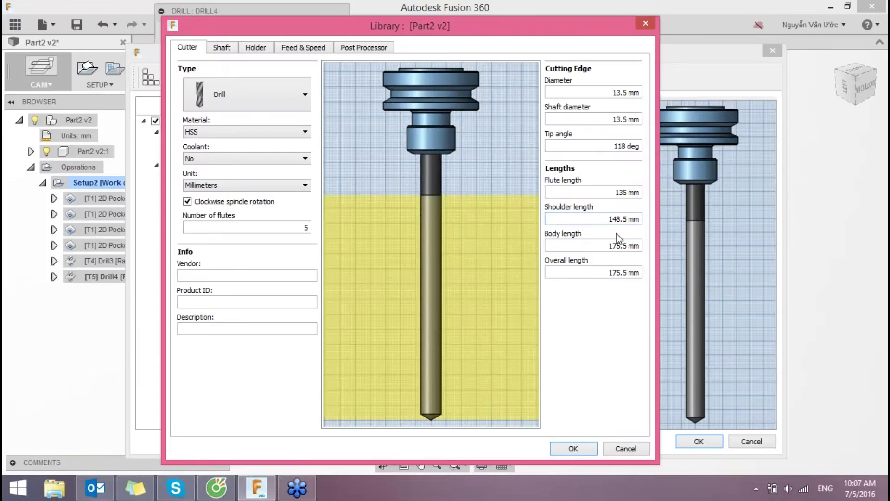
pyautogui.moveTo(601, 220); pyautogui.dragTo(700, 220)
pyautogui.click(602, 246)
pyautogui.hotkey('shift', 'Tab')
pyautogui.click(598, 192)
pyautogui.doubleClick(615, 192)
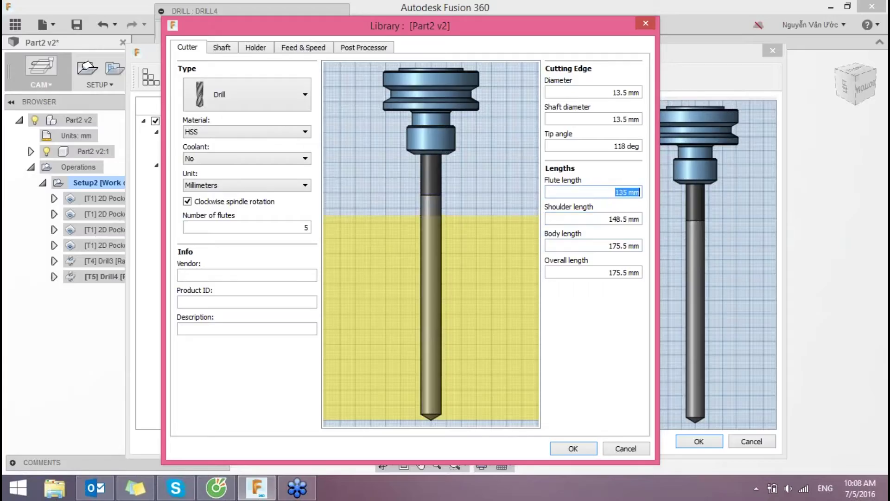
pyautogui.write('80')
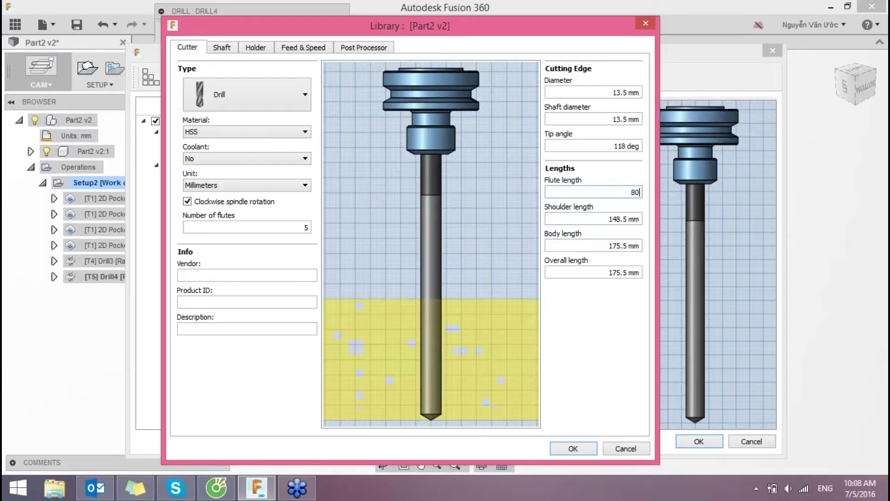
pyautogui.click(599, 224)
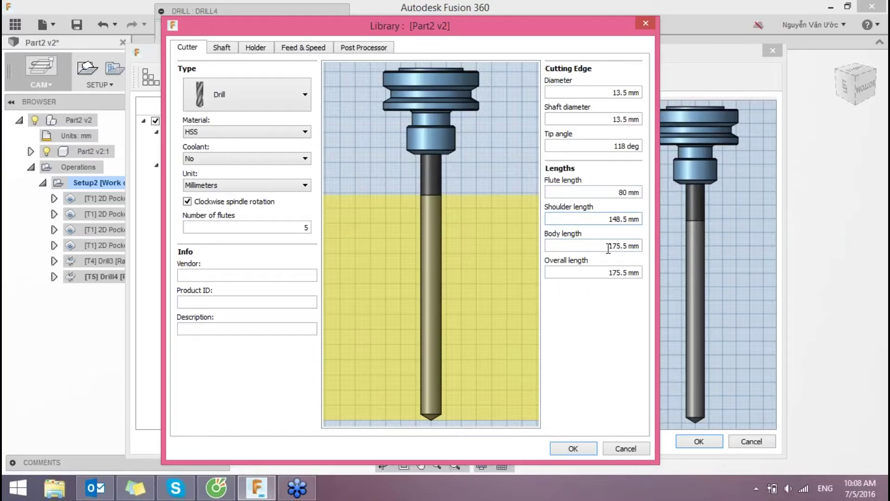
pyautogui.moveTo(602, 248); pyautogui.dragTo(664, 249)
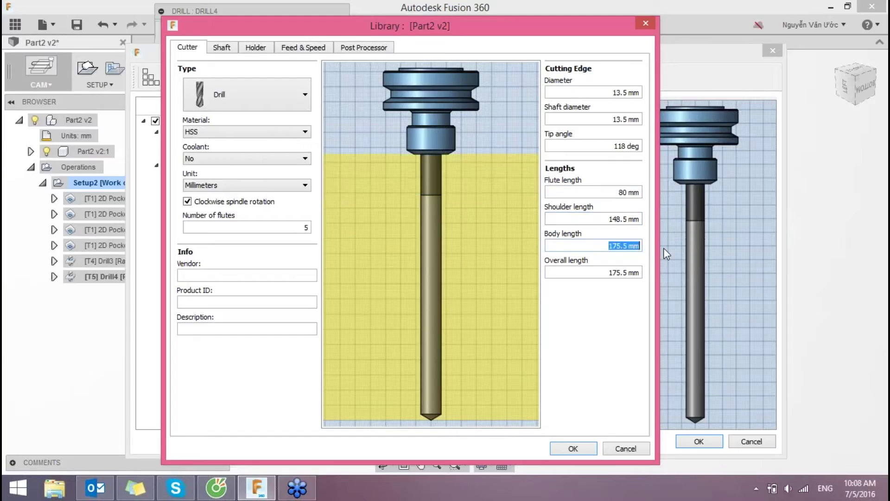
pyautogui.write('120')
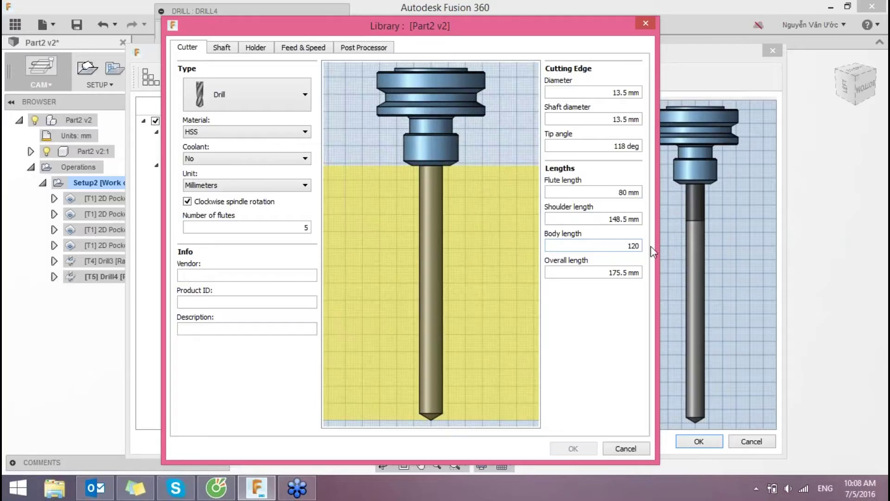
# - Set the drill's shoulder length to 80 mm and overall length to 120 mm
pyautogui.click(603, 222)
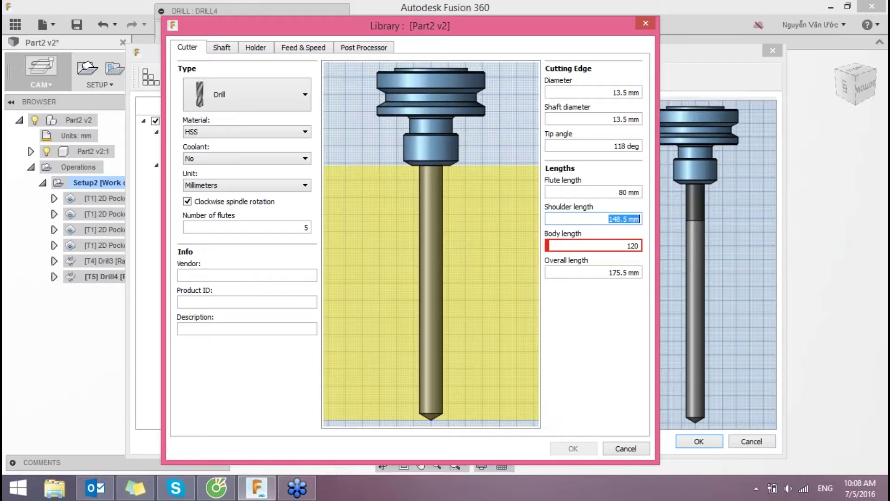
pyautogui.write('80')
pyautogui.click(620, 192)
pyautogui.moveTo(601, 272); pyautogui.dragTo(676, 278)
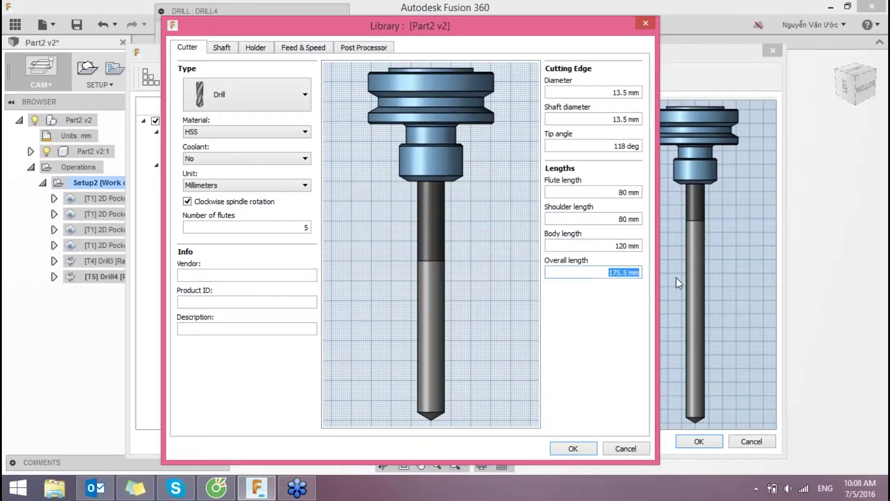
pyautogui.write('120')
pyautogui.click(609, 245)
pyautogui.hotkey('shift', 'Tab')
pyautogui.hotkey('shift', 'Tab')
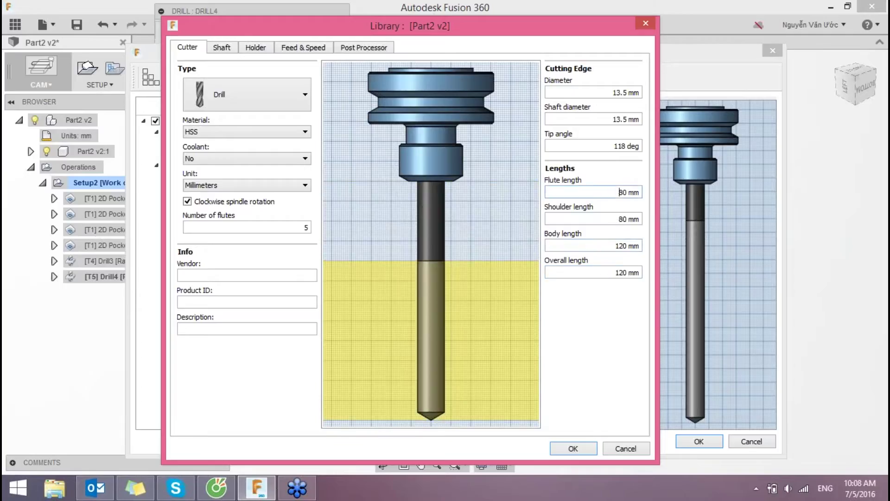
# - Save the edited Ø13.5 mm drill and accept it for Drill4
pyautogui.click(575, 446)
pyautogui.click(492, 296)
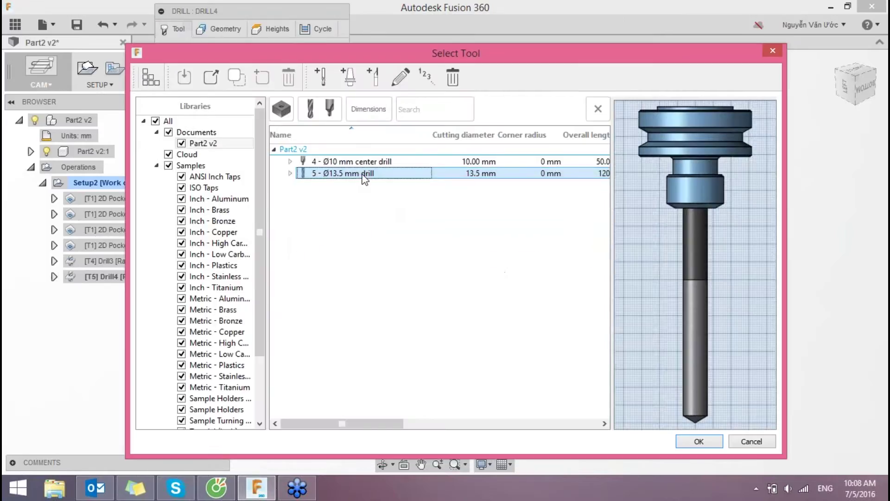
pyautogui.press('Return')
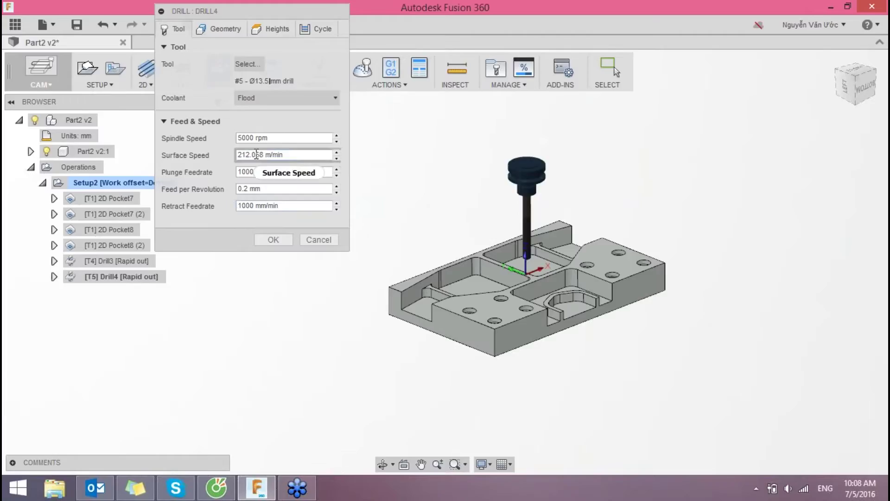
pyautogui.click(227, 29)
pyautogui.click(303, 64)
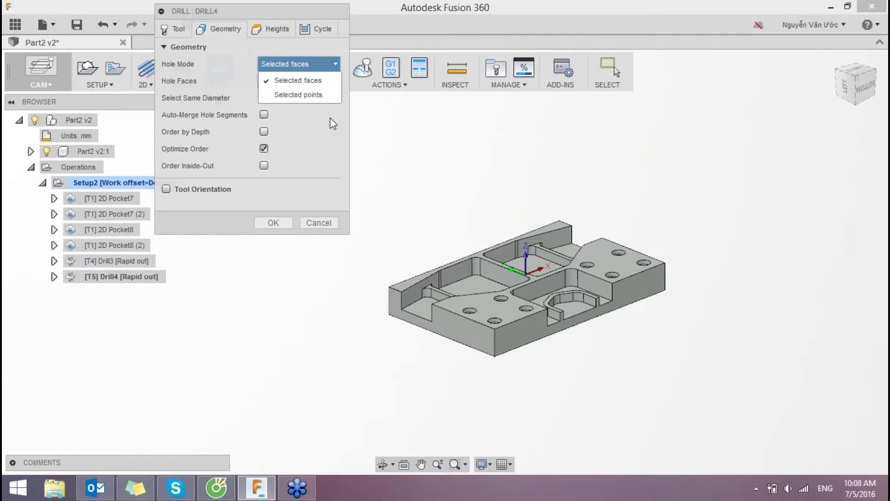
# - Use Selected points hole mode and pick the lower-left, right and top holes
pyautogui.click(294, 94)
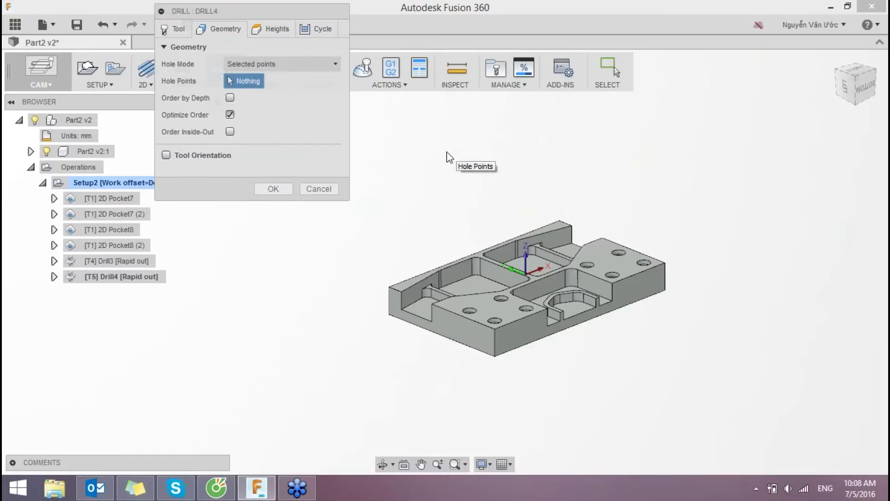
pyautogui.scroll(2, 526, 255)
pyautogui.scroll(3, 527, 272)
pyautogui.moveTo(455, 268)
pyautogui.keyDown('shift'); pyautogui.mouseDown(button='middle')
pyautogui.moveTo(437, 285)
pyautogui.moveTo(418, 208)
pyautogui.mouseUp(button='middle'); pyautogui.keyUp('shift')
pyautogui.scroll(2, 372, 284)
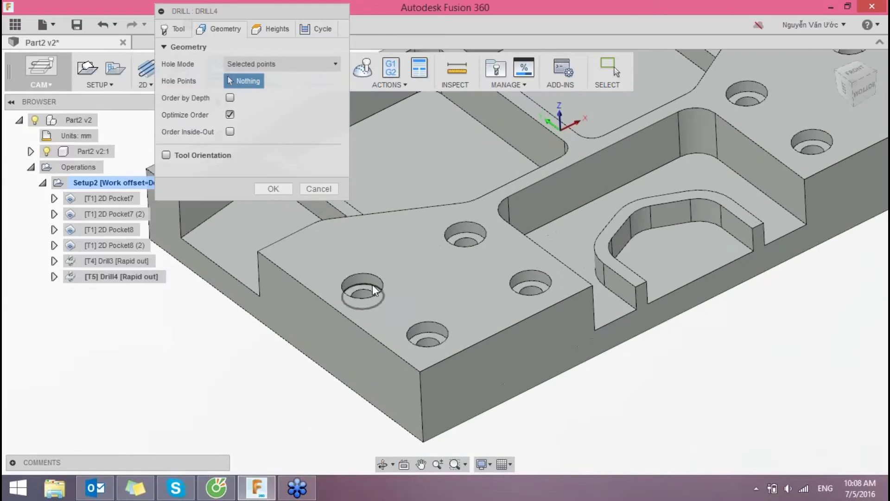
pyautogui.click(379, 284)
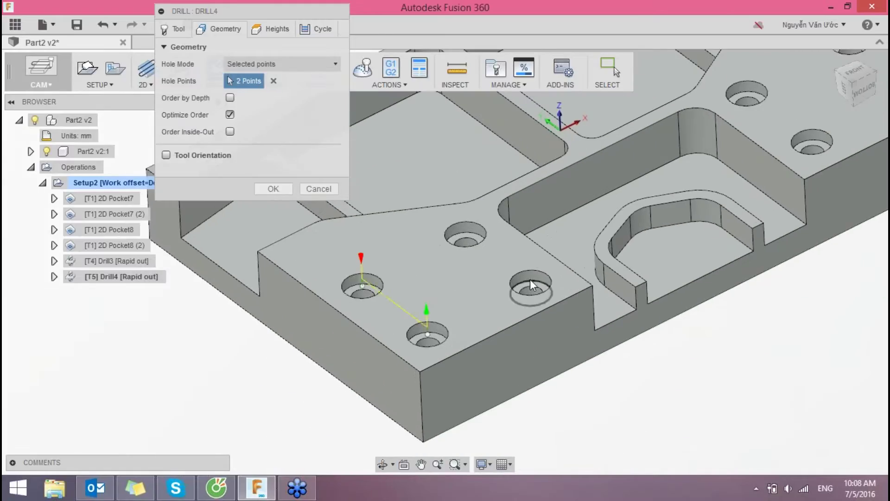
pyautogui.click(538, 275)
pyautogui.click(468, 233)
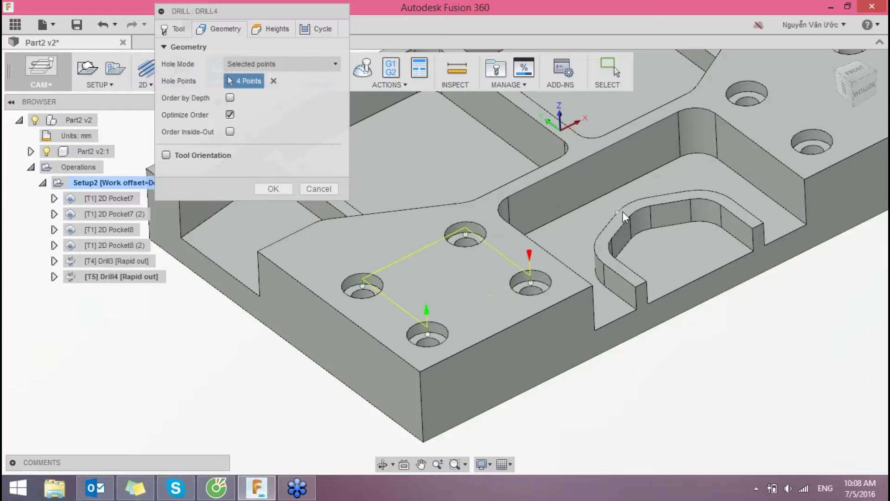
# - Add the upper-right holes so Hole Points reads 8, then orbit to check
pyautogui.moveTo(758, 77); pyautogui.dragTo(582, 146, button='middle')
pyautogui.click(574, 158)
pyautogui.click(699, 111)
pyautogui.click(748, 148)
pyautogui.click(660, 211)
pyautogui.scroll(-1, 650, 358)
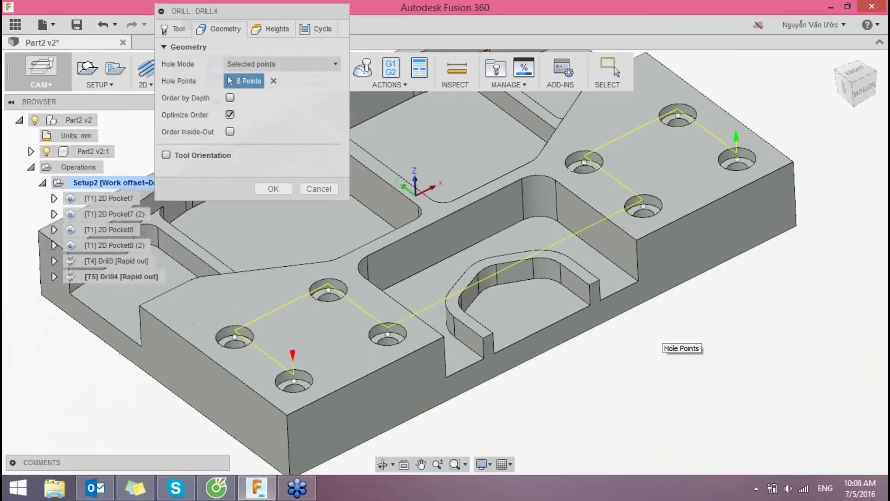
pyautogui.scroll(-1, 650, 357)
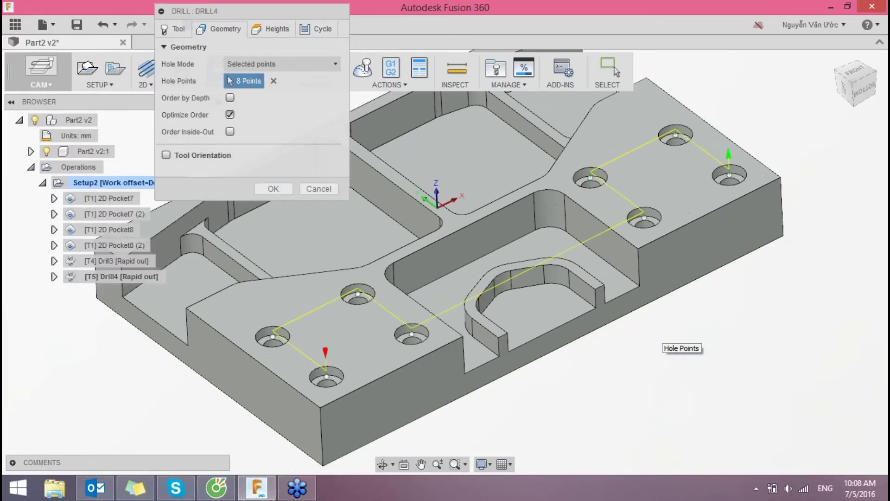
pyautogui.moveTo(658, 345)
pyautogui.keyDown('shift'); pyautogui.mouseDown(button='middle')
pyautogui.moveTo(662, 307)
pyautogui.moveTo(580, 278)
pyautogui.mouseUp(button='middle'); pyautogui.keyUp('shift')
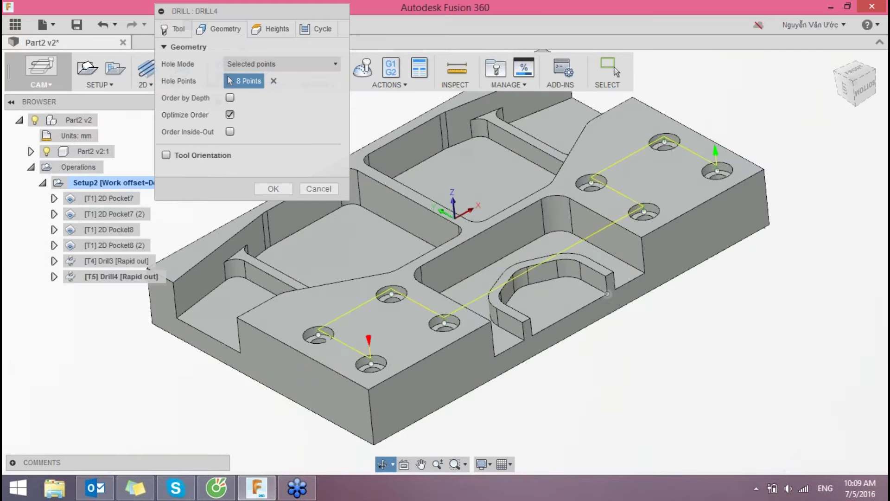
# - Set Drill4's clearance offset to 5 mm, leaving drill-tip-through-bottom off
pyautogui.click(262, 29)
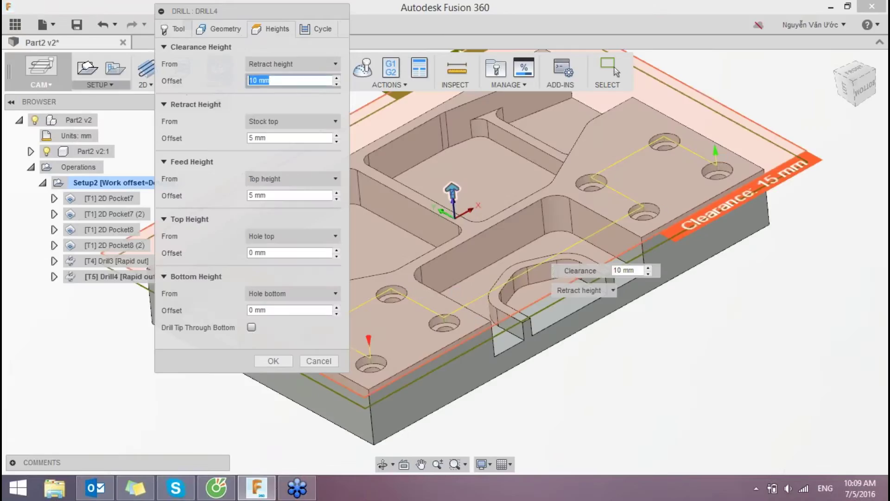
pyautogui.write('5')
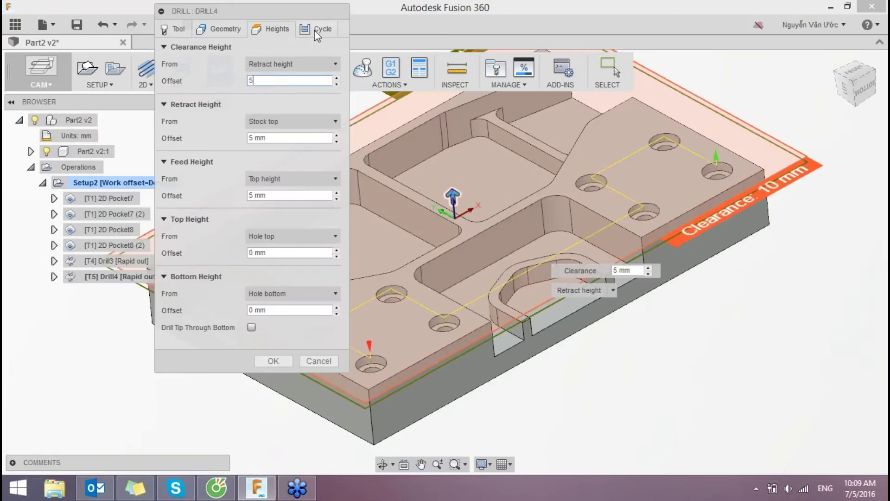
pyautogui.click(313, 310)
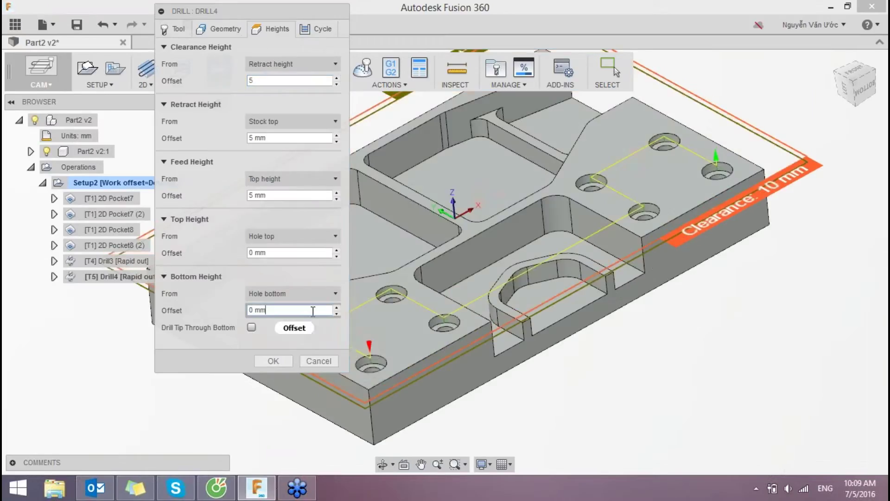
pyautogui.click(251, 327)
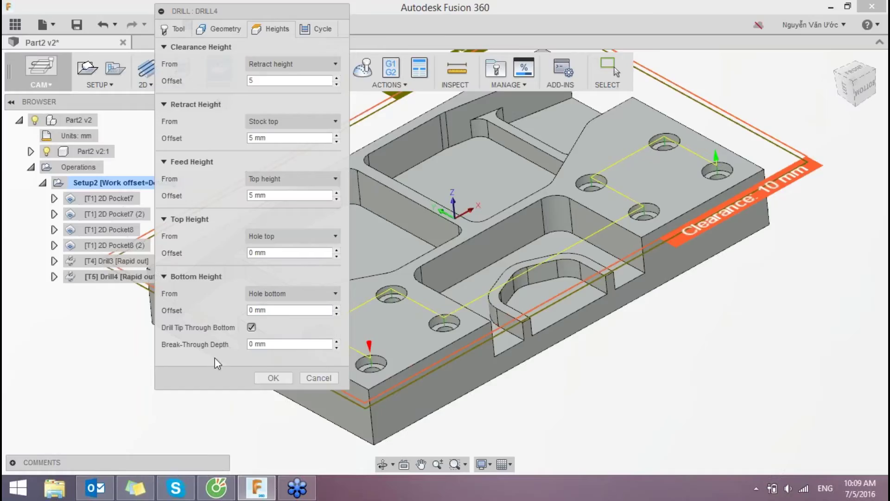
pyautogui.click(251, 327)
# - Measure the bottom height from a selected underside face with a -5 offset
pyautogui.click(304, 291)
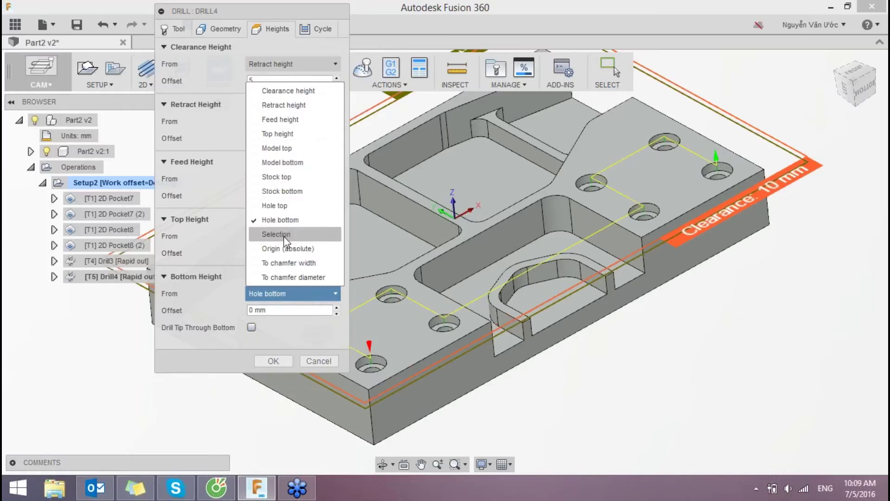
pyautogui.click(283, 234)
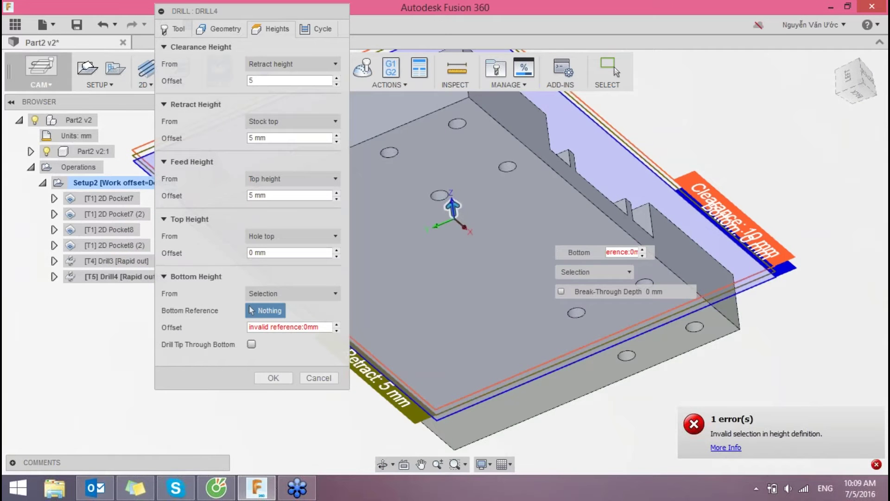
pyautogui.click(513, 303)
pyautogui.keyDown('shift'); pyautogui.moveTo(514, 302); pyautogui.dragTo(492, 260, button='middle'); pyautogui.keyUp('shift')
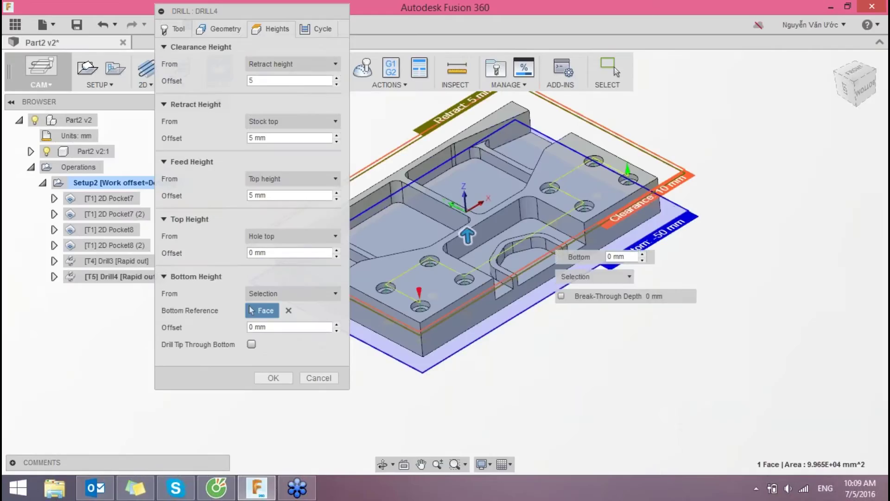
pyautogui.click(279, 326)
pyautogui.write('5')
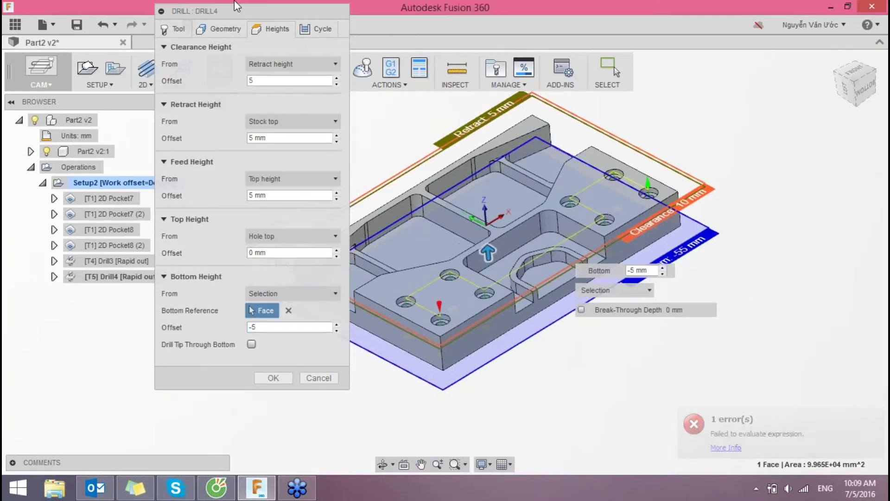
pyautogui.click(314, 29)
pyautogui.click(321, 65)
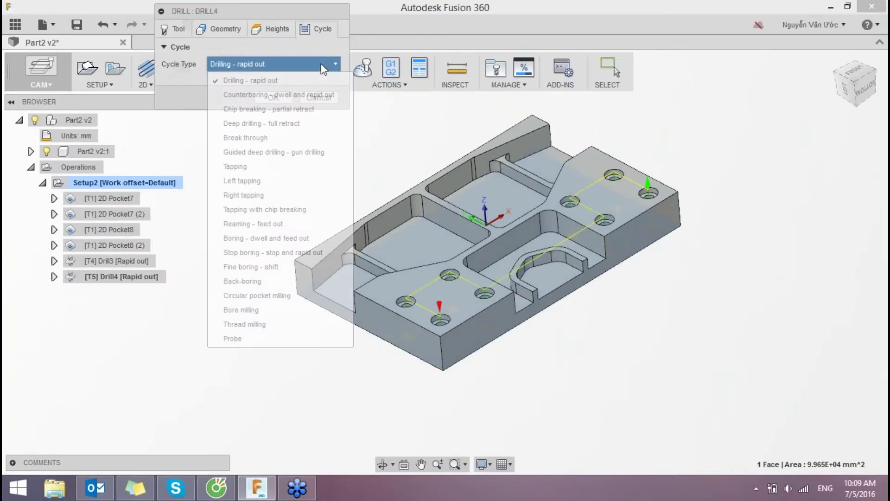
pyautogui.moveTo(262, 123)
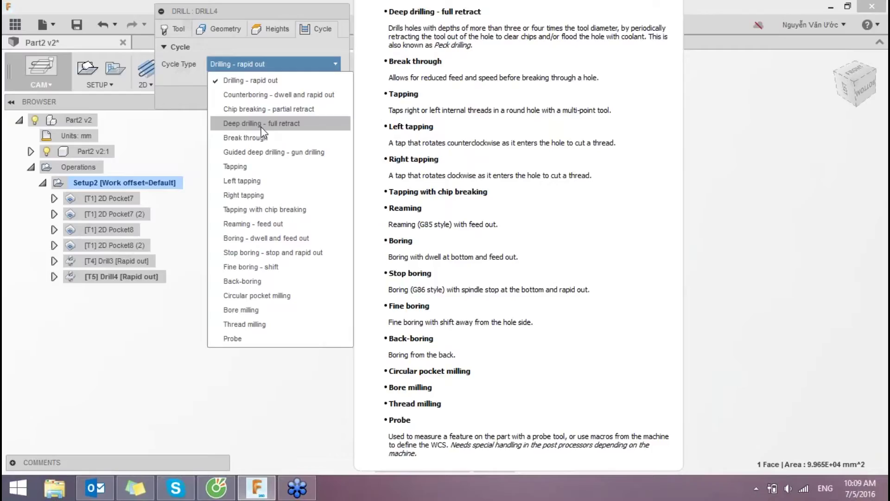
# - Choose the 'Deep drilling - full retract' cycle and create Drill4
pyautogui.click(263, 133)
pyautogui.write('3')
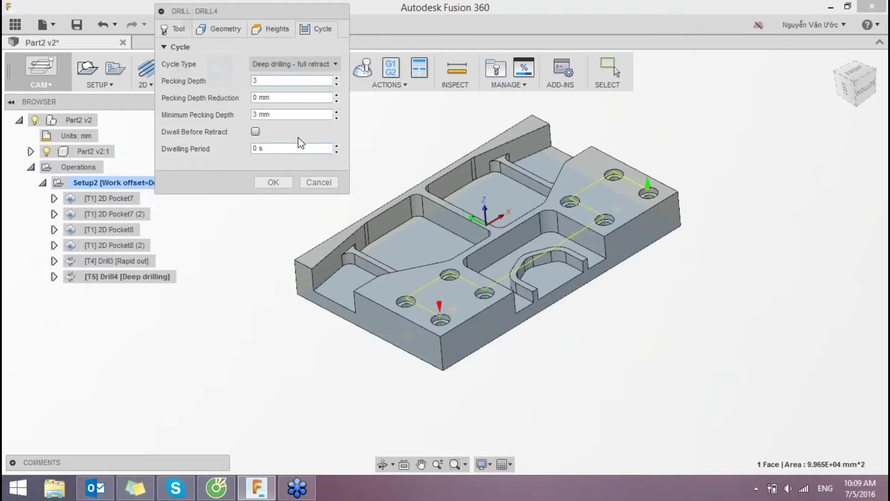
pyautogui.click(273, 184)
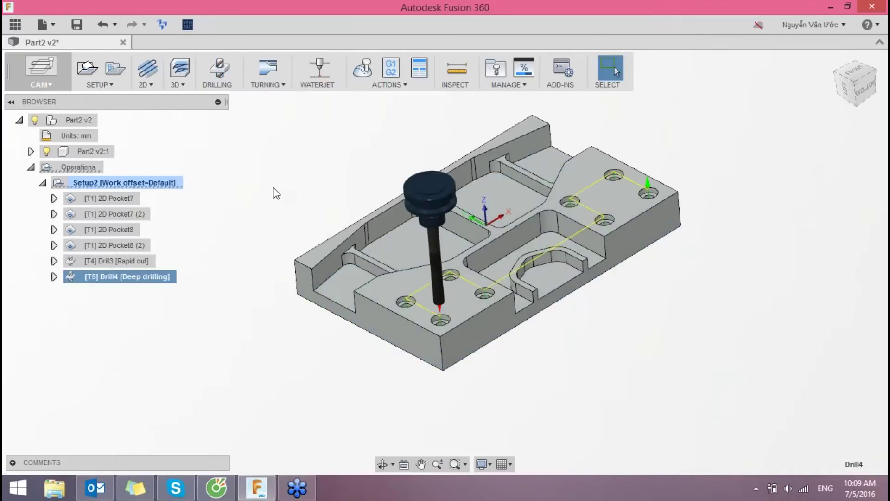
# - Clear the Drill4 selection and launch Simulate for Setup2
pyautogui.scroll(-1, 297, 216)
pyautogui.moveTo(340, 194); pyautogui.dragTo(350, 219, button='middle')
pyautogui.click(349, 218)
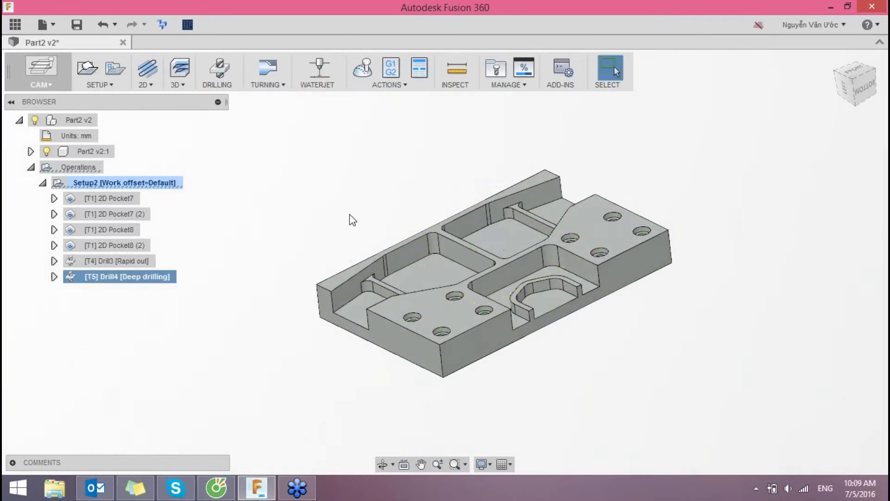
pyautogui.rightClick(137, 192)
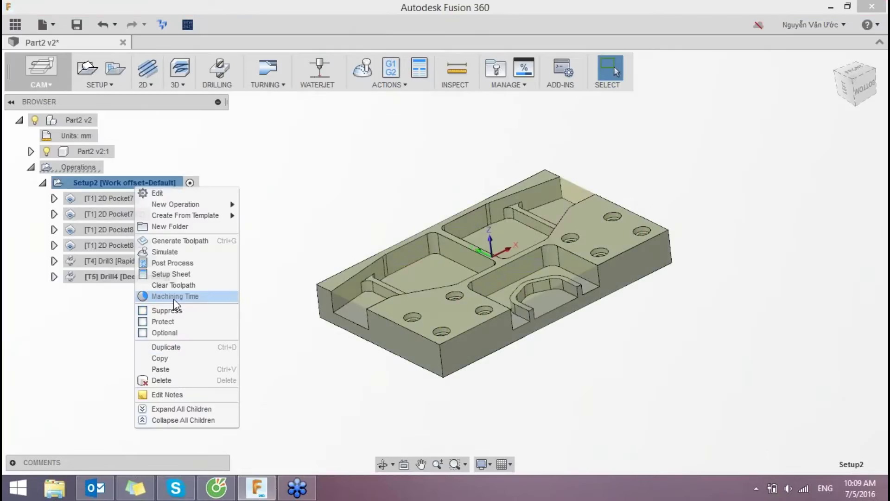
pyautogui.click(178, 254)
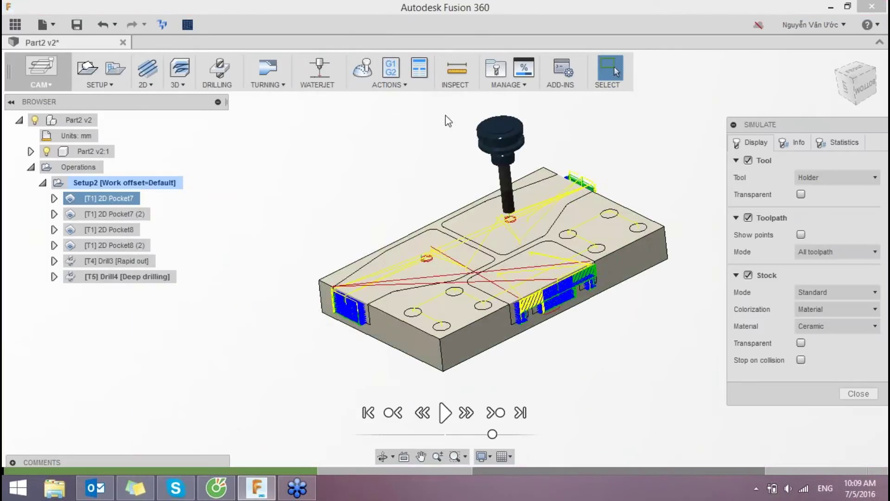
pyautogui.keyDown('shift'); pyautogui.moveTo(344, 182); pyautogui.dragTo(381, 149, button='middle'); pyautogui.keyUp('shift')
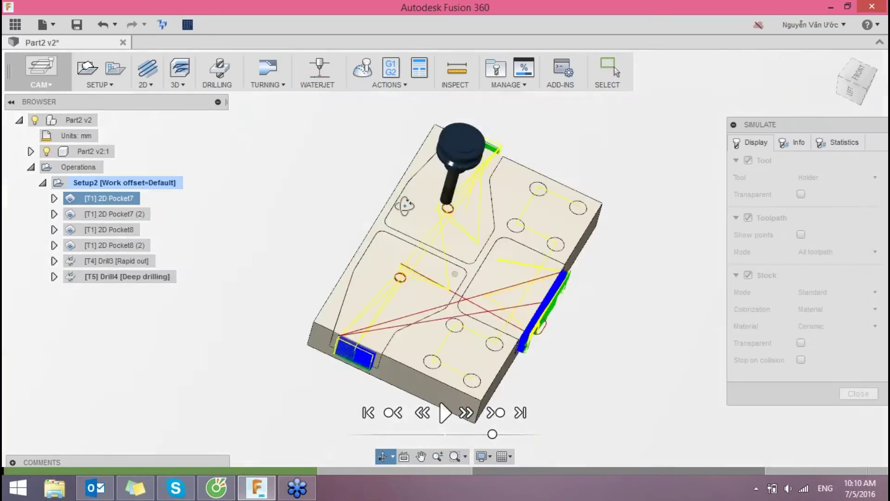
pyautogui.keyDown('shift'); pyautogui.moveTo(381, 149); pyautogui.dragTo(350, 167, button='middle'); pyautogui.keyUp('shift')
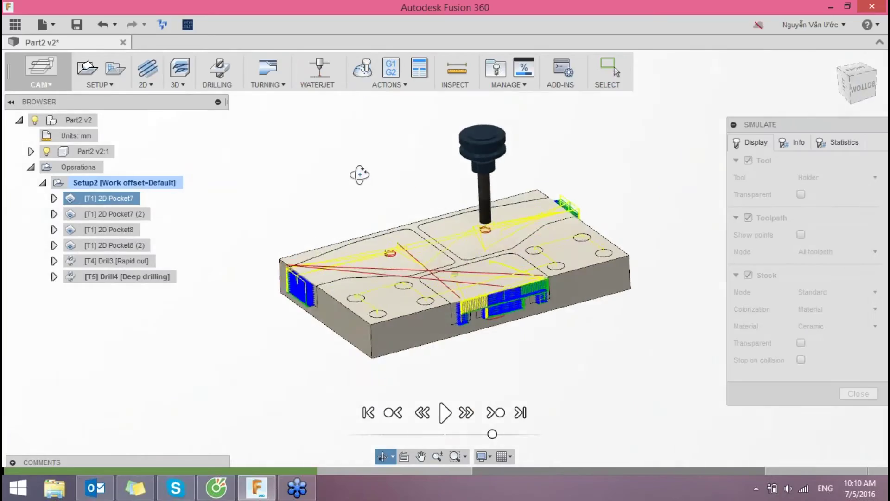
pyautogui.keyDown('shift'); pyautogui.moveTo(611, 340); pyautogui.dragTo(622, 300, button='middle'); pyautogui.keyUp('shift')
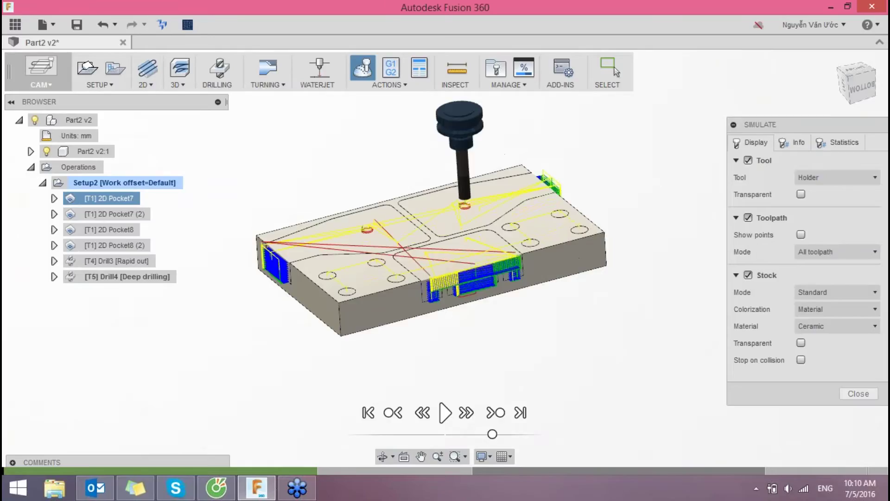
# - Hide the toolpath lines, play the simulation and skip ahead along the cut
pyautogui.click(748, 217)
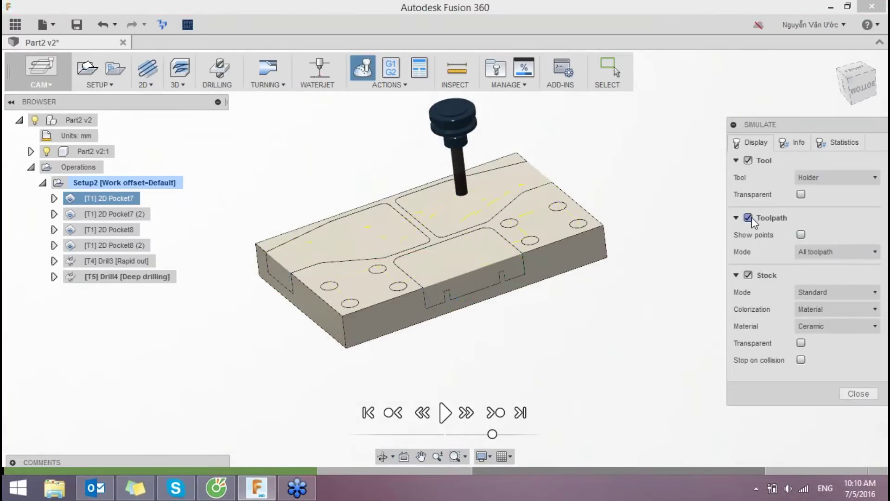
pyautogui.scroll(2, 565, 286)
pyautogui.keyDown('shift'); pyautogui.moveTo(565, 286); pyautogui.dragTo(666, 346, button='middle'); pyautogui.keyUp('shift')
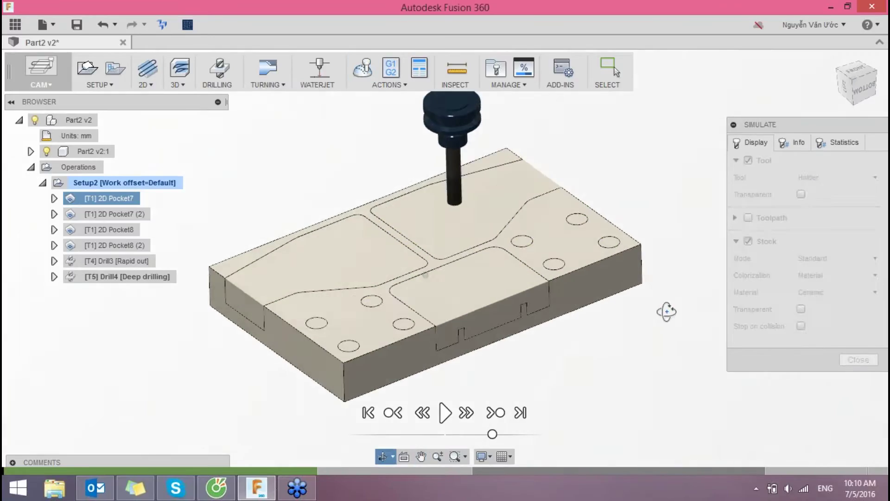
pyautogui.click(446, 416)
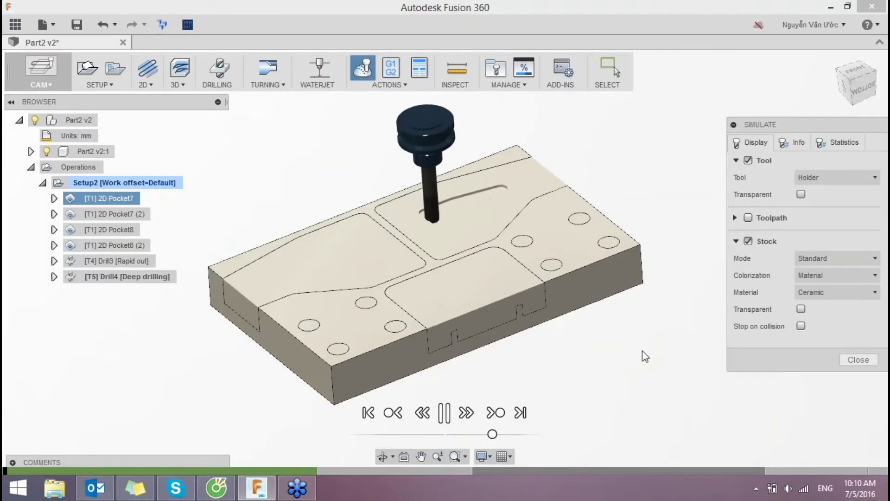
pyautogui.moveTo(521, 434); pyautogui.dragTo(516, 435)
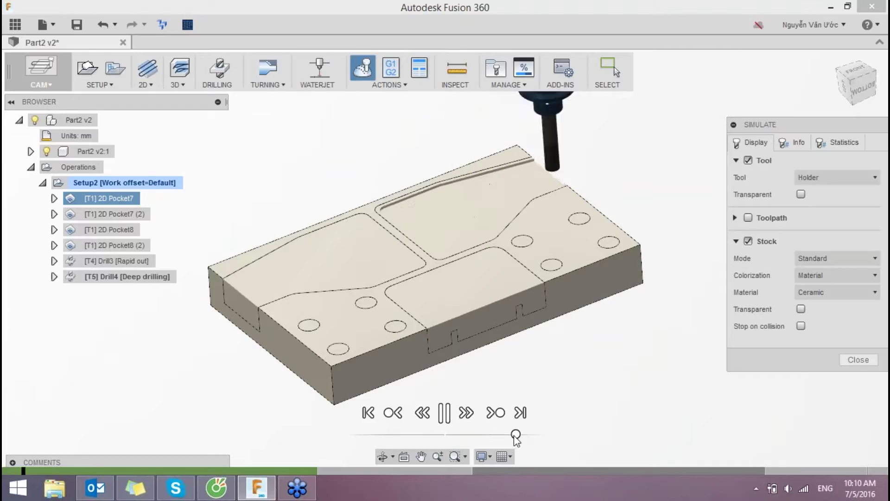
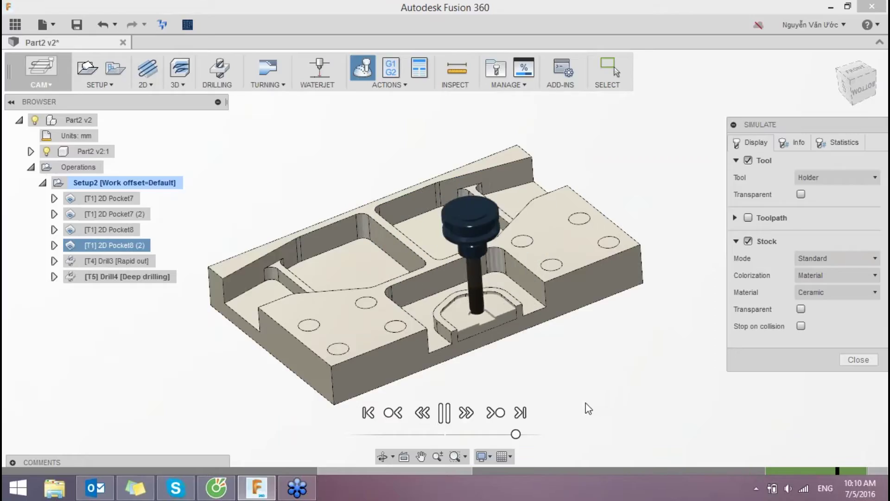
# - Rewind the simulation to the lower pocket cut and zoom in to inspect it
pyautogui.moveTo(515, 434)
pyautogui.mouseDown()
pyautogui.moveTo(461, 435)
pyautogui.moveTo(473, 435)
pyautogui.mouseUp()
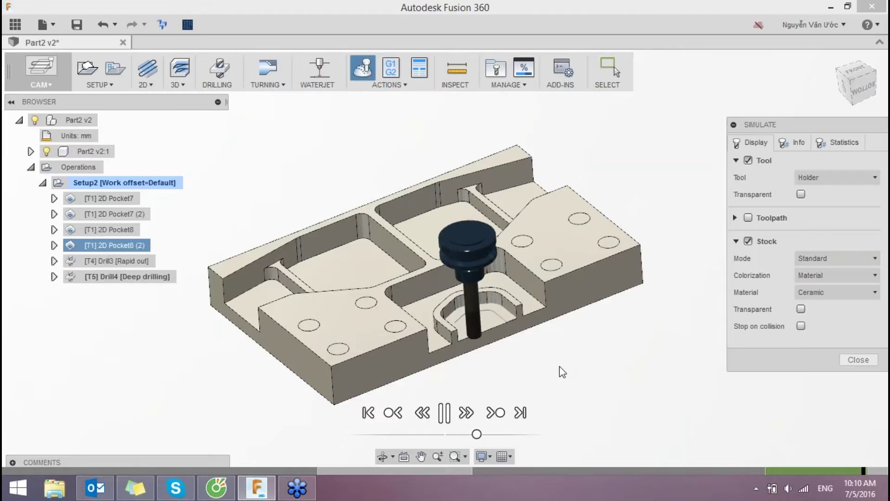
pyautogui.scroll(1, 562, 372)
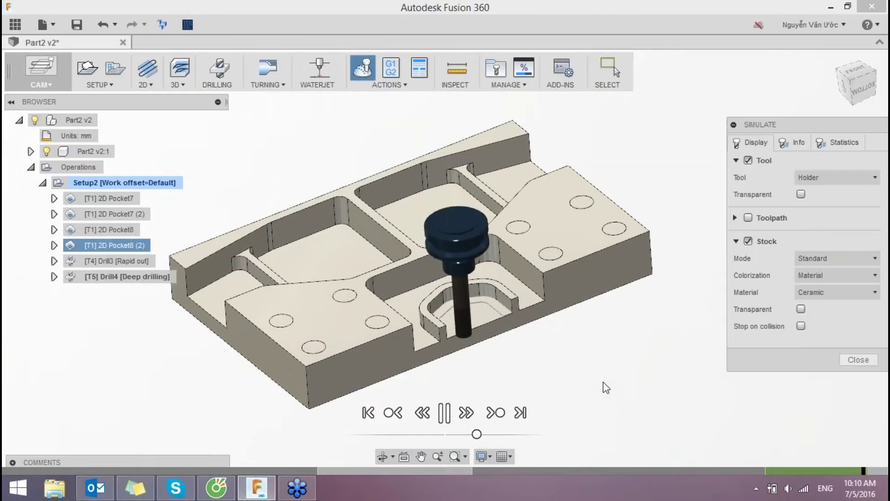
pyautogui.scroll(2, 524, 377)
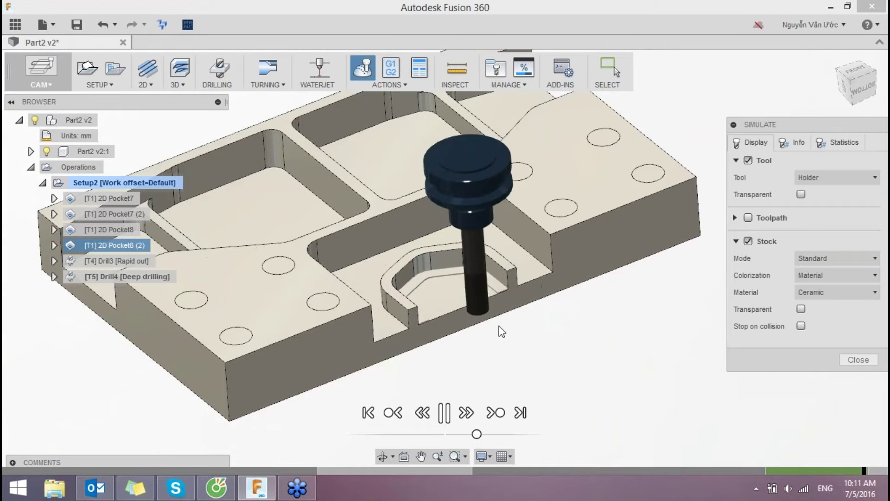
pyautogui.scroll(4, 460, 291)
pyautogui.scroll(2, 460, 291)
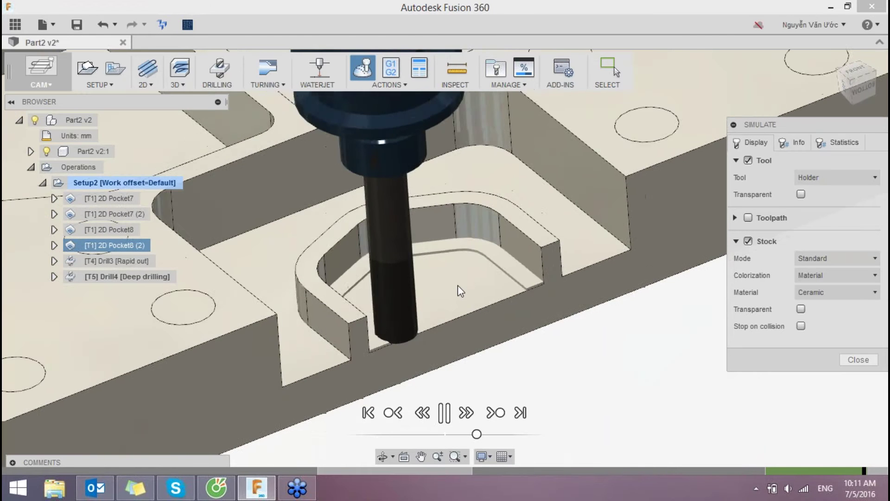
pyautogui.scroll(-2, 461, 291)
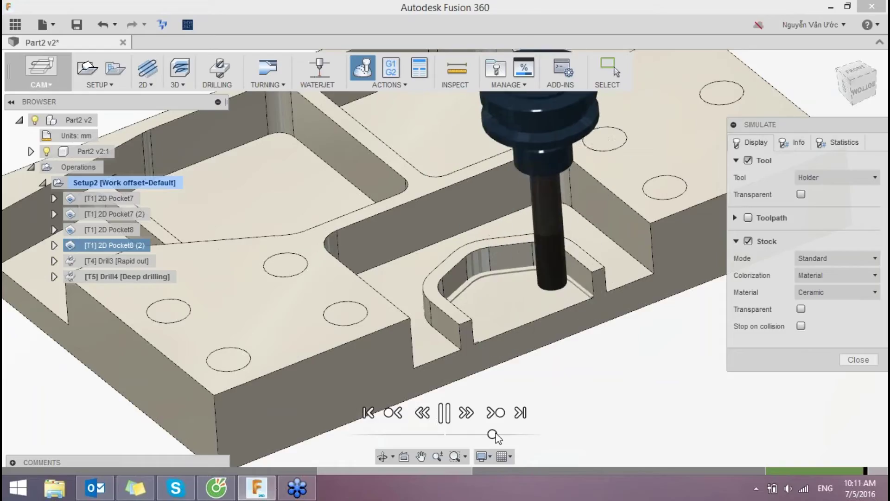
# - Advance the simulation through the drilled holes, orbit to check them, and close it
pyautogui.moveTo(494, 436); pyautogui.dragTo(486, 437)
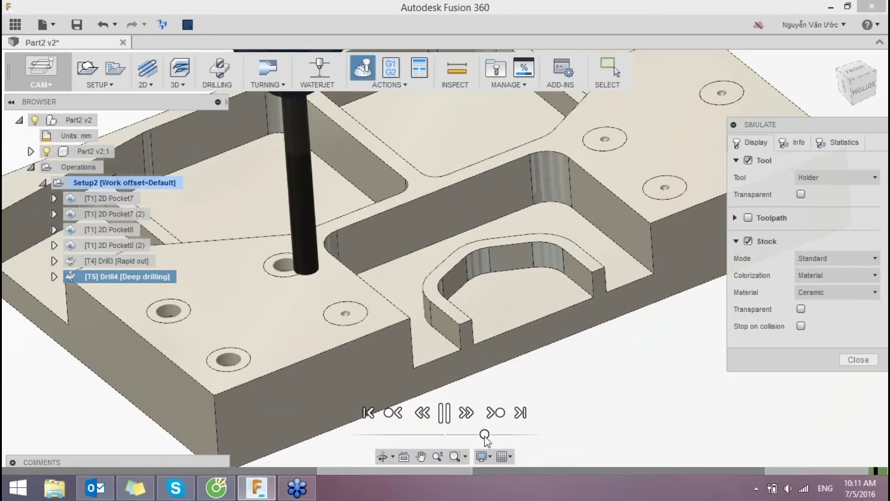
pyautogui.scroll(-1, 464, 311)
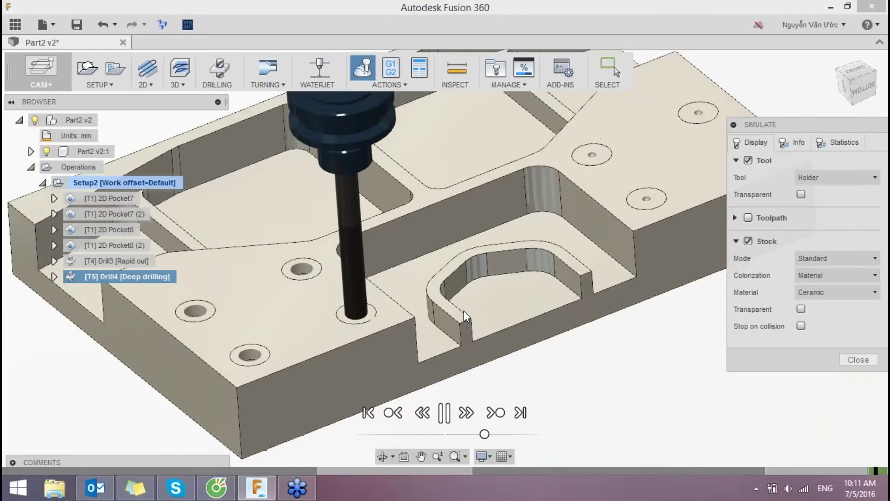
pyautogui.scroll(-1, 474, 324)
pyautogui.scroll(-2, 474, 324)
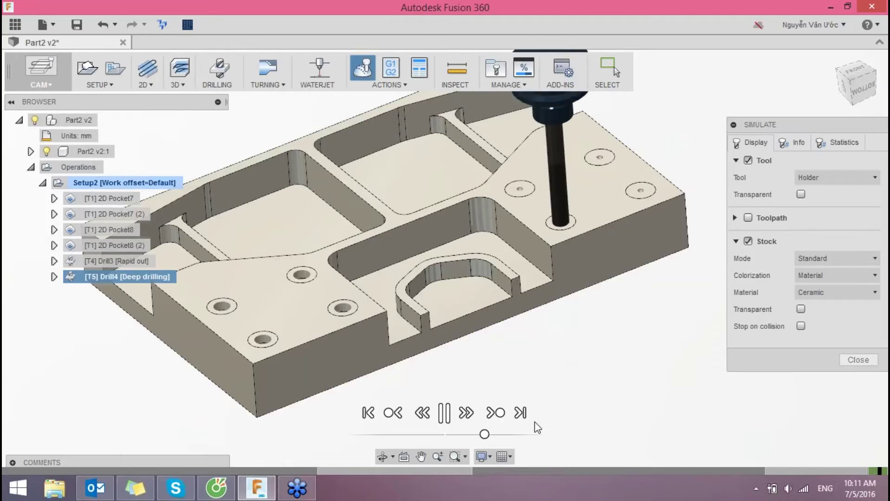
pyautogui.moveTo(489, 435); pyautogui.dragTo(516, 435)
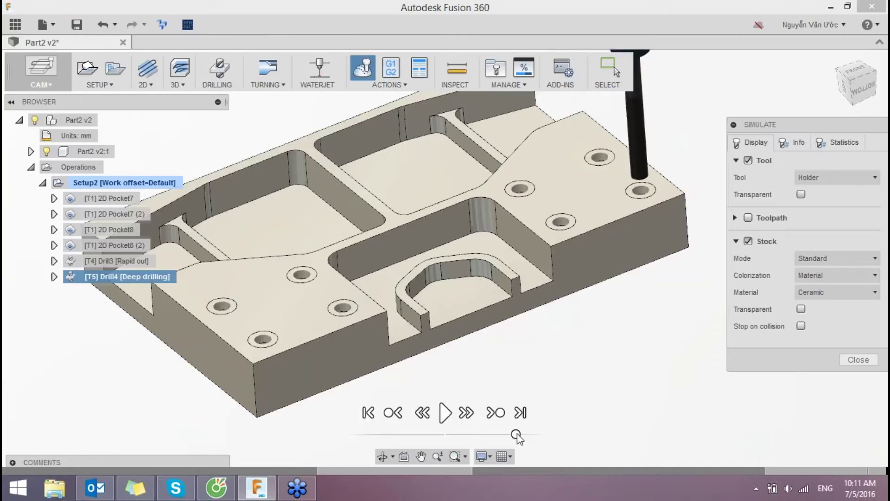
pyautogui.scroll(-2, 281, 278)
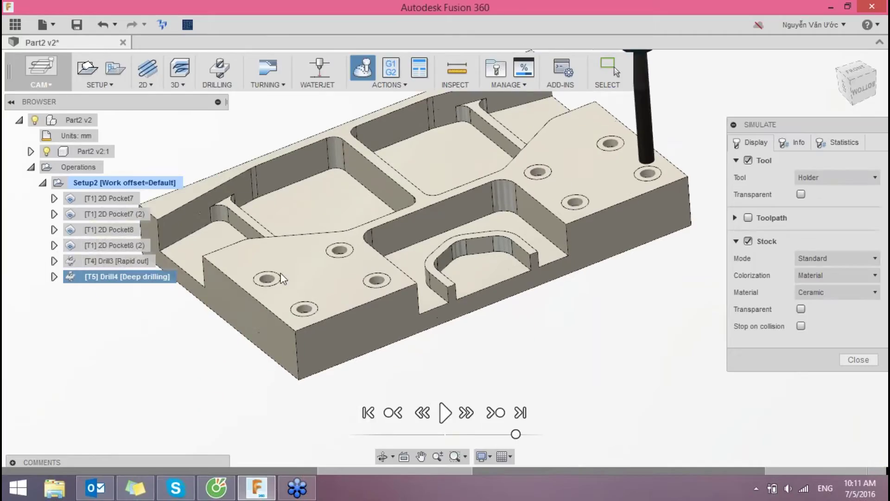
pyautogui.keyDown('shift'); pyautogui.moveTo(319, 297); pyautogui.dragTo(392, 280, button='middle'); pyautogui.keyUp('shift')
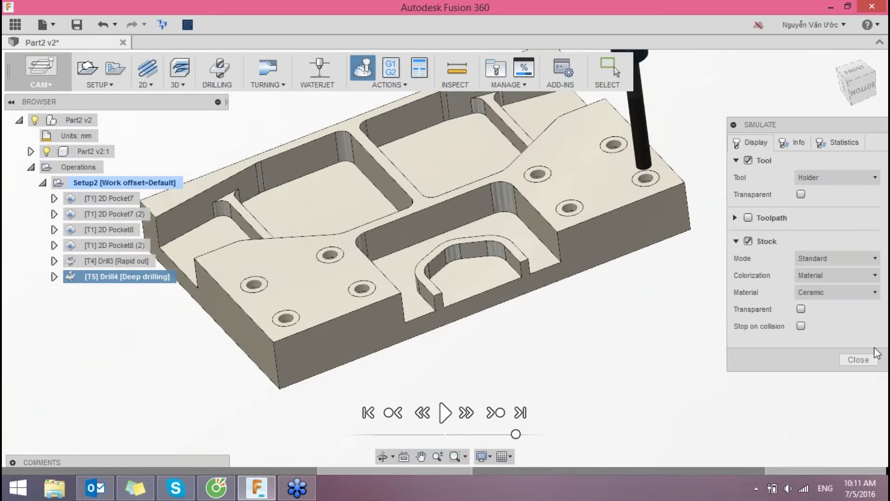
pyautogui.click(877, 362)
# - Start a new 2D Pocket operation from the 2D milling menu
pyautogui.scroll(2, 419, 289)
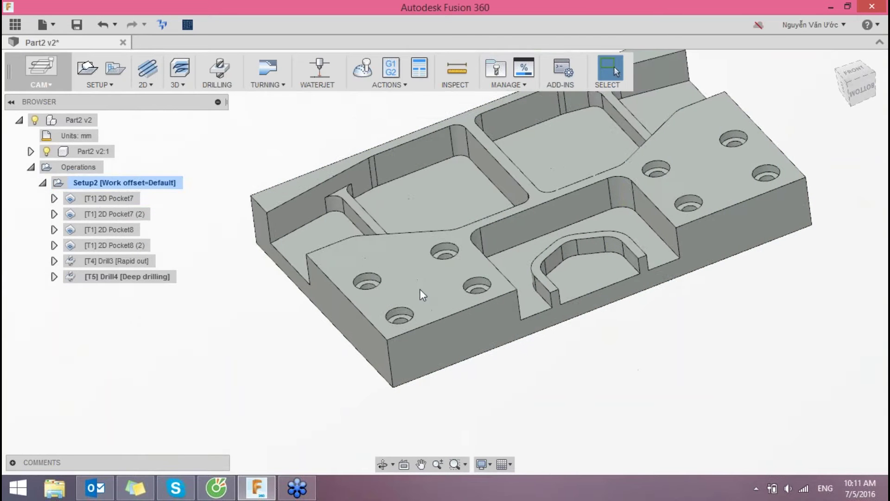
pyautogui.scroll(2, 419, 289)
pyautogui.moveTo(419, 288); pyautogui.dragTo(387, 288, button='middle')
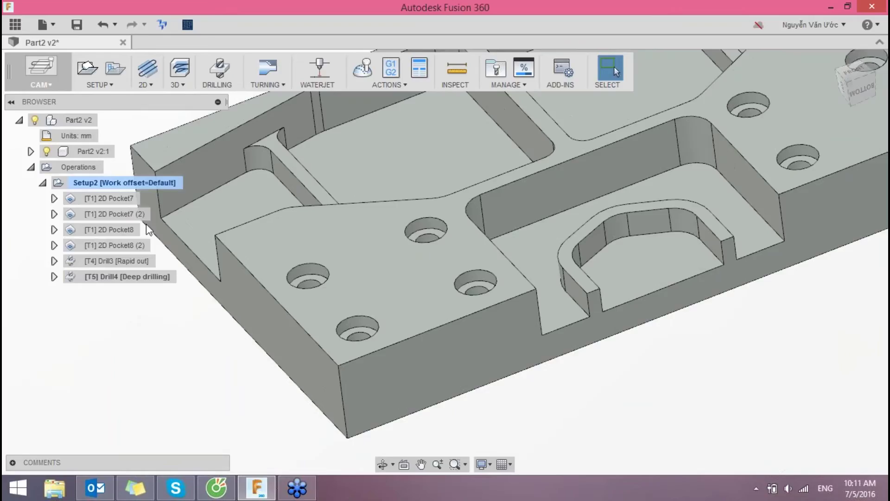
pyautogui.click(147, 85)
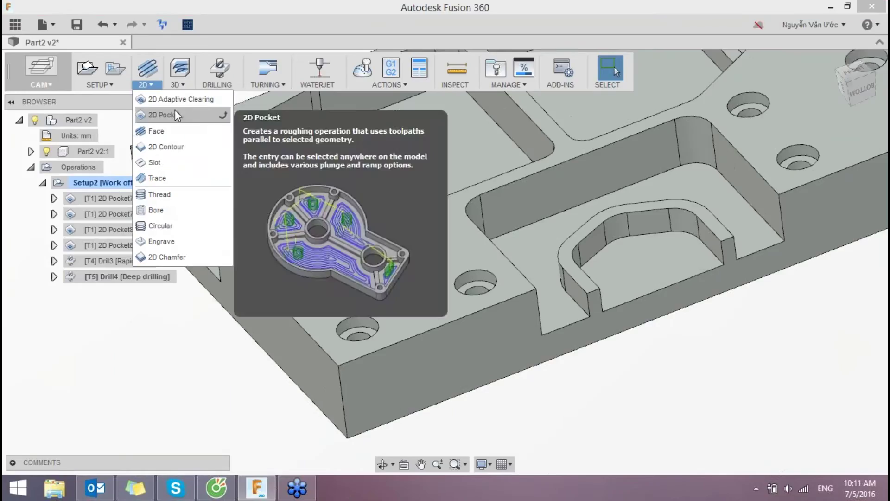
pyautogui.click(176, 114)
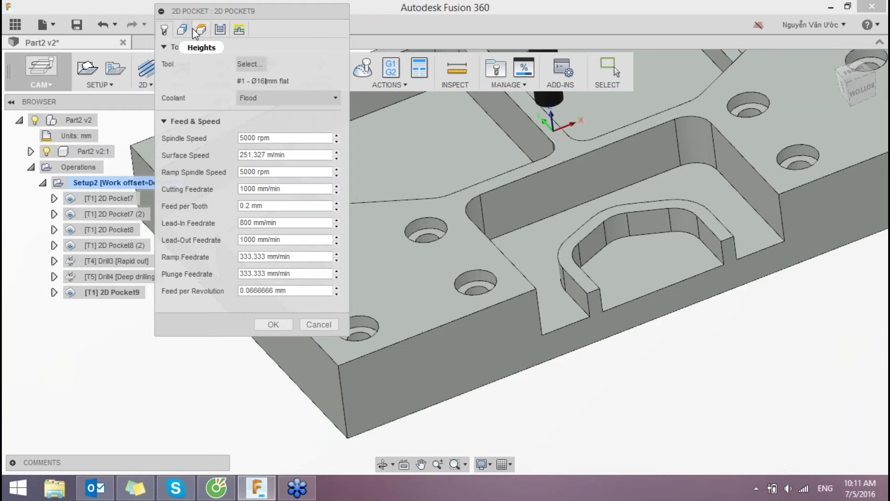
pyautogui.click(186, 30)
pyautogui.click(171, 35)
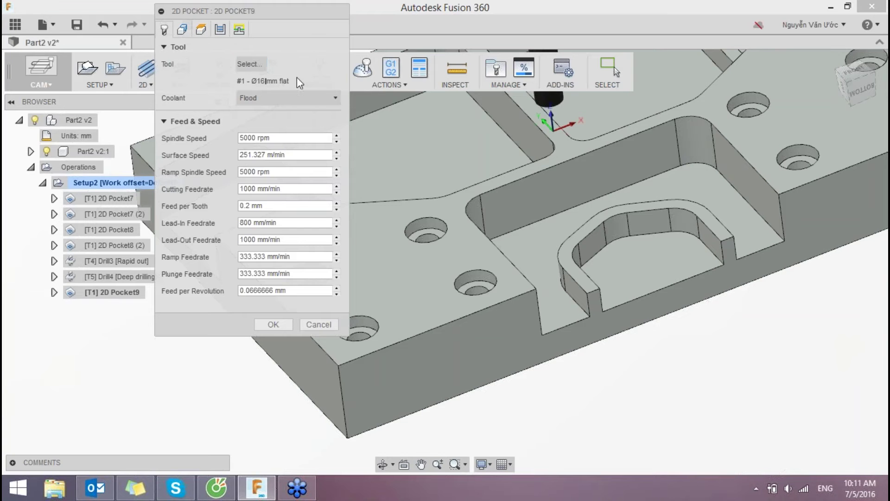
# - Choose tool #6 Ø8 mm flat end mill from the Part2 v2 library
pyautogui.click(260, 65)
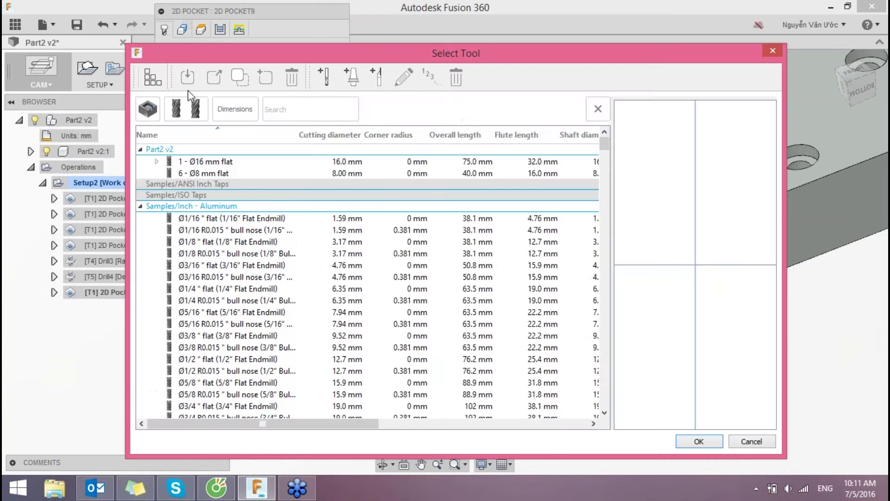
pyautogui.click(161, 86)
pyautogui.click(201, 144)
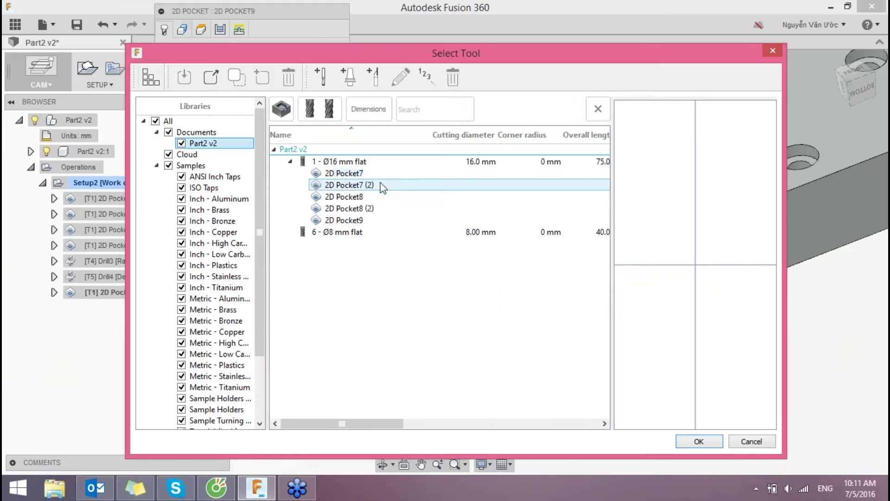
pyautogui.click(347, 236)
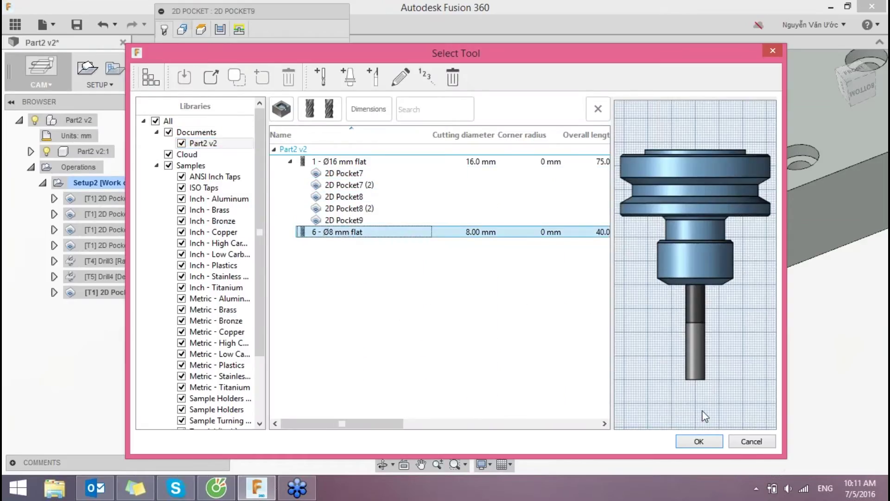
pyautogui.doubleClick(334, 233)
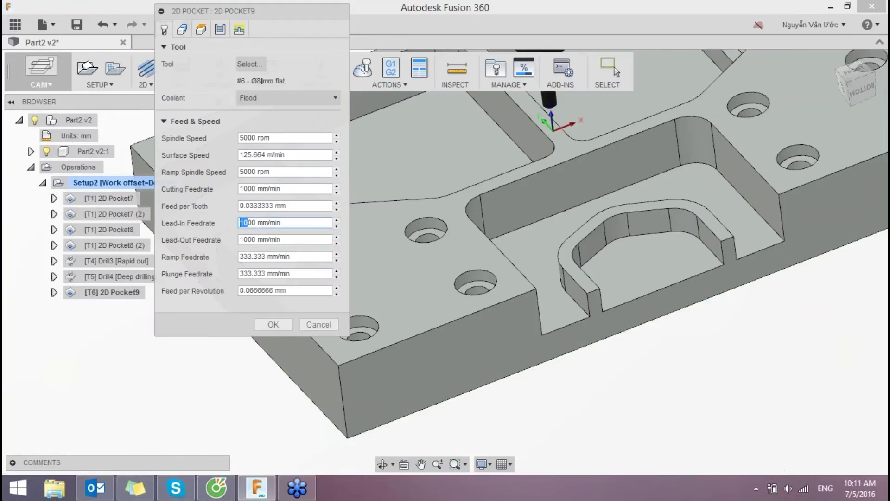
# - Pick all eight counterbore hole edges as the 2D Pocket9 selections (8 chains)
pyautogui.click(182, 30)
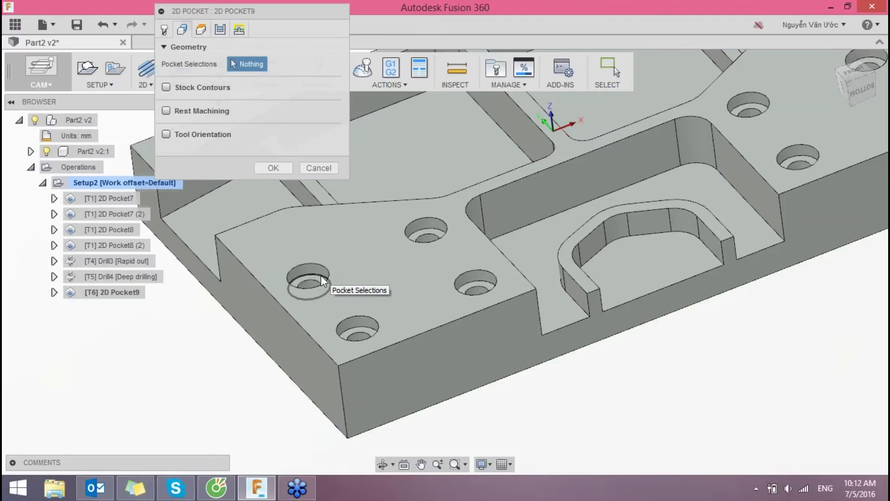
pyautogui.click(321, 275)
pyautogui.click(475, 285)
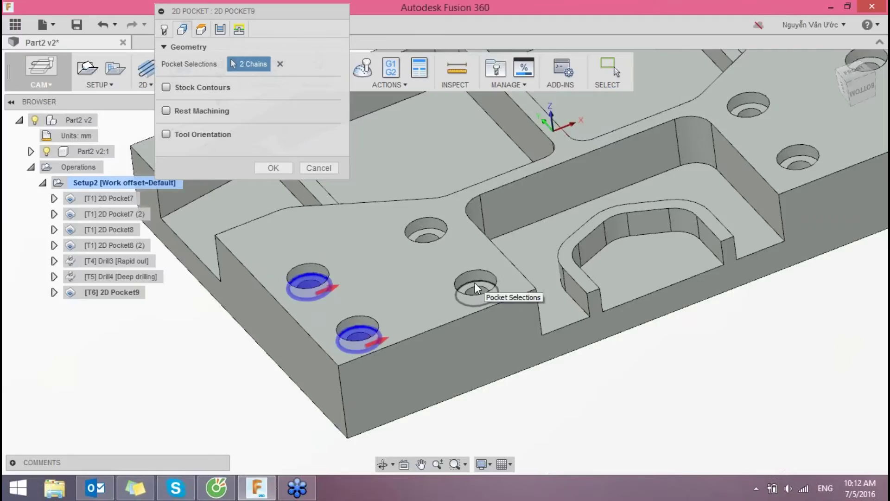
pyautogui.click(440, 232)
pyautogui.moveTo(529, 244); pyautogui.dragTo(270, 333, button='middle')
pyautogui.click(491, 199)
pyautogui.click(621, 148)
pyautogui.click(661, 196)
pyautogui.click(540, 242)
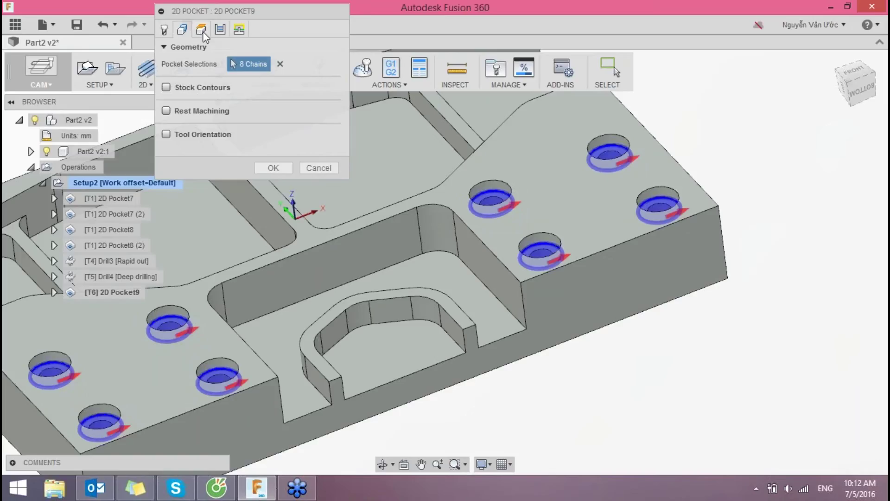
pyautogui.click(202, 30)
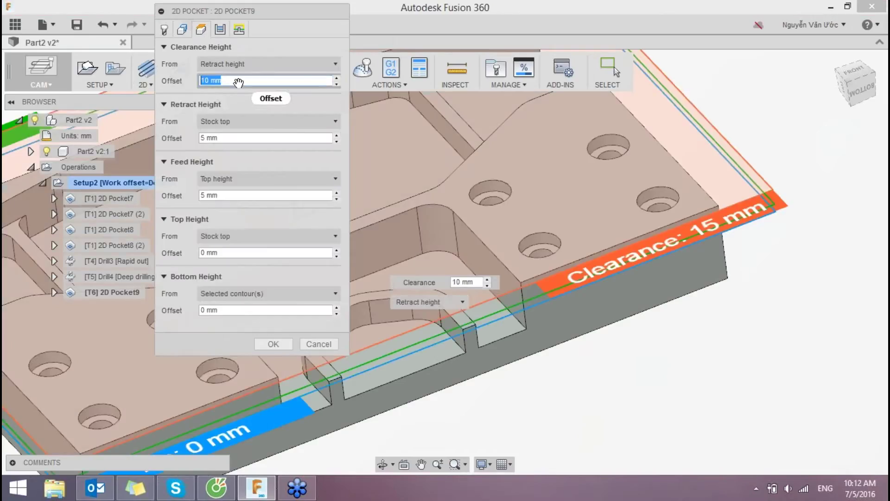
# - Enable finishing passes and multiple depths with stepdown 2, stepover 1.5, finishing stepdowns 0.2
pyautogui.click(220, 29)
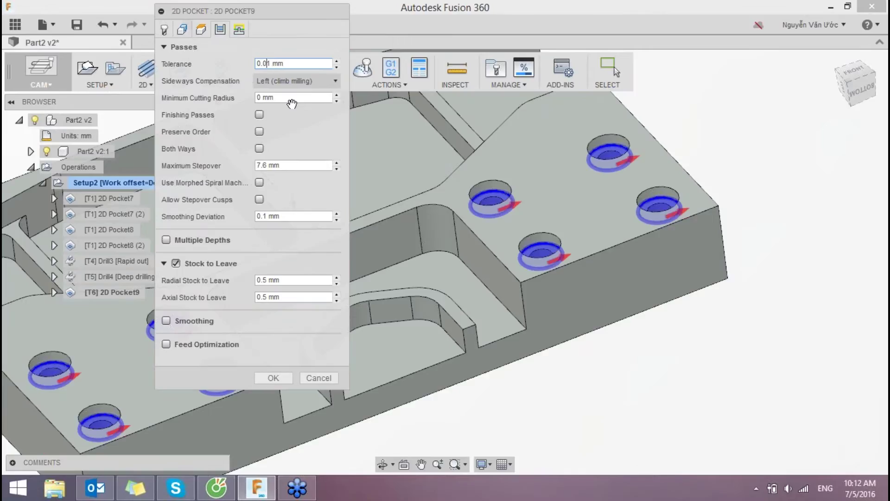
pyautogui.click(258, 115)
pyautogui.write('0.2')
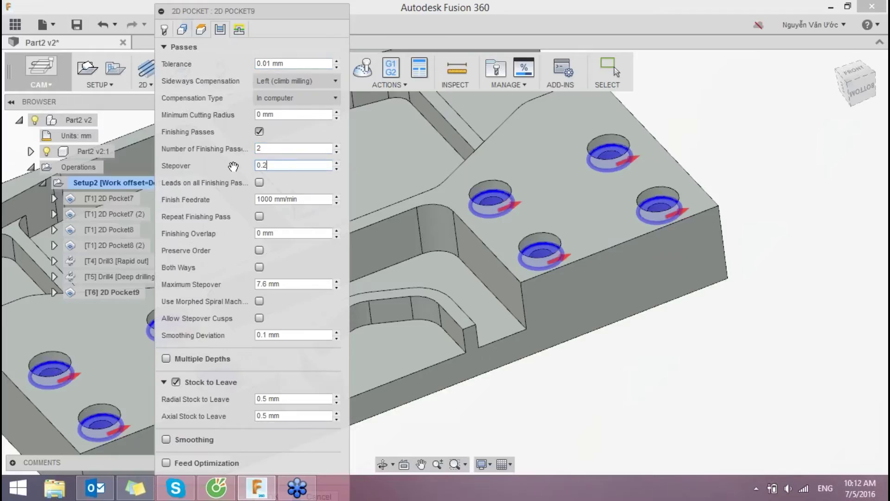
pyautogui.click(166, 358)
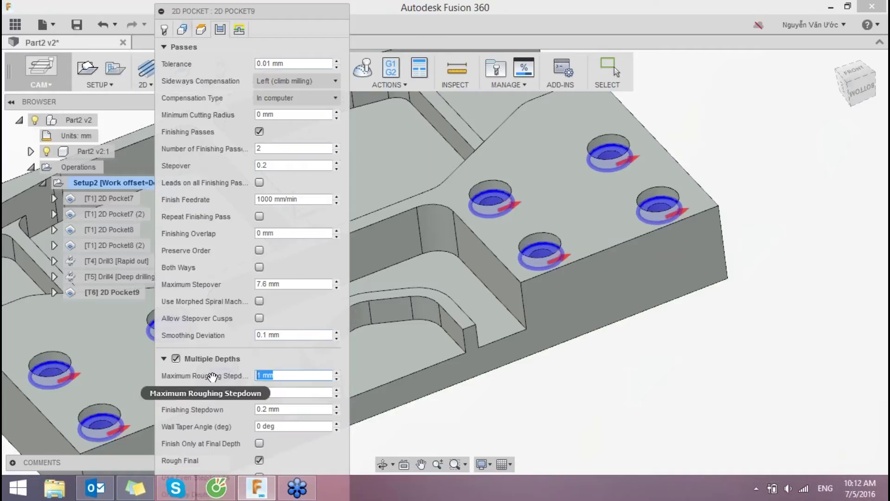
pyautogui.write('2')
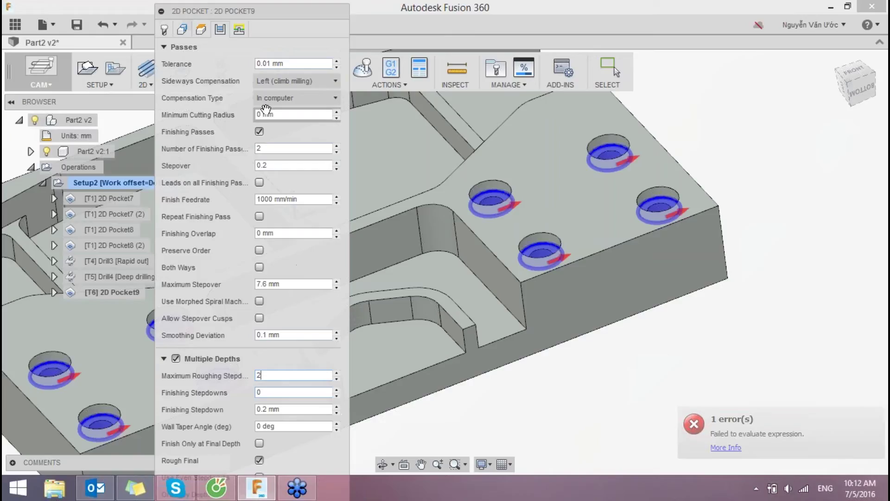
pyautogui.moveTo(266, 285); pyautogui.dragTo(213, 286)
pyautogui.write('1.5')
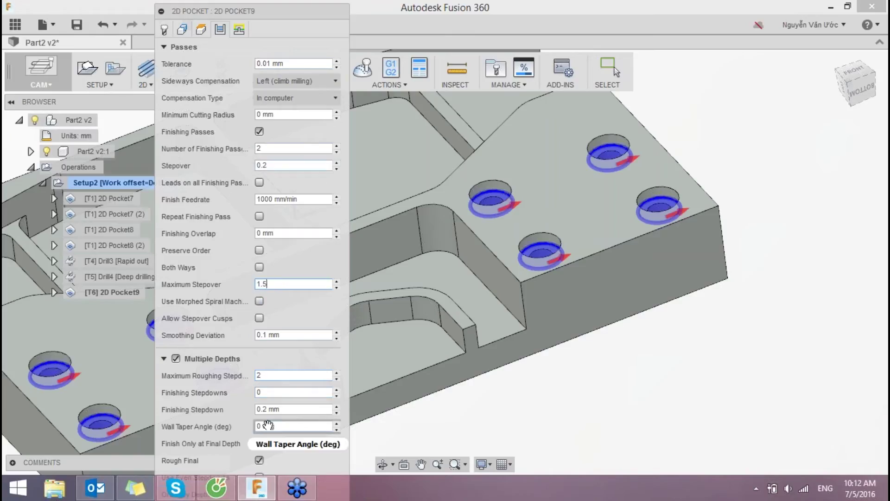
pyautogui.moveTo(278, 393); pyautogui.dragTo(227, 395)
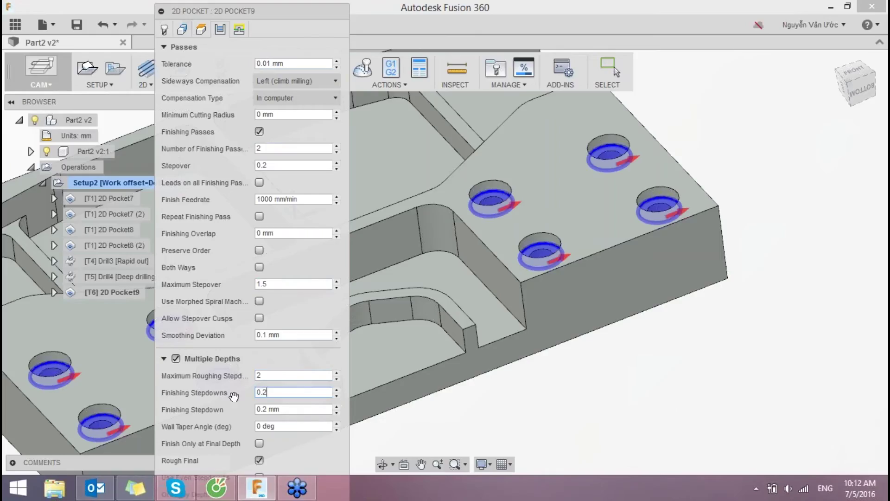
# - Set the linking ramp type to Plunge and generate the 2D Pocket9 toolpath
pyautogui.click(239, 29)
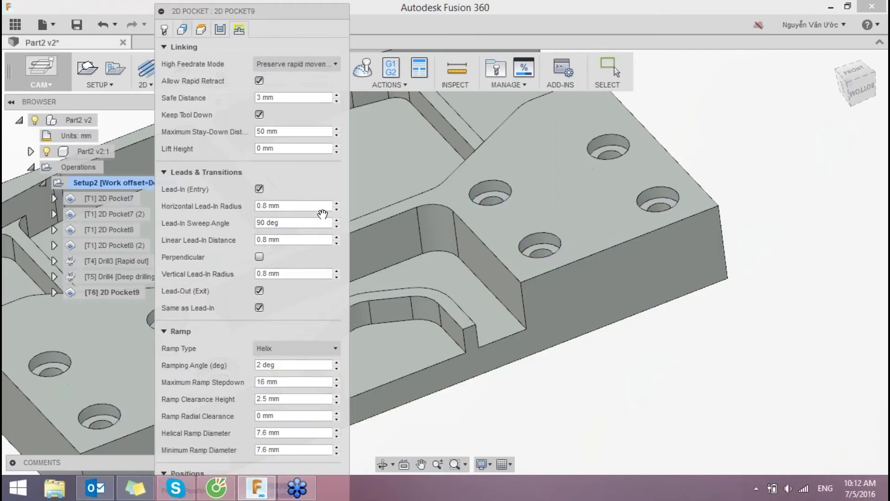
pyautogui.click(295, 352)
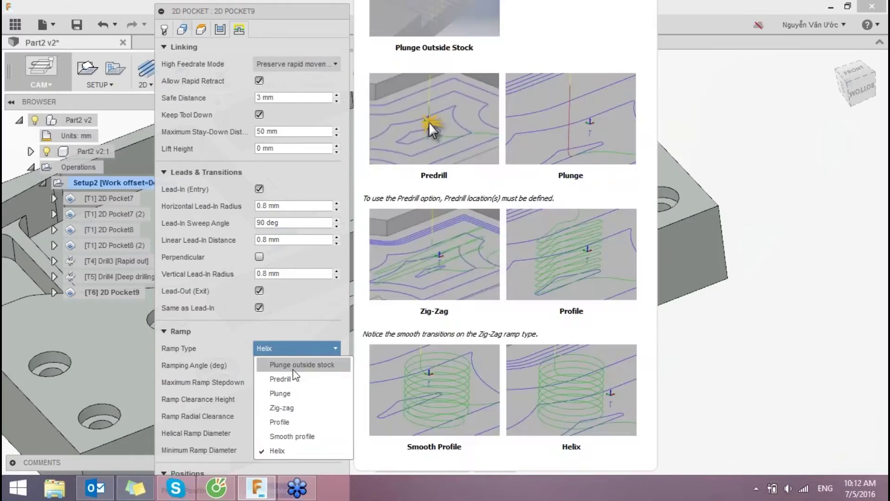
pyautogui.press('Escape')
pyautogui.press('Up')
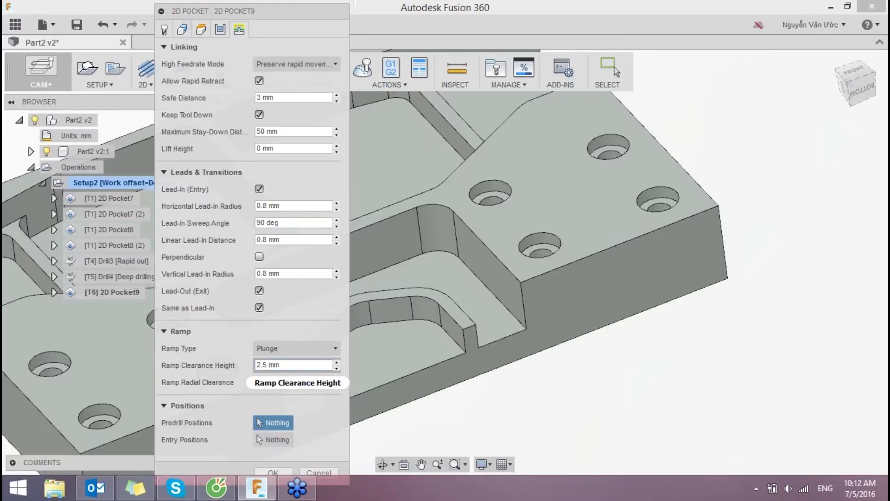
pyautogui.click(166, 29)
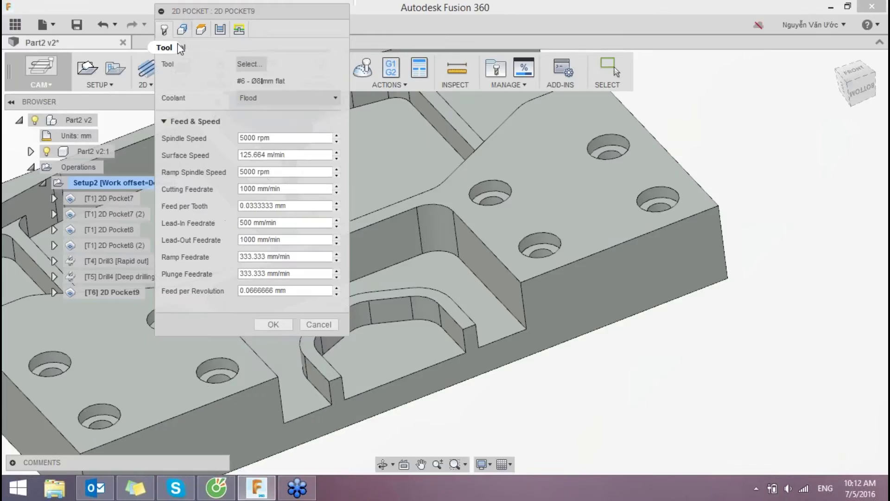
pyautogui.click(284, 325)
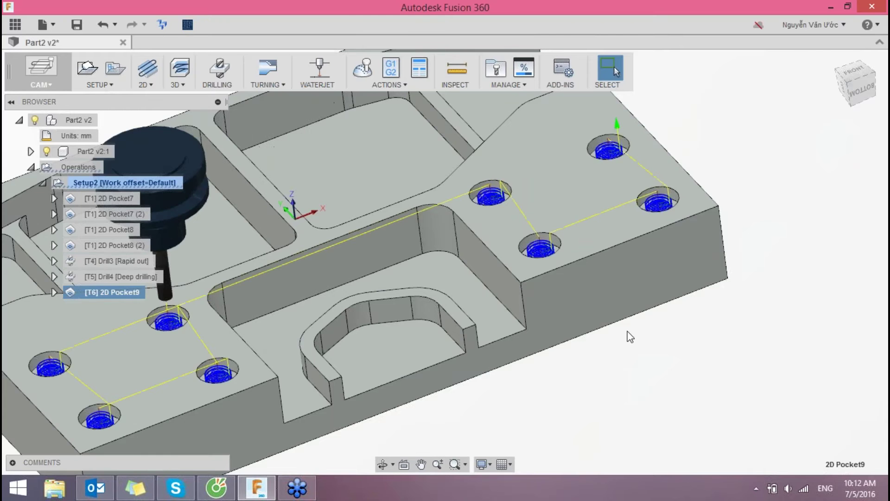
# - Zoom out to check the 2D Pocket9 toolpath, then simulate all Setup2 operations
pyautogui.scroll(-2, 630, 337)
pyautogui.moveTo(628, 334)
pyautogui.keyDown('shift'); pyautogui.mouseDown(button='middle')
pyautogui.moveTo(606, 348)
pyautogui.moveTo(641, 317)
pyautogui.moveTo(625, 317)
pyautogui.moveTo(668, 307)
pyautogui.moveTo(628, 308)
pyautogui.moveTo(770, 250)
pyautogui.mouseUp(button='middle'); pyautogui.keyUp('shift')
pyautogui.rightClick(140, 183)
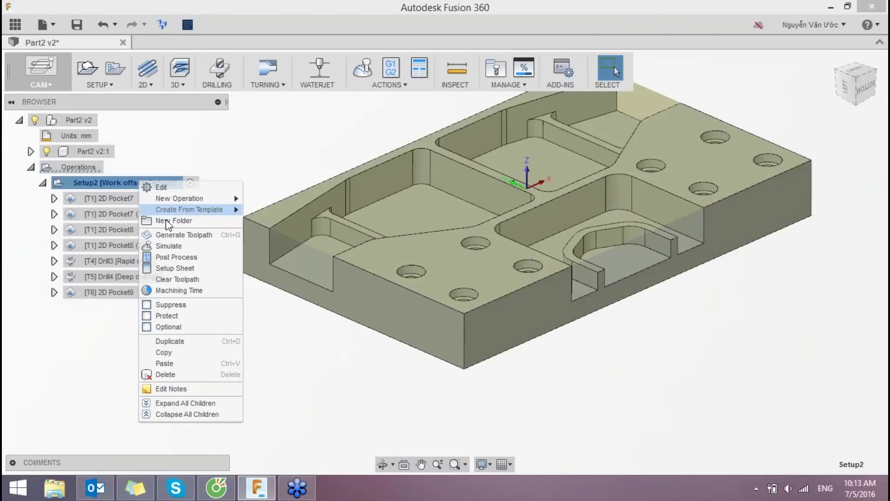
pyautogui.click(168, 245)
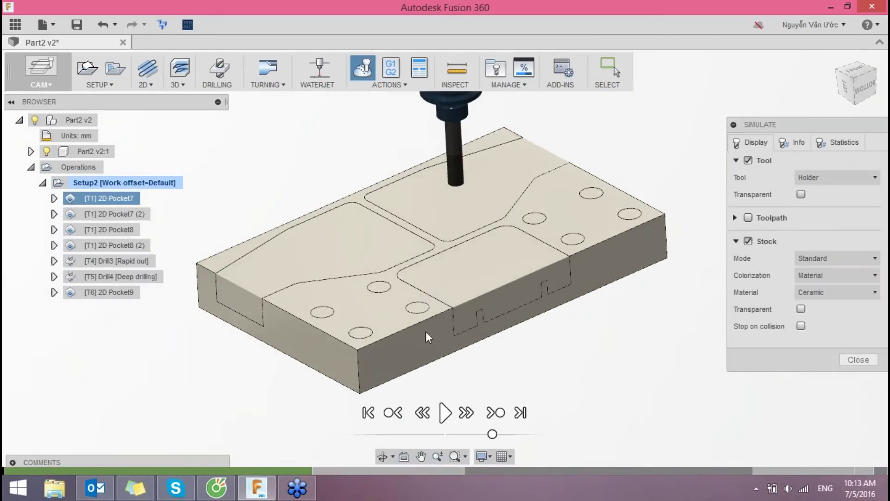
# - Play the simulation and step between operations to reach the counterbored holes
pyautogui.click(445, 413)
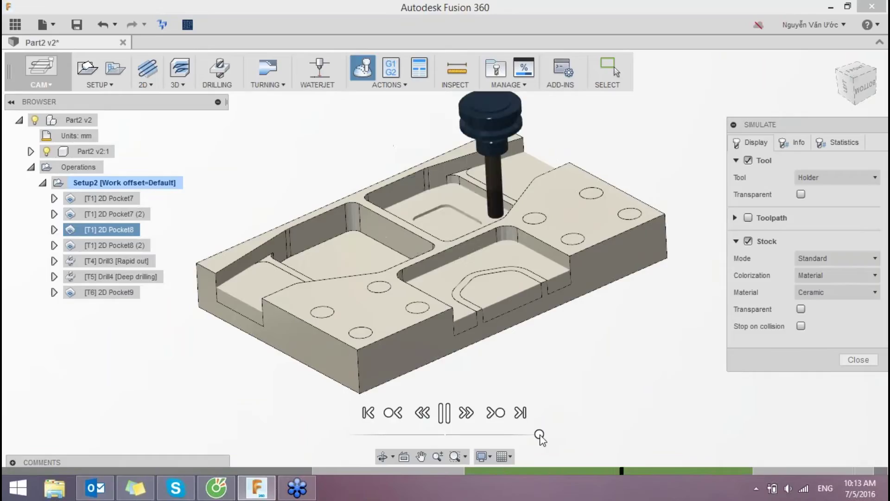
pyautogui.moveTo(540, 435); pyautogui.dragTo(500, 436)
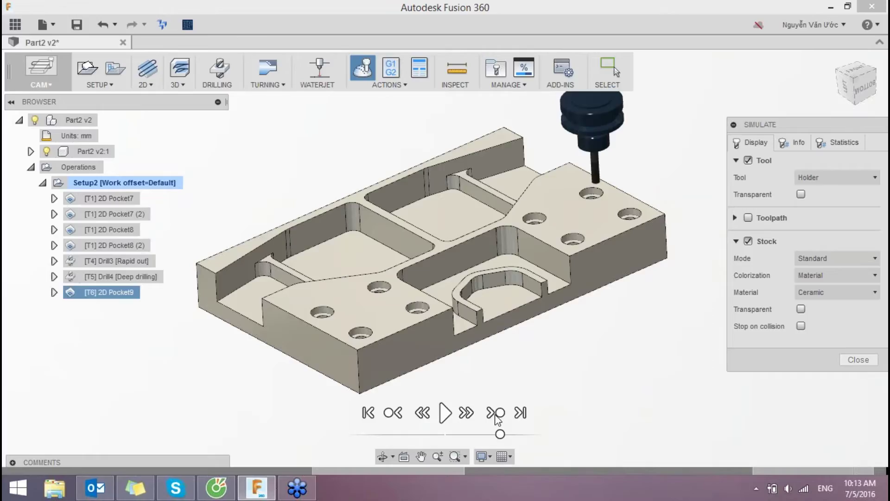
pyautogui.click(392, 414)
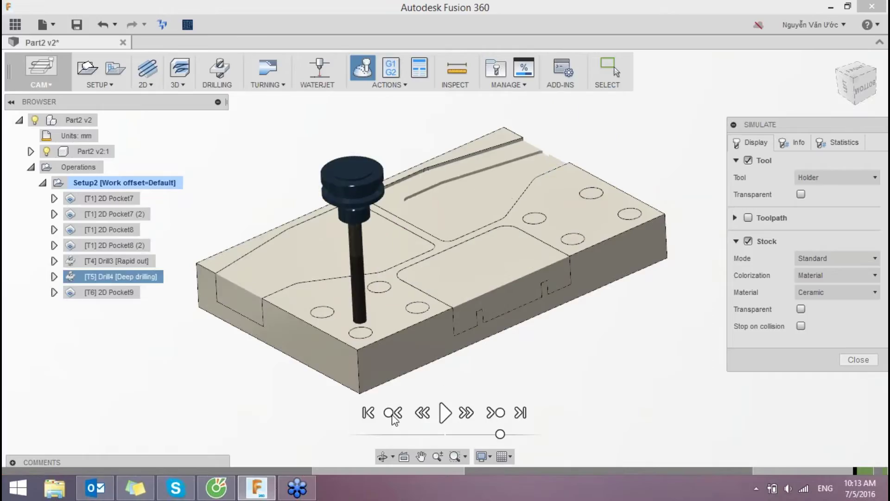
pyautogui.click(495, 414)
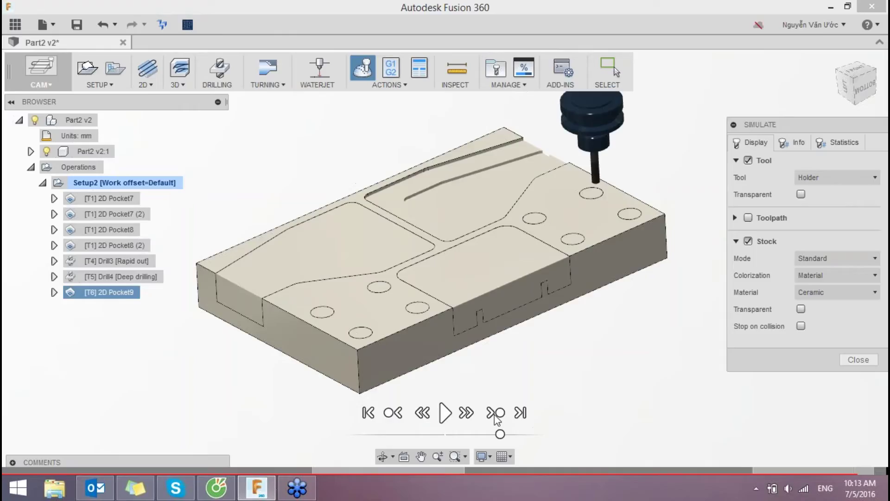
pyautogui.click(392, 414)
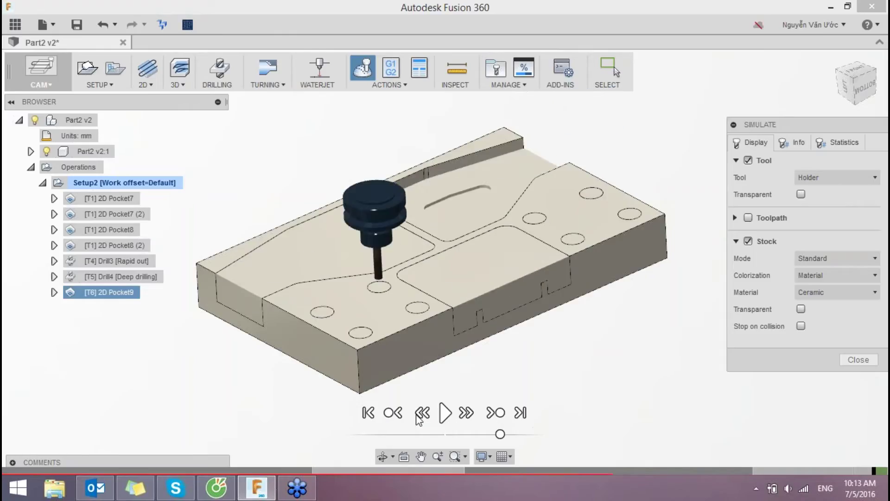
pyautogui.click(467, 417)
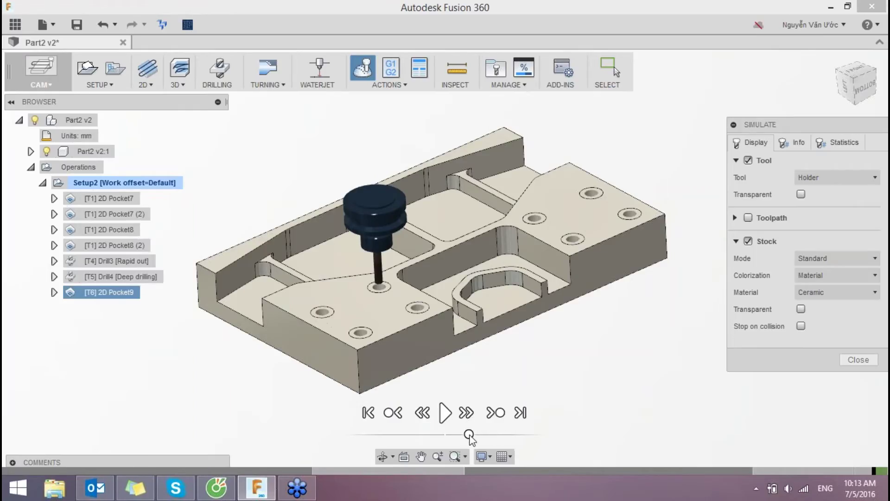
pyautogui.click(446, 415)
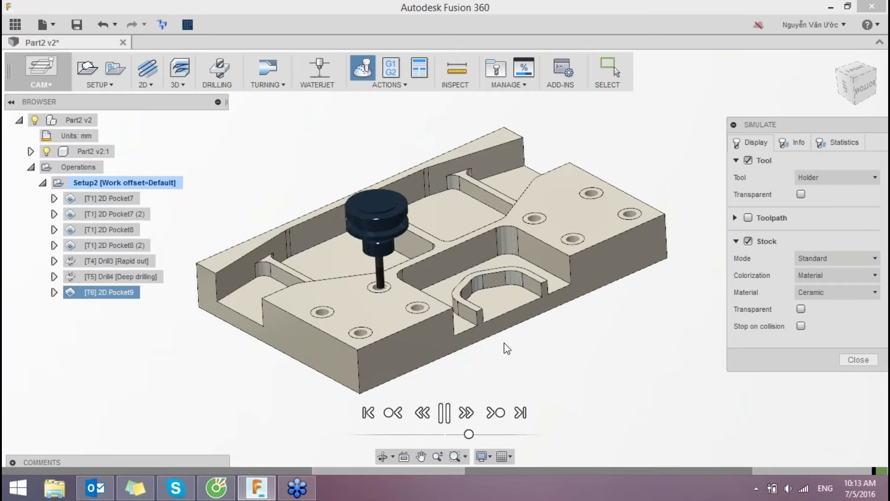
# - Zoom and pan onto a counterbore being cut, then close the simulation
pyautogui.scroll(3, 404, 305)
pyautogui.scroll(2, 405, 305)
pyautogui.scroll(2, 404, 306)
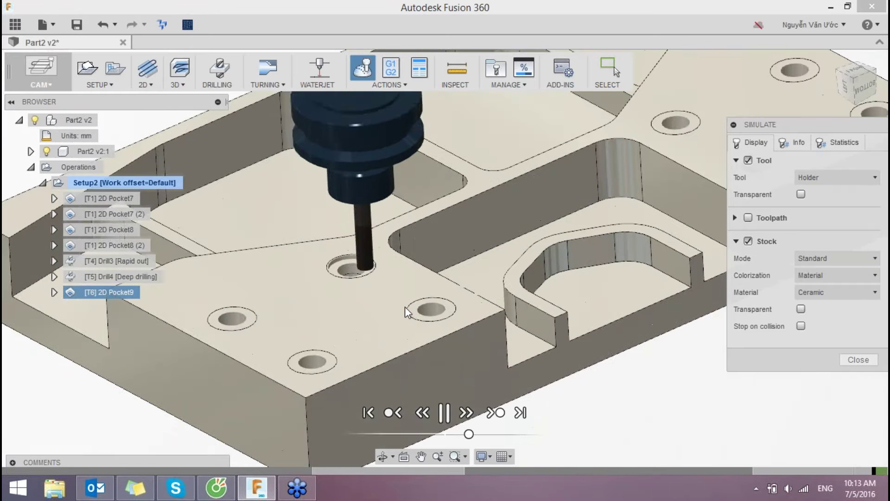
pyautogui.scroll(3, 353, 274)
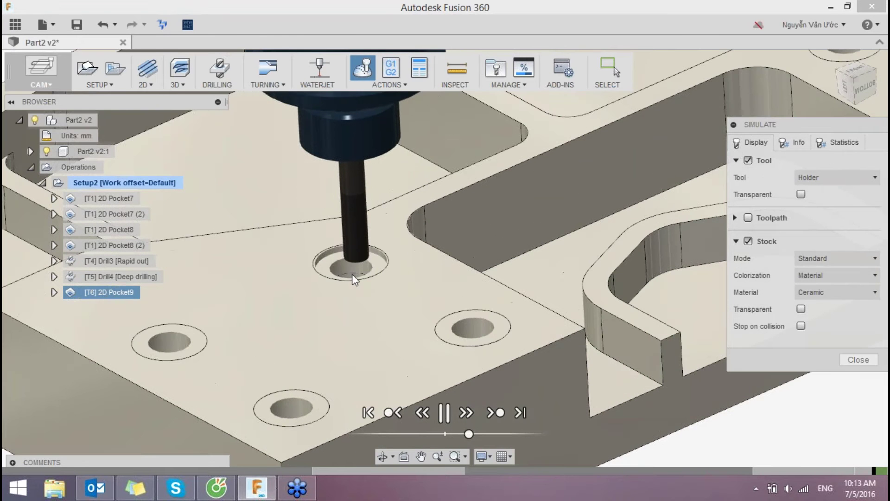
pyautogui.moveTo(367, 326); pyautogui.dragTo(456, 271, button='middle')
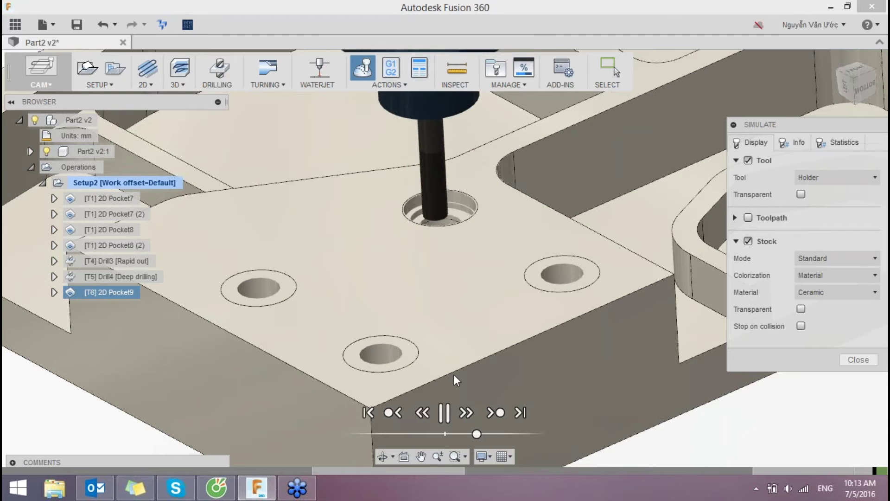
pyautogui.click(858, 360)
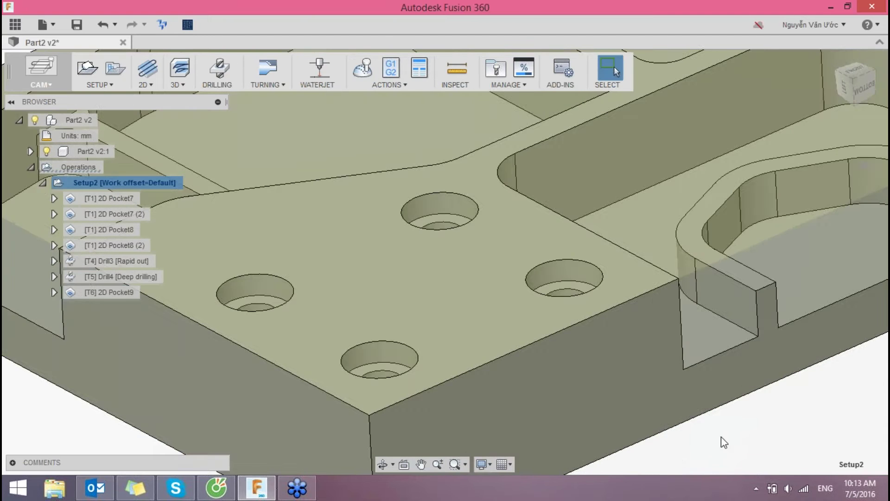
# - Edit 2D Pocket9 to leave 0 mm radial stock and regenerate its toolpath
pyautogui.rightClick(99, 297)
pyautogui.click(123, 198)
pyautogui.click(220, 29)
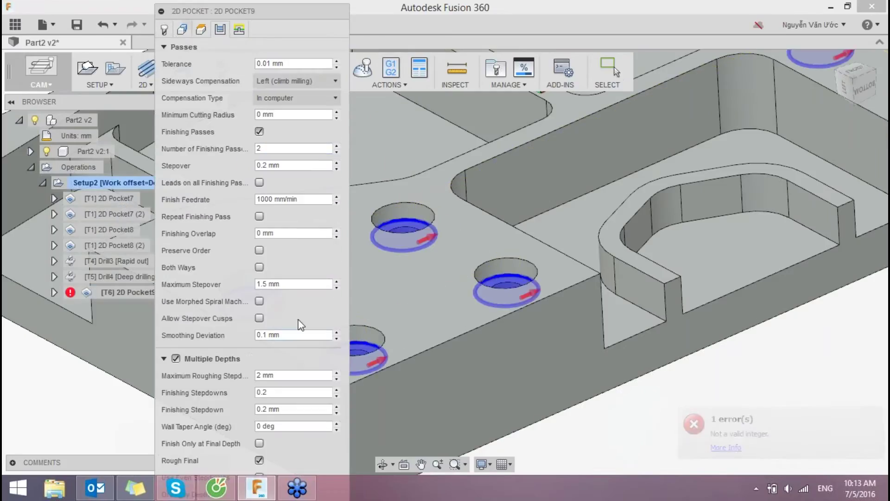
pyautogui.click(163, 48)
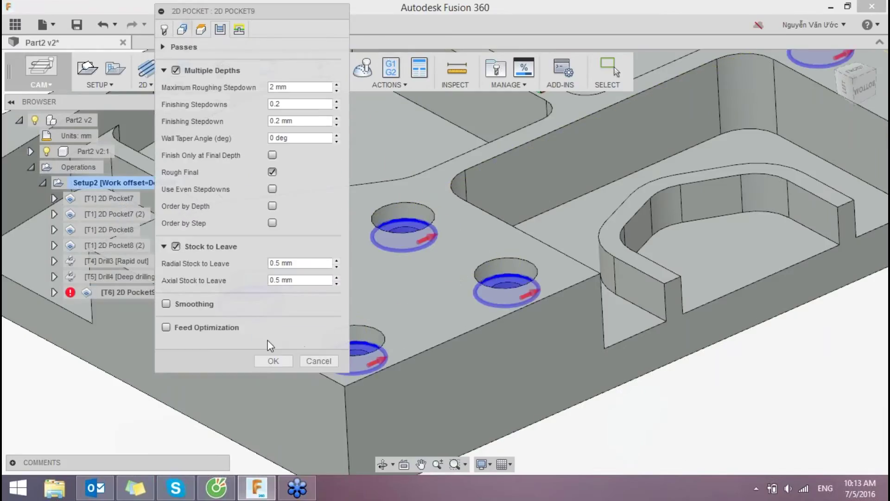
pyautogui.click(337, 268)
pyautogui.click(283, 358)
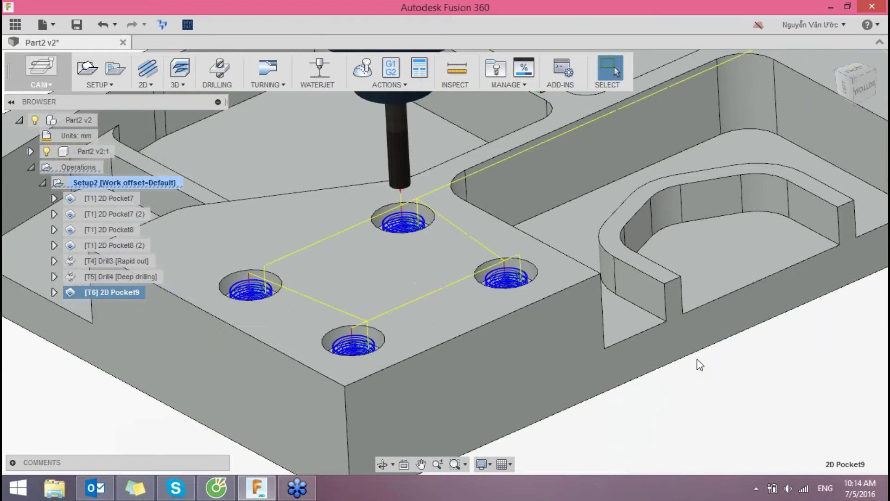
# - Zoom out and start a new simulation of all Setup2 operations
pyautogui.scroll(-2, 697, 359)
pyautogui.scroll(-1, 697, 359)
pyautogui.scroll(-1, 445, 260)
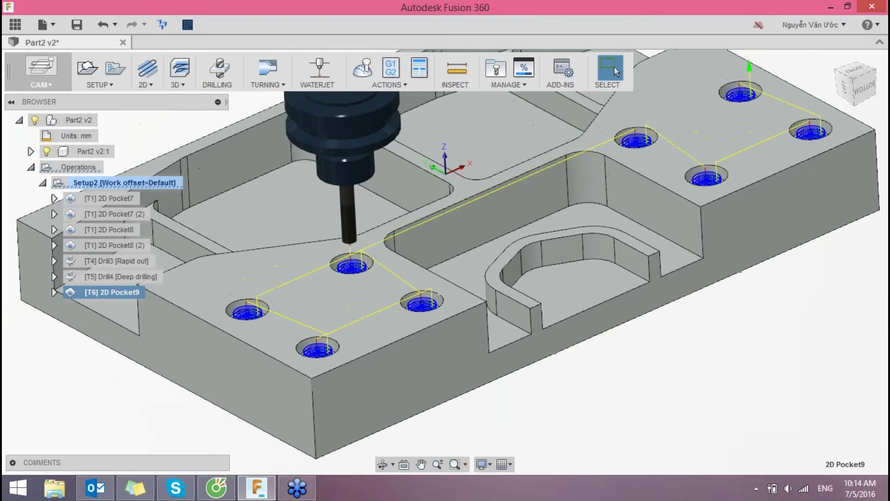
pyautogui.rightClick(99, 183)
pyautogui.click(138, 249)
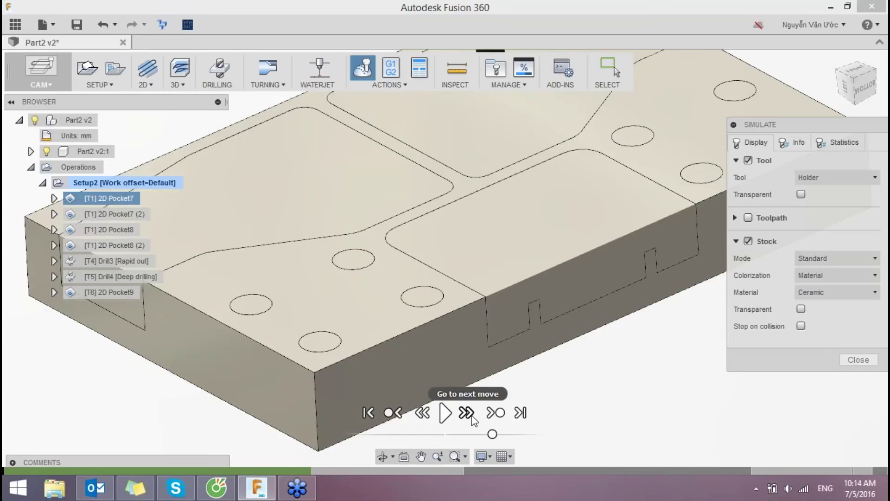
# - Step the simulation forward through the pockets to the drilling operation and play it
pyautogui.click(471, 414)
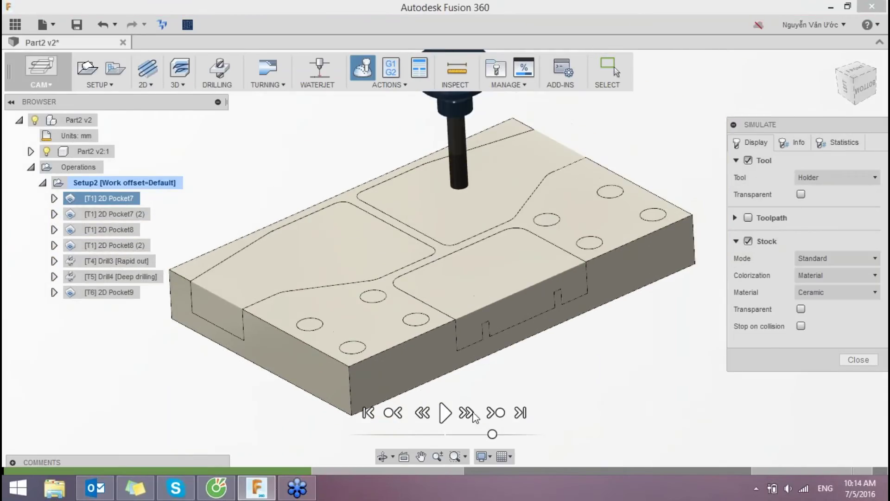
pyautogui.click(495, 415)
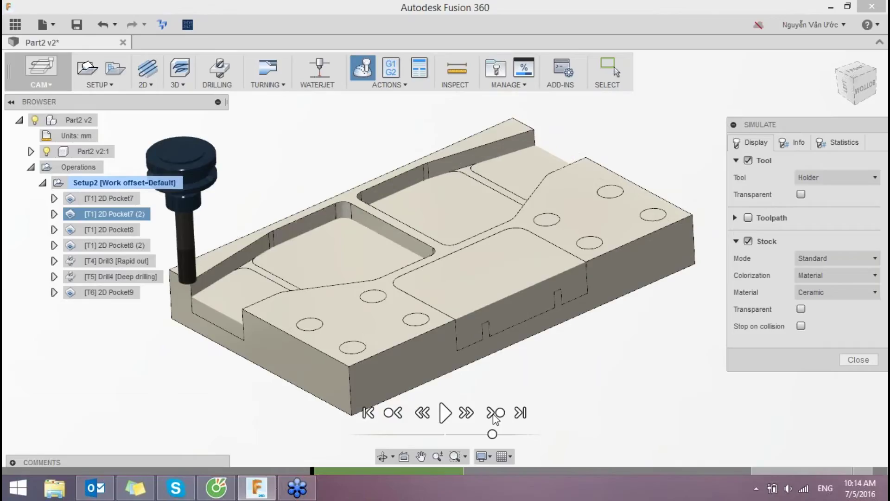
pyautogui.click(495, 414)
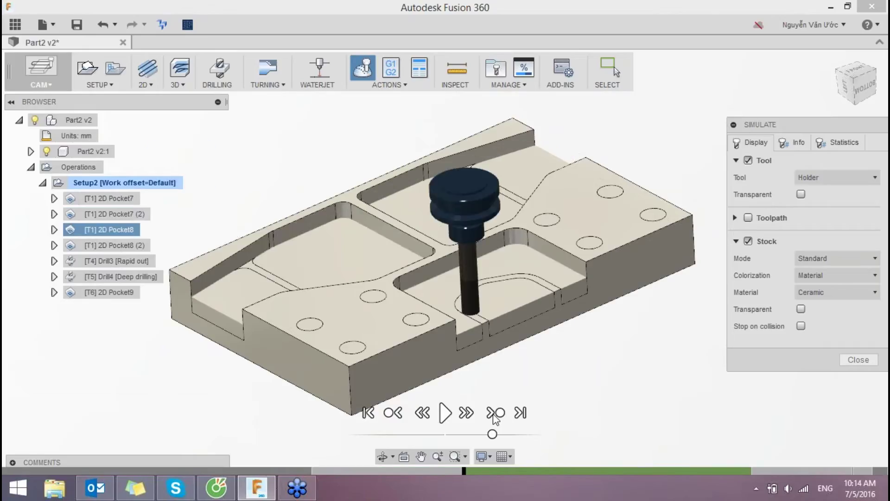
pyautogui.click(495, 414)
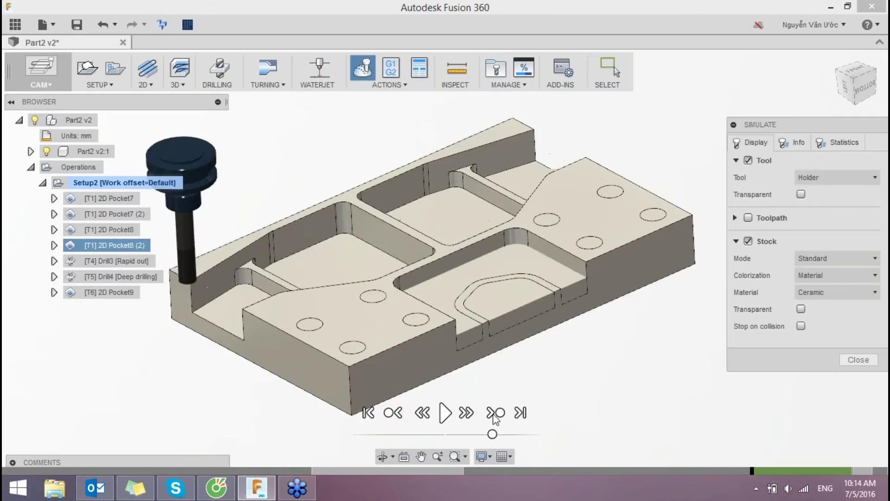
pyautogui.click(495, 414)
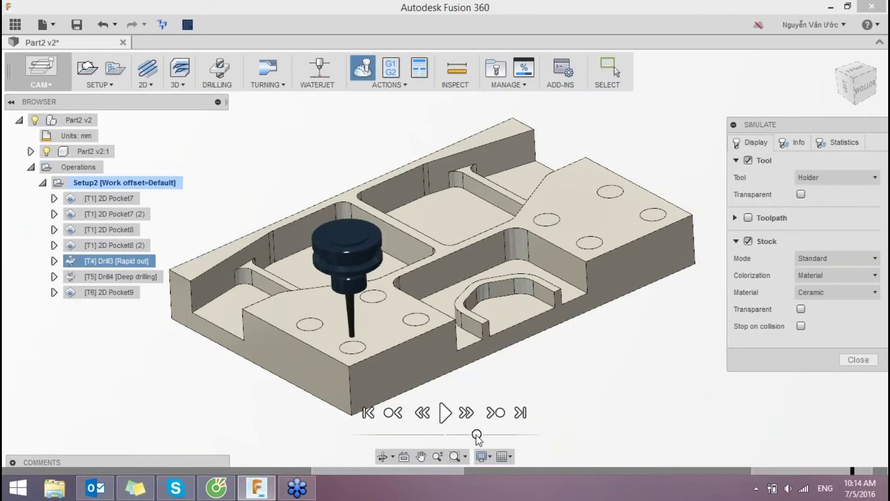
pyautogui.click(444, 413)
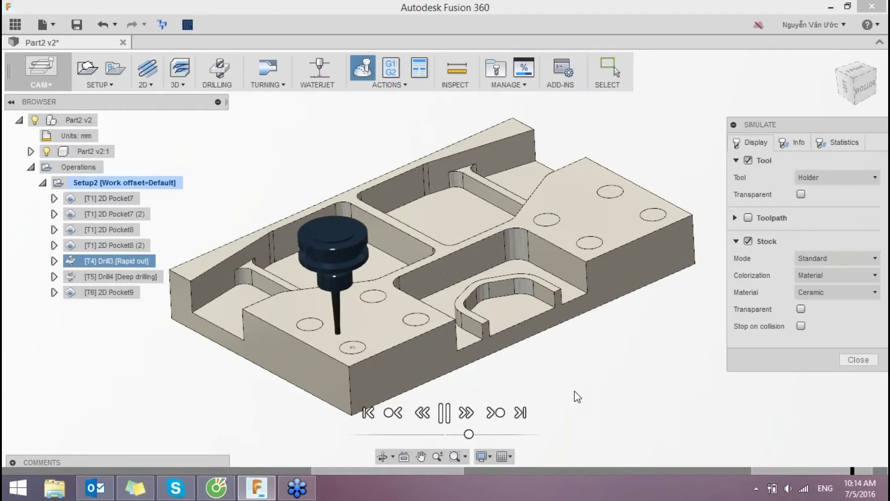
# - Scrub the simulation through the remaining holes to the end and zoom out on the finished plate
pyautogui.scroll(2, 589, 387)
pyautogui.scroll(1, 600, 378)
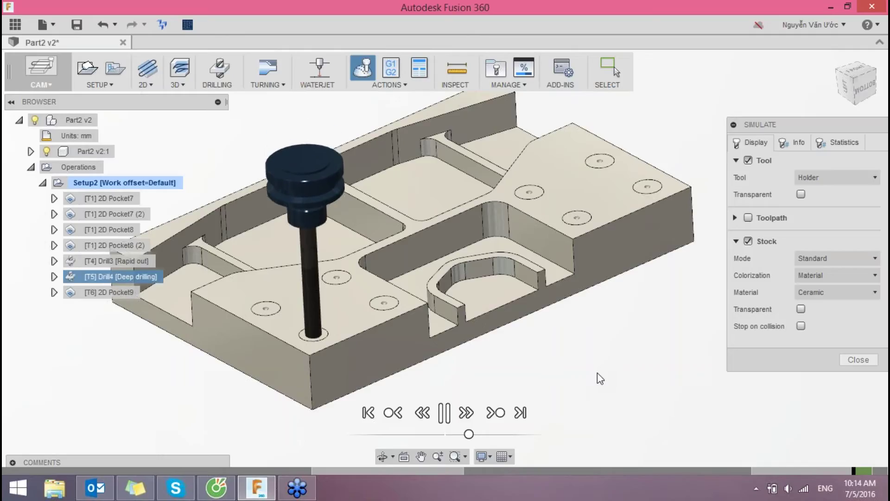
pyautogui.moveTo(468, 434)
pyautogui.mouseDown()
pyautogui.moveTo(508, 435)
pyautogui.moveTo(469, 435)
pyautogui.mouseUp()
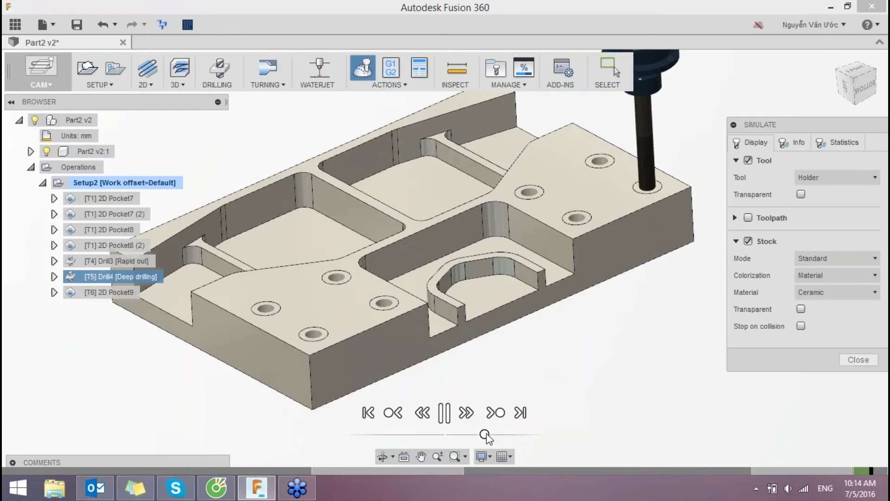
pyautogui.moveTo(485, 436)
pyautogui.mouseDown()
pyautogui.moveTo(492, 436)
pyautogui.moveTo(476, 436)
pyautogui.moveTo(485, 436)
pyautogui.mouseUp()
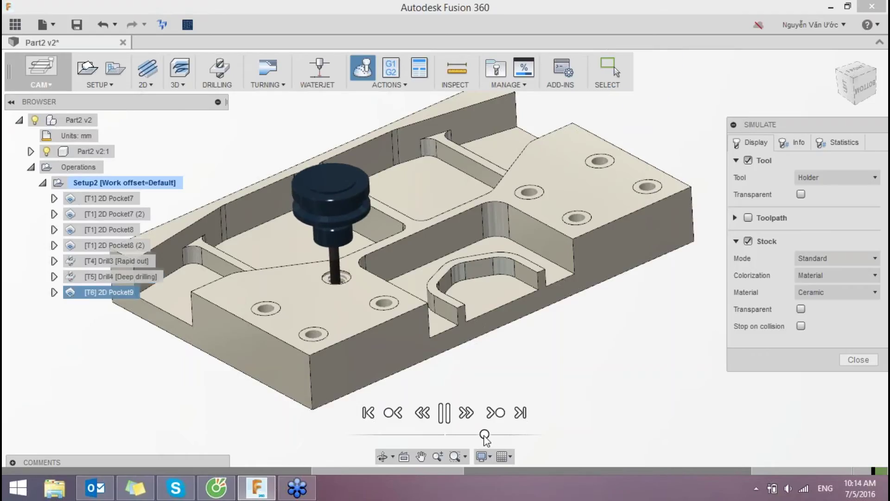
pyautogui.scroll(3, 283, 290)
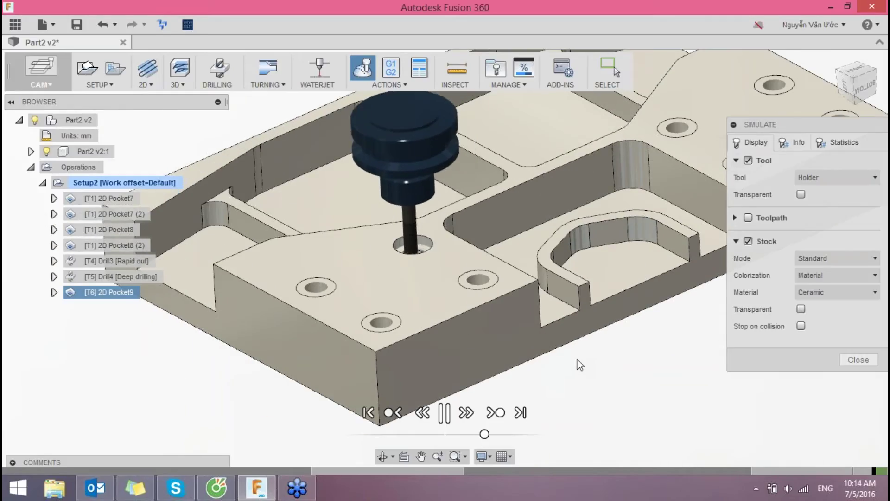
pyautogui.moveTo(484, 434); pyautogui.dragTo(469, 434)
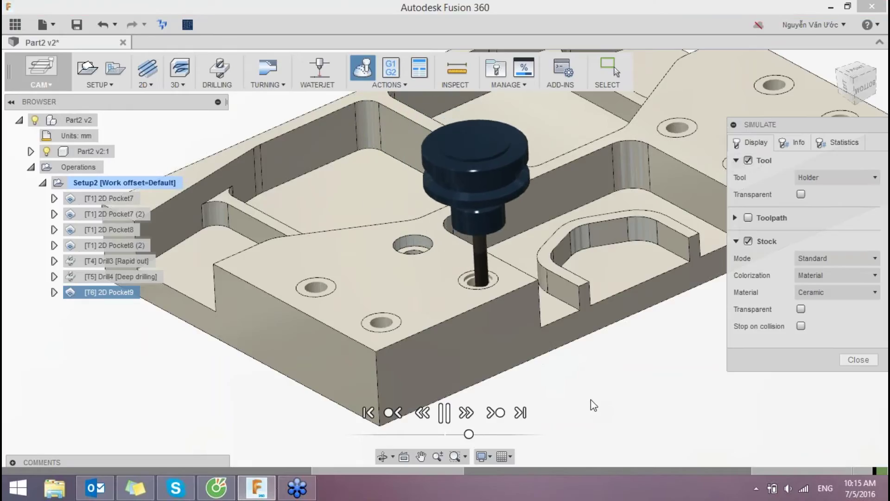
pyautogui.scroll(2, 569, 366)
pyautogui.scroll(2, 568, 364)
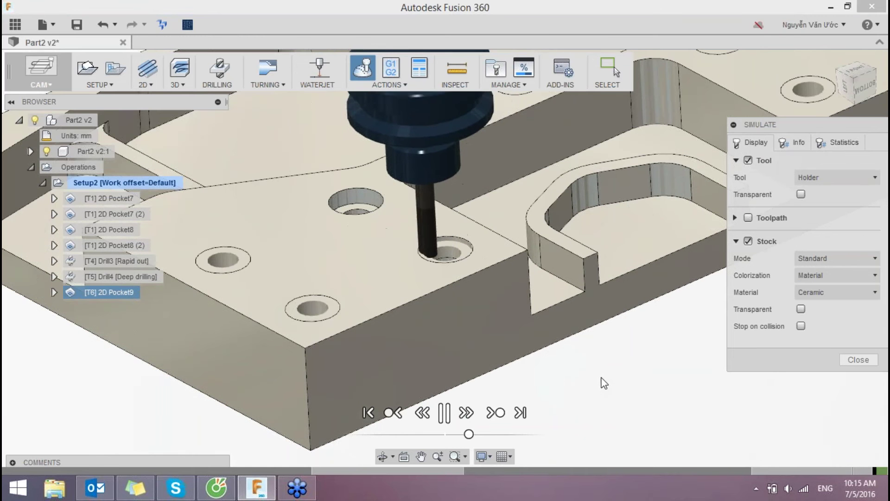
pyautogui.moveTo(480, 436); pyautogui.dragTo(513, 435)
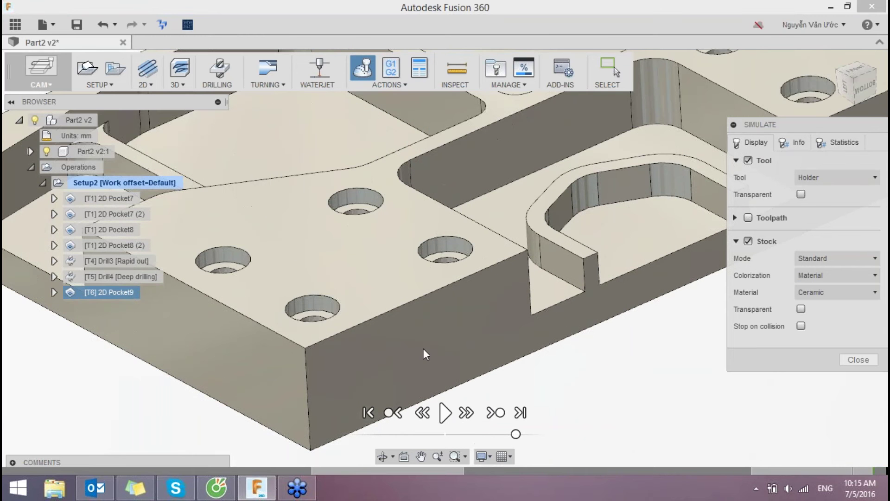
pyautogui.scroll(-2, 424, 349)
pyautogui.scroll(-2, 424, 349)
pyautogui.scroll(-2, 453, 335)
pyautogui.scroll(-2, 453, 335)
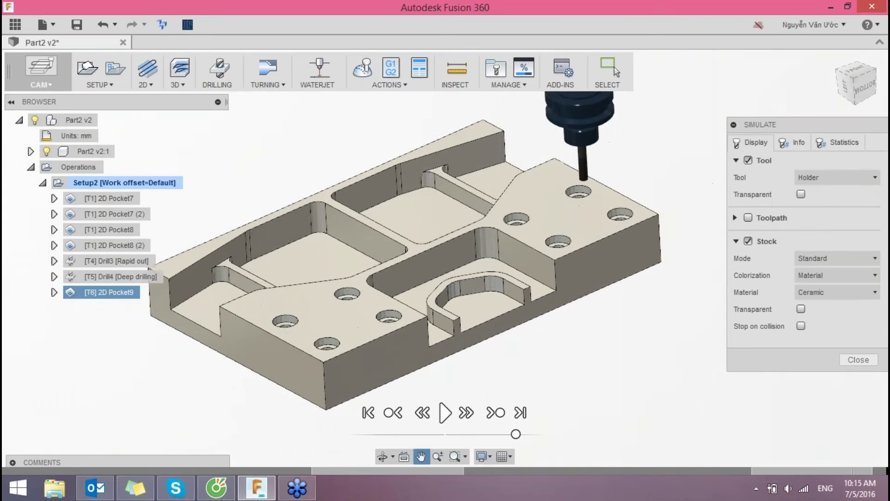
pyautogui.keyDown('shift'); pyautogui.moveTo(452, 325); pyautogui.dragTo(548, 249, button='middle'); pyautogui.keyUp('shift')
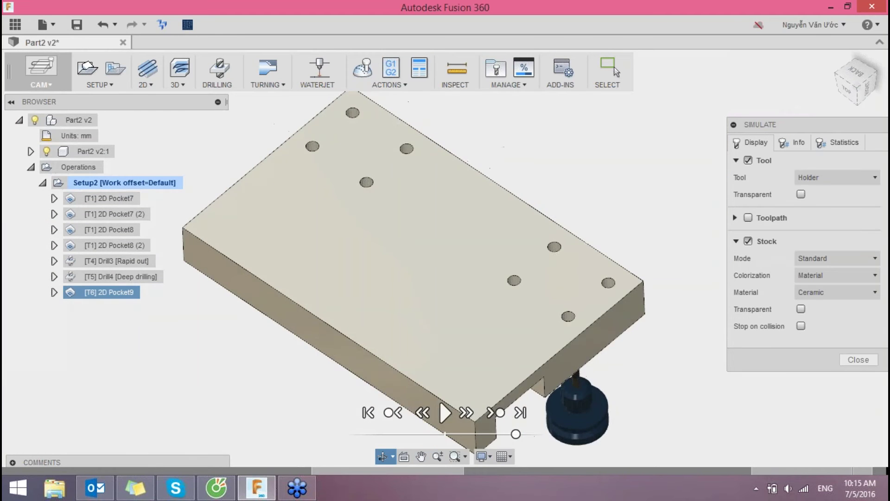
pyautogui.scroll(2, 548, 249)
pyautogui.scroll(2, 558, 258)
pyautogui.scroll(3, 558, 227)
pyautogui.moveTo(558, 232)
pyautogui.keyDown('shift'); pyautogui.mouseDown(button='middle')
pyautogui.moveTo(583, 305)
pyautogui.moveTo(580, 326)
pyautogui.moveTo(563, 352)
pyautogui.moveTo(523, 347)
pyautogui.moveTo(571, 312)
pyautogui.moveTo(607, 399)
pyautogui.mouseUp(button='middle'); pyautogui.keyUp('shift')
pyautogui.scroll(-3, 478, 271)
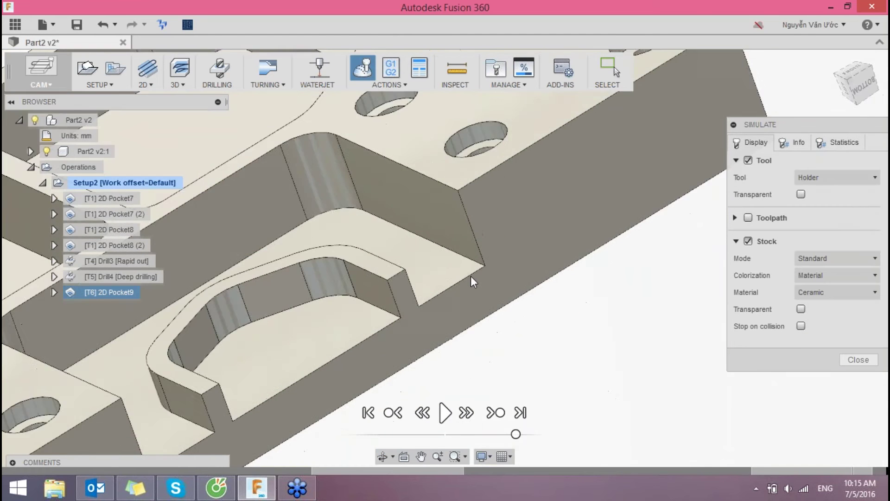
pyautogui.scroll(-2, 471, 278)
pyautogui.scroll(-2, 406, 269)
pyautogui.moveTo(576, 258)
pyautogui.keyDown('shift'); pyautogui.mouseDown(button='middle')
pyautogui.moveTo(556, 278)
pyautogui.moveTo(545, 259)
pyautogui.moveTo(575, 241)
pyautogui.mouseUp(button='middle'); pyautogui.keyUp('shift')
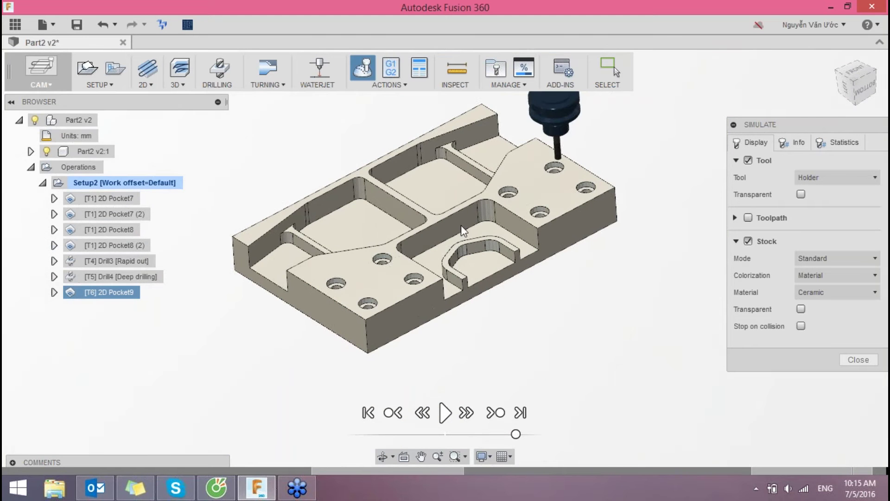
pyautogui.moveTo(808, 129); pyautogui.dragTo(622, 132)
pyautogui.click(658, 148)
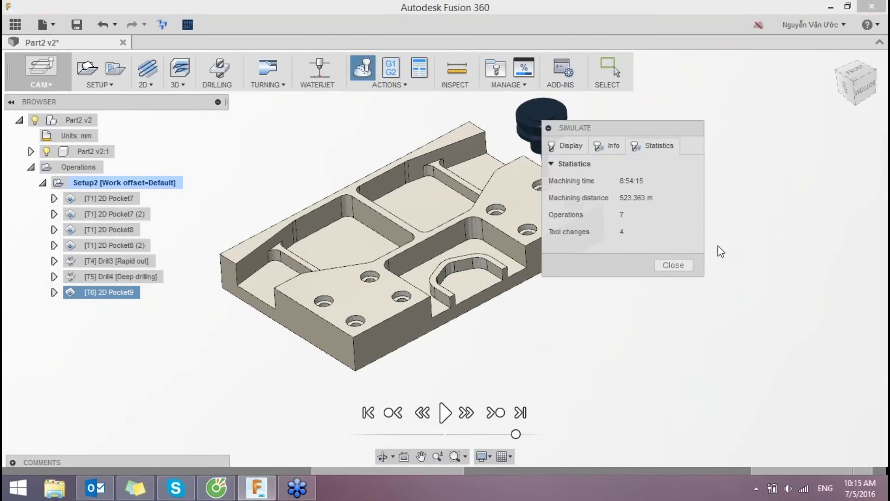
pyautogui.click(612, 148)
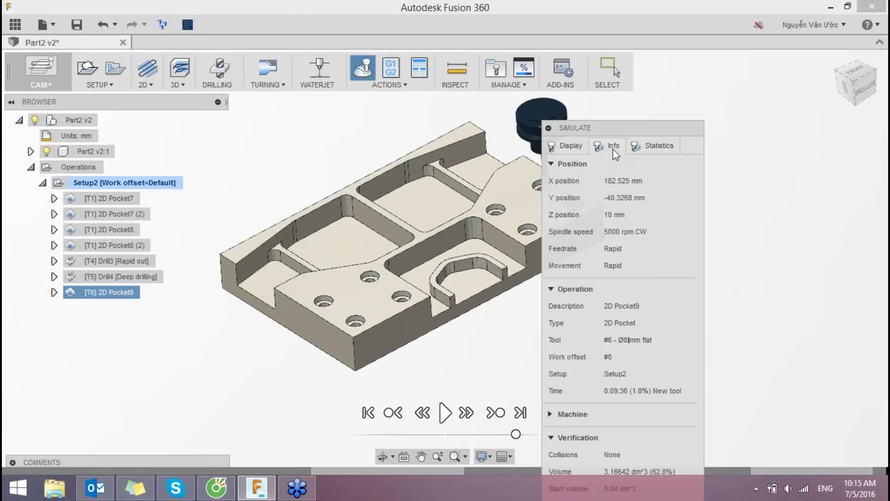
pyautogui.click(576, 146)
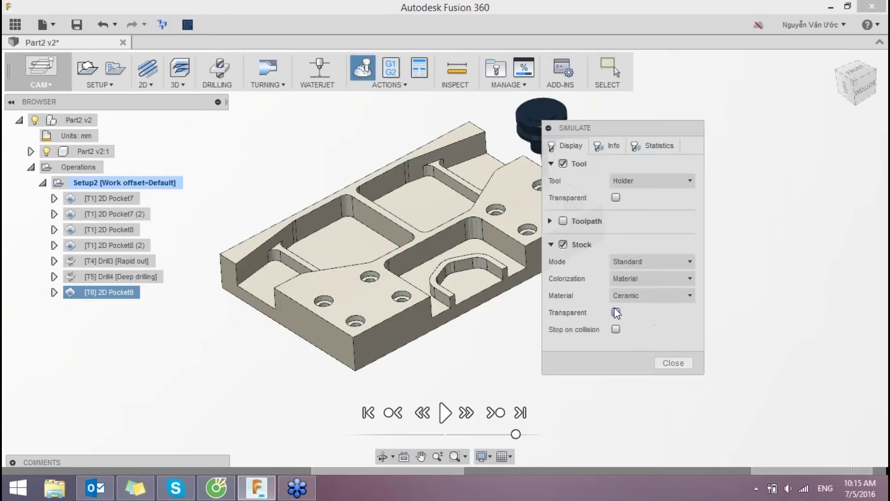
# - Close the simulation and open Post Process for Setup2
pyautogui.click(690, 364)
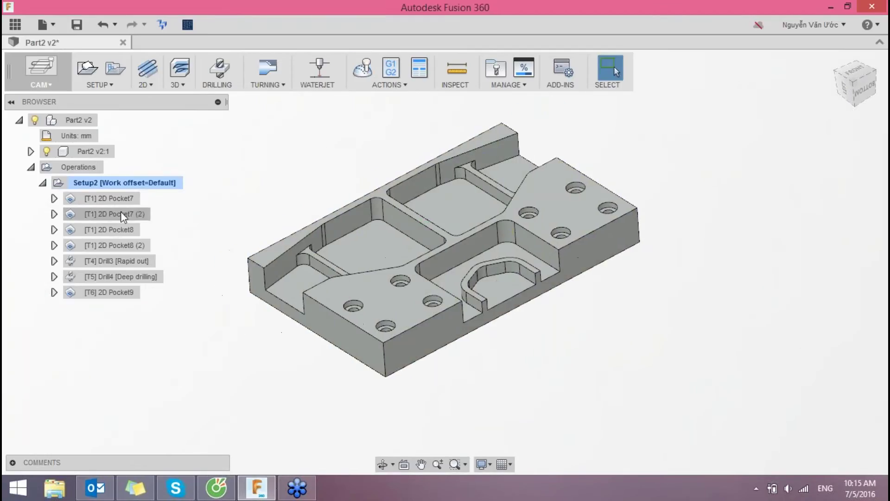
pyautogui.rightClick(114, 183)
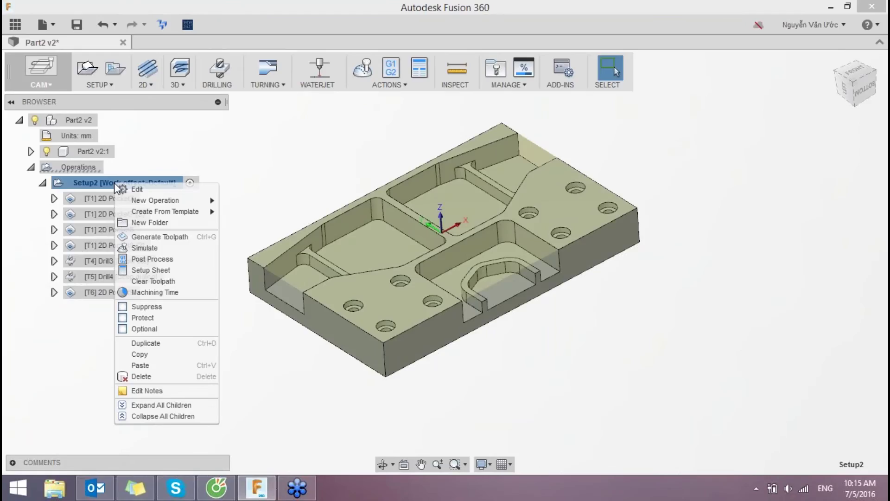
pyautogui.click(167, 259)
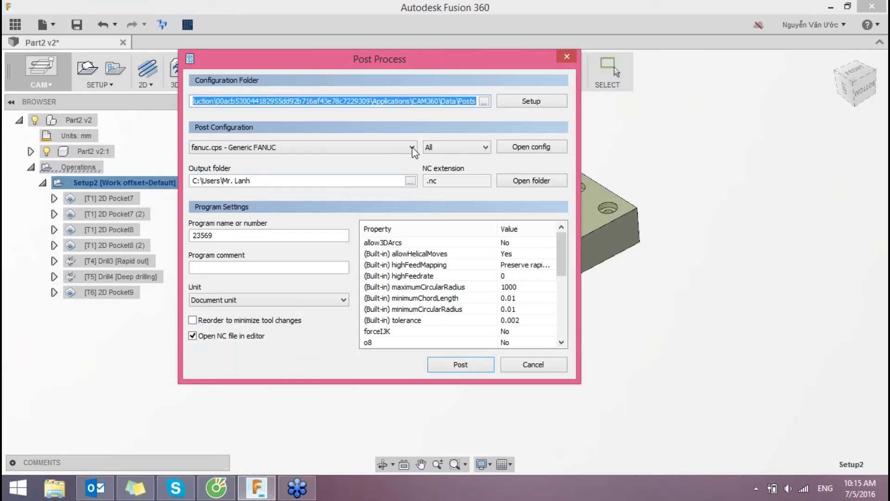
# - Post program 23569 with fanuc.cps to the Desktop, then close the failure log
pyautogui.click(474, 364)
pyautogui.click(56, 185)
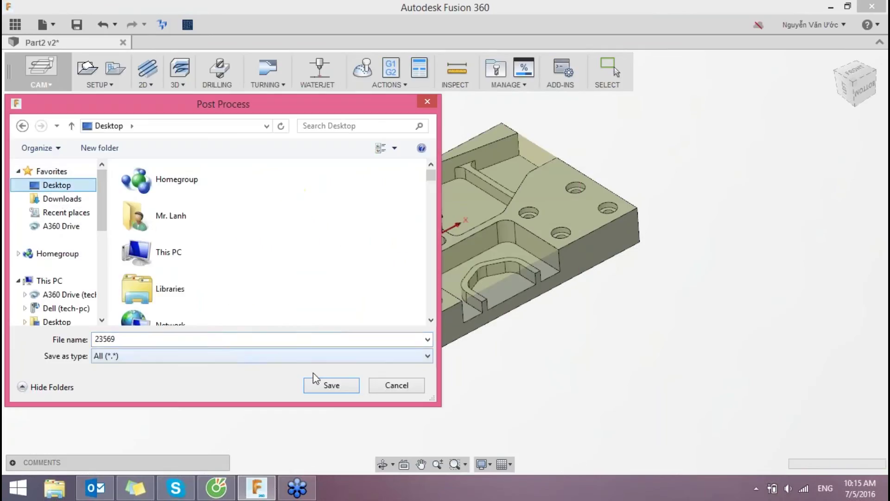
pyautogui.click(331, 386)
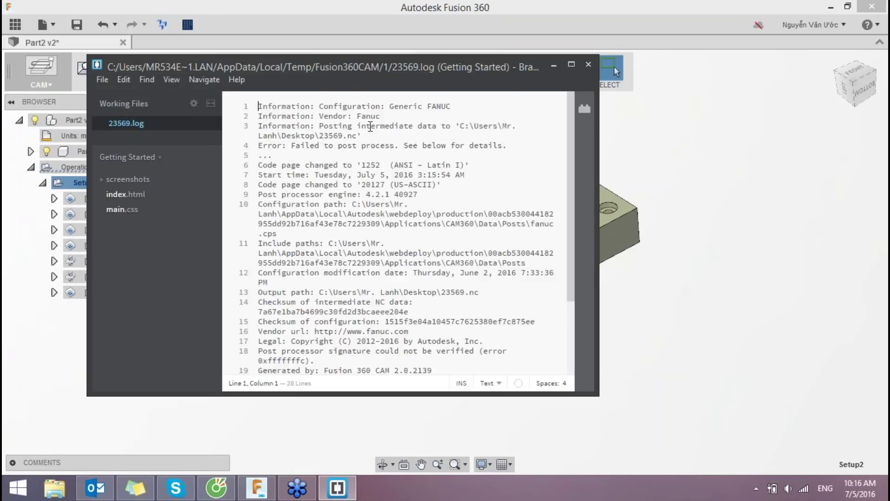
pyautogui.click(588, 64)
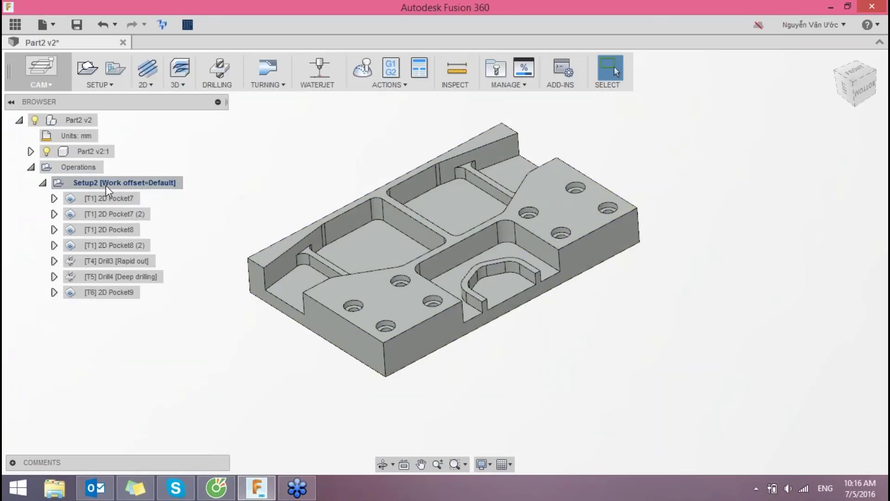
# - Select operations [T1] 2D Pocket7 through [T6] 2D Pocket9 and post-process them
pyautogui.rightClick(106, 185)
pyautogui.click(234, 343)
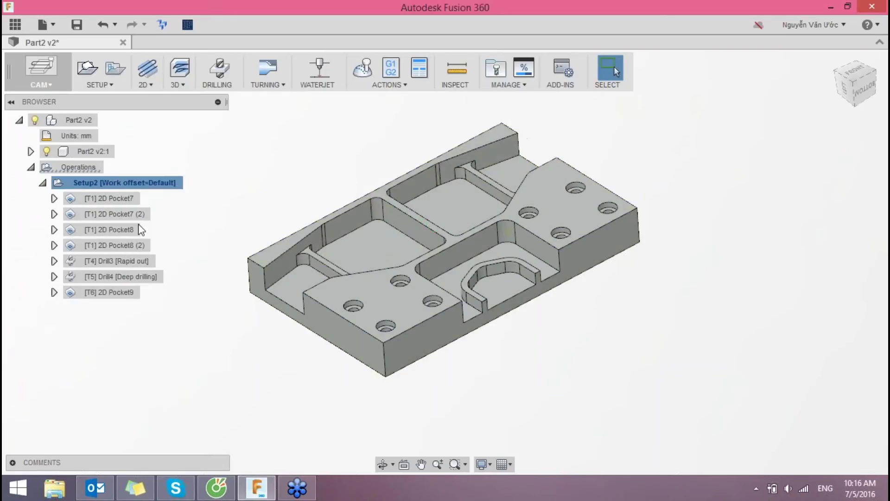
pyautogui.click(109, 199)
pyautogui.keyDown('shift'); pyautogui.click(119, 288); pyautogui.keyUp('shift')
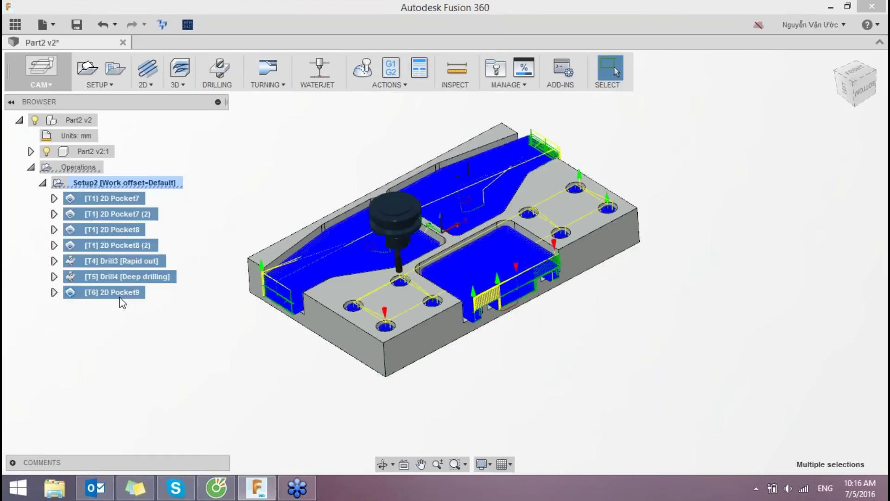
pyautogui.rightClick(110, 196)
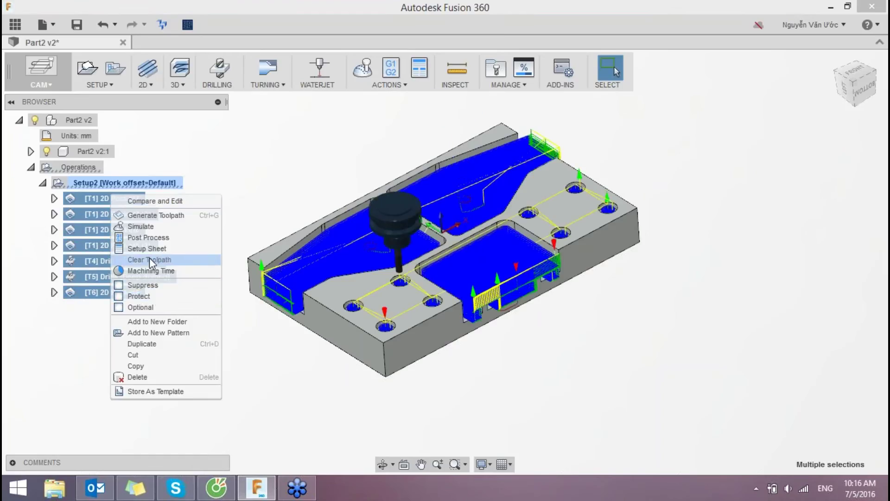
pyautogui.click(149, 242)
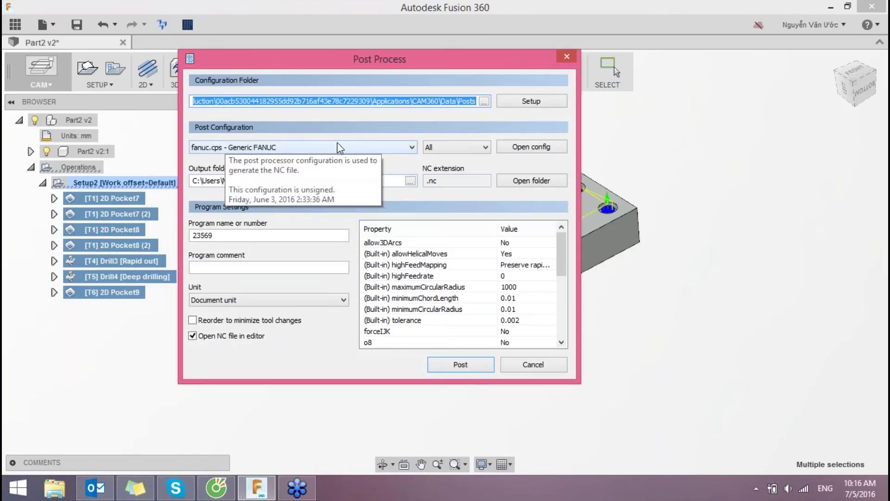
# - Post 23569 to the Desktop, read the 'Program number is out of range' log, and close it
pyautogui.click(473, 367)
pyautogui.click(56, 185)
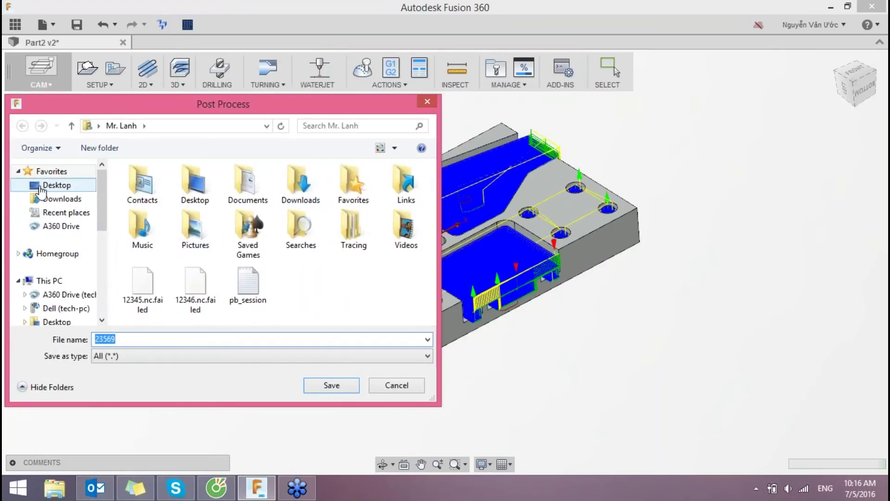
pyautogui.click(331, 385)
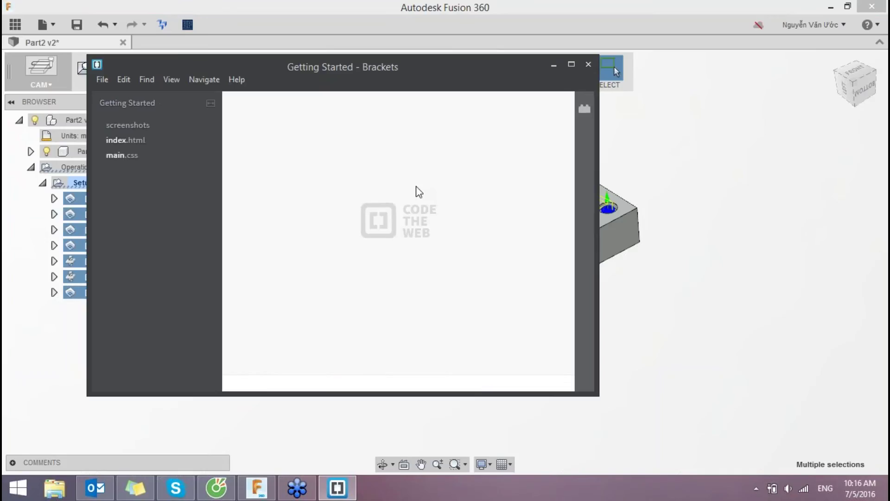
pyautogui.click(414, 292)
pyautogui.scroll(-3, 434, 327)
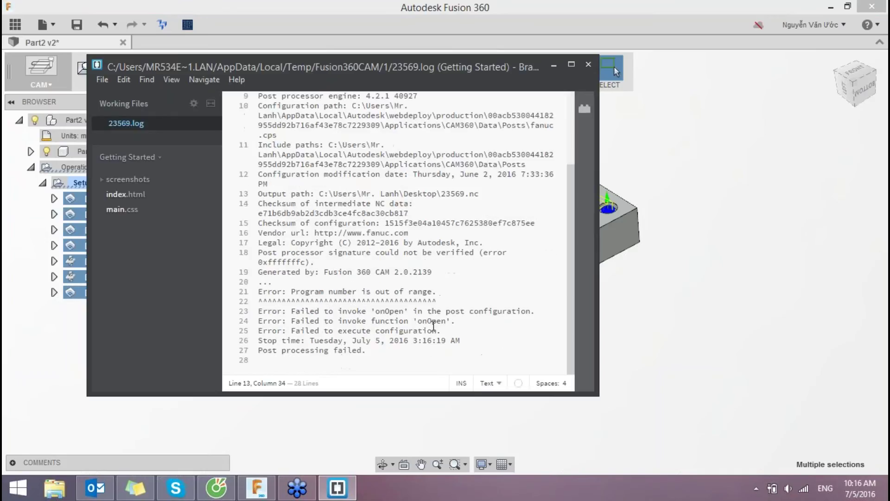
pyautogui.click(589, 66)
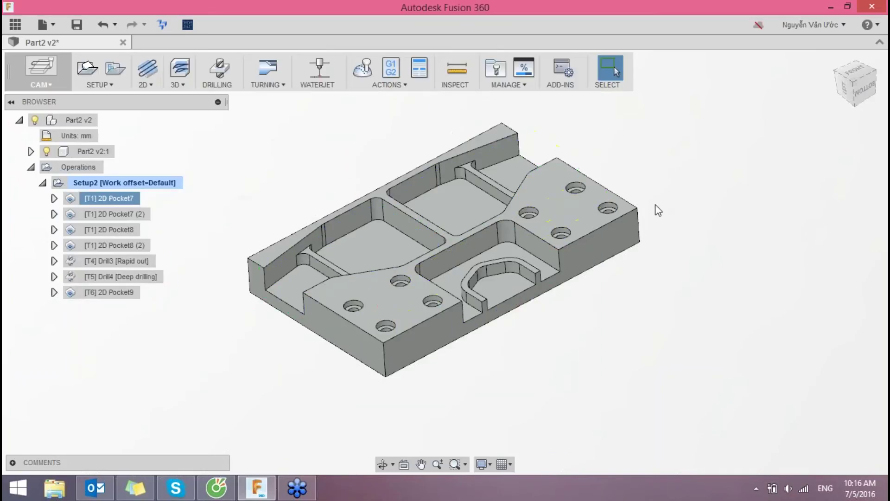
# - Select all Setup2 operations and set the post program name to 13562
pyautogui.click(119, 291)
pyautogui.keyDown('shift'); pyautogui.click(117, 200); pyautogui.keyUp('shift')
pyautogui.rightClick(118, 198)
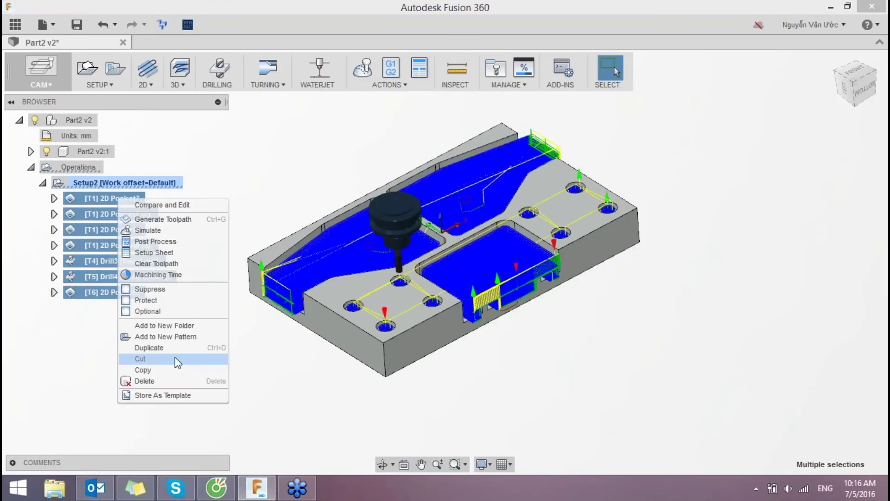
pyautogui.click(162, 243)
pyautogui.click(225, 235)
pyautogui.moveTo(226, 235); pyautogui.dragTo(153, 234)
pyautogui.write('13562')
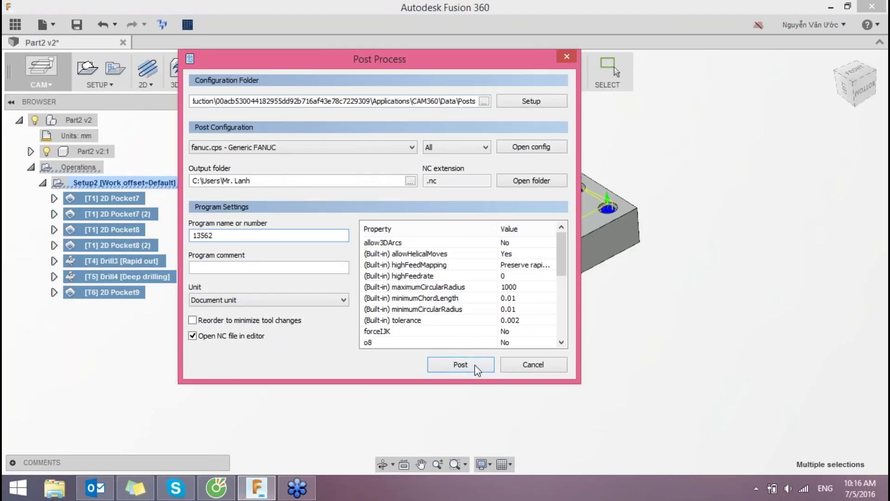
# - Post to the Desktop, see the 'Program number is out of range' failure, and close the log
pyautogui.click(474, 366)
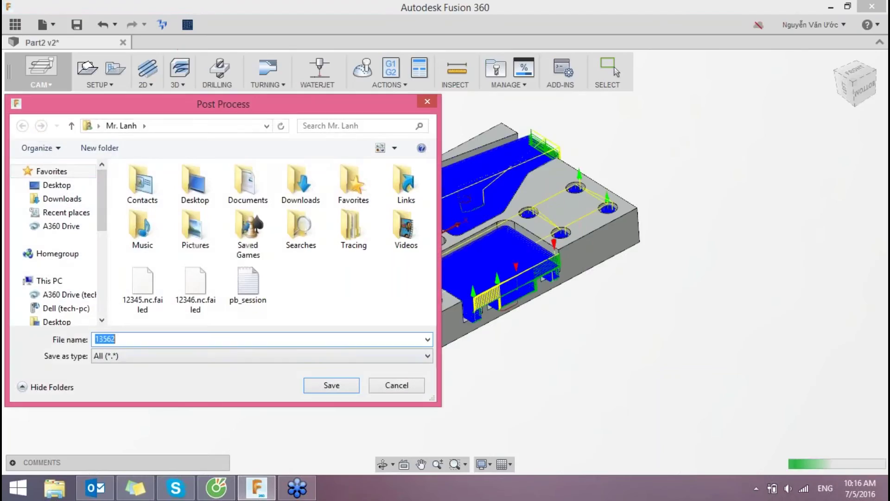
pyautogui.click(56, 186)
pyautogui.click(331, 385)
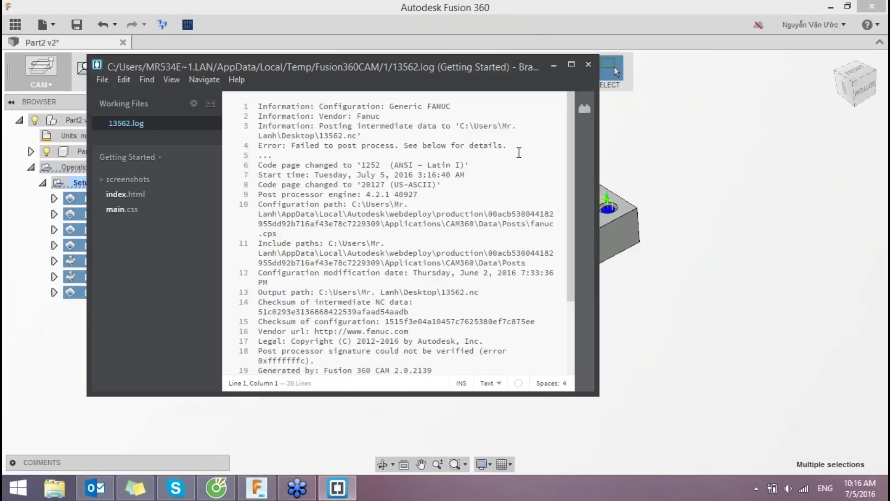
pyautogui.moveTo(571, 170); pyautogui.dragTo(575, 285)
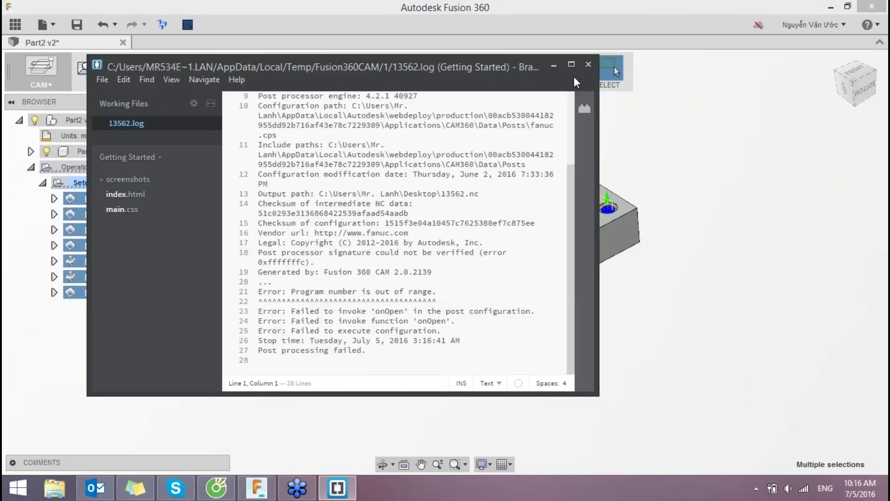
pyautogui.click(588, 65)
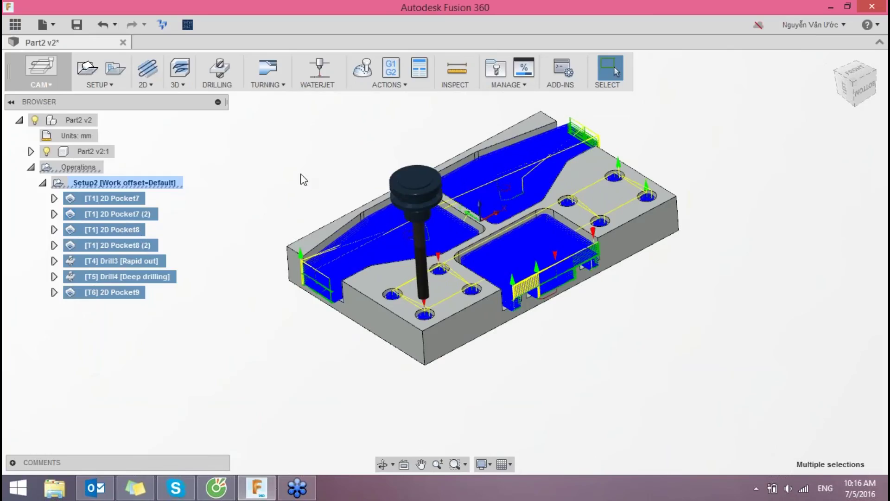
pyautogui.press('Escape')
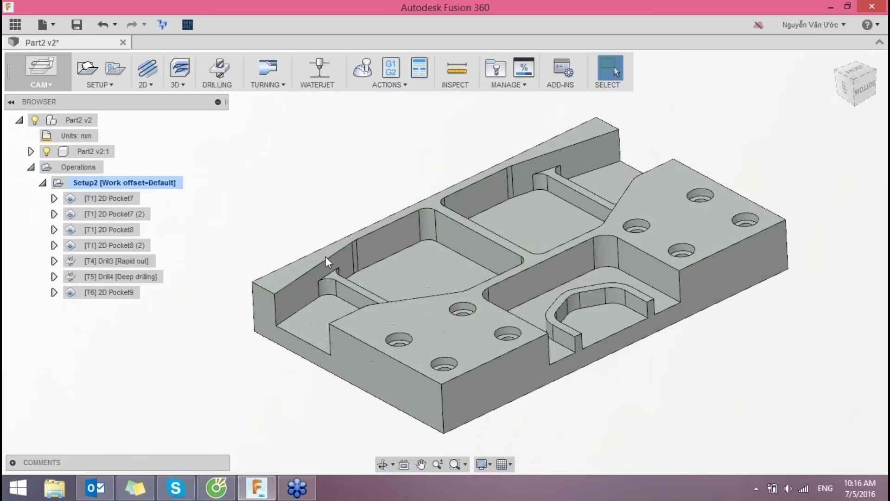
# - Set Setup2's post program name to 01236 with Millimeters output units
pyautogui.rightClick(125, 186)
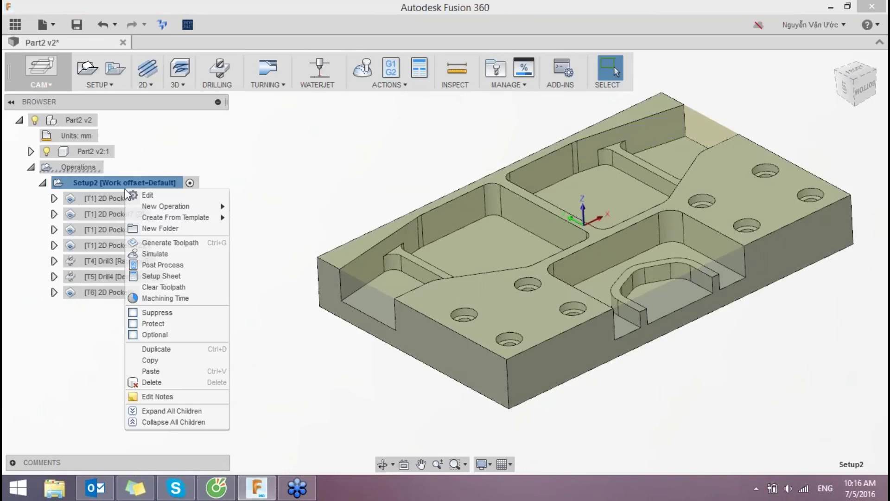
pyautogui.click(161, 264)
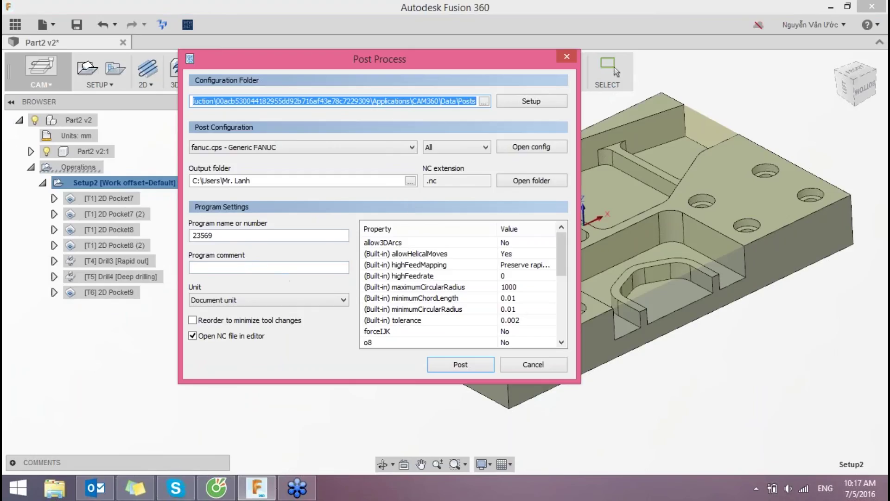
pyautogui.doubleClick(234, 236)
pyautogui.write('0123')
pyautogui.click(249, 300)
pyautogui.click(243, 328)
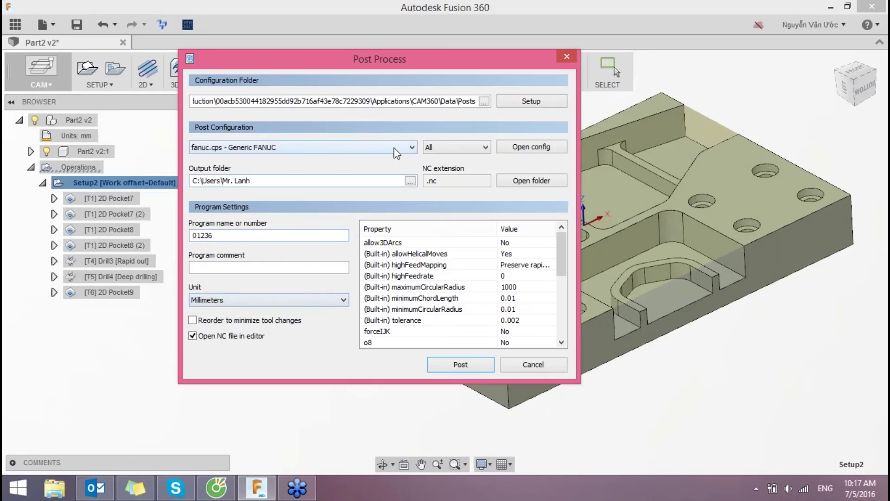
# - Filter posts to Milling, keep Generic FANUC, and post and save 01236.nc
pyautogui.click(438, 147)
pyautogui.click(445, 168)
pyautogui.click(415, 147)
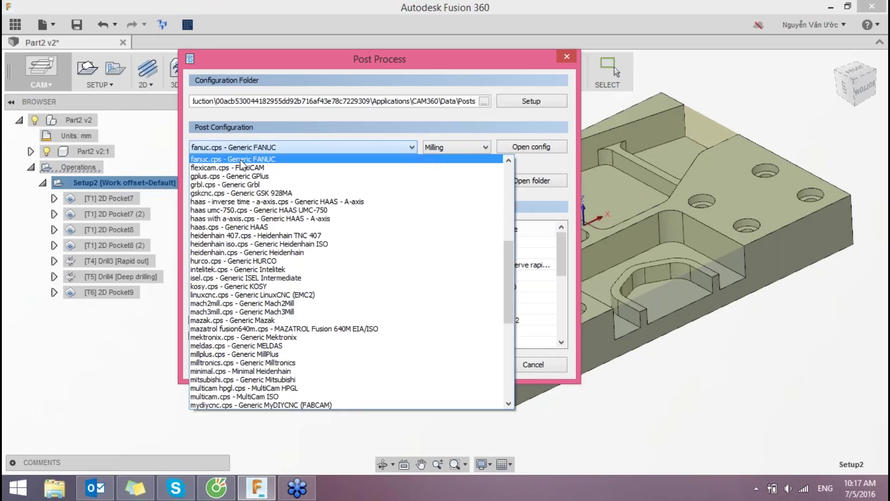
pyautogui.click(228, 167)
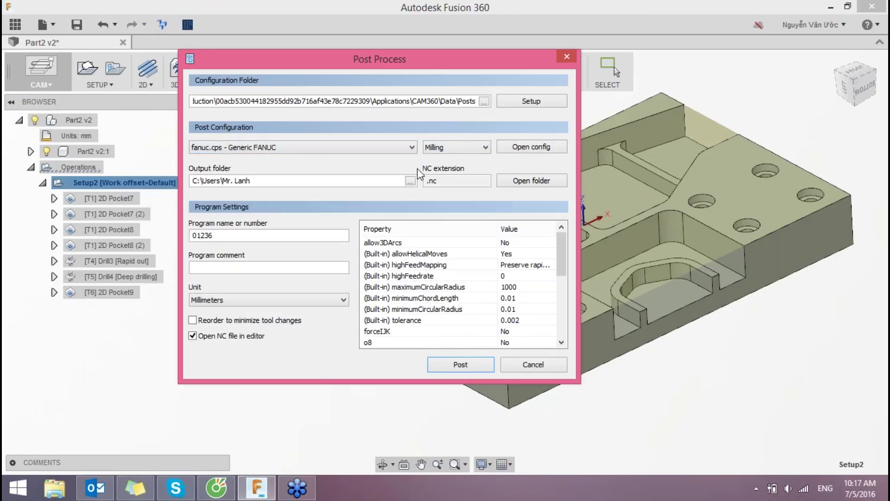
pyautogui.click(485, 365)
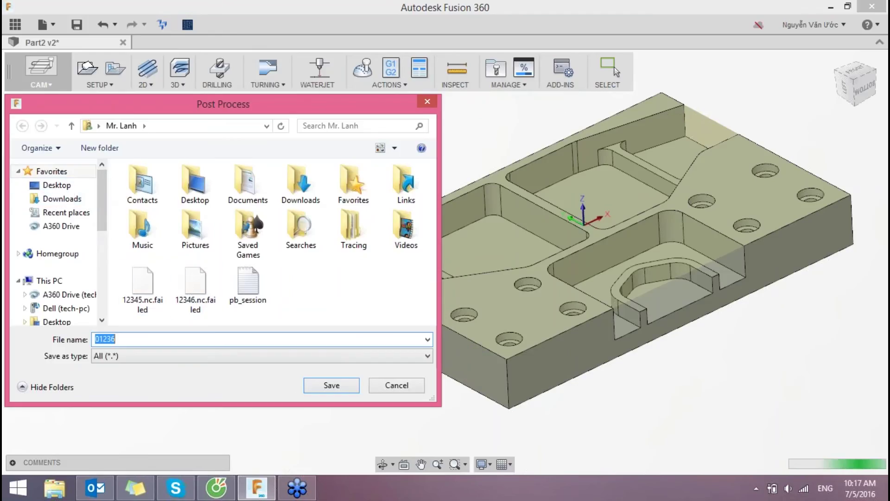
pyautogui.click(347, 388)
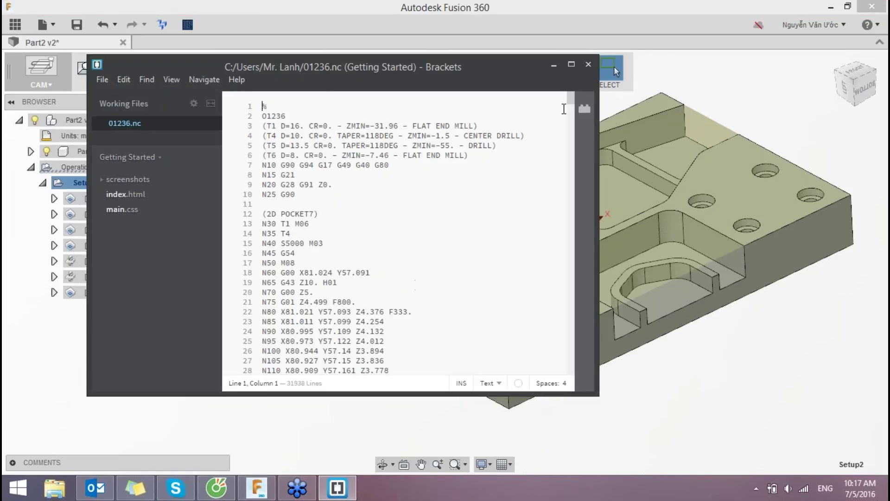
# - Check the T6 tool header and G21 line in 01236.nc, then close Brackets
pyautogui.moveTo(571, 104)
pyautogui.mouseDown()
pyautogui.moveTo(575, 376)
pyautogui.moveTo(572, 97)
pyautogui.mouseUp()
pyautogui.click(398, 155)
pyautogui.click(277, 155)
pyautogui.doubleClick(291, 174)
pyautogui.click(438, 214)
pyautogui.scroll(-10, 437, 278)
pyautogui.scroll(-8, 437, 284)
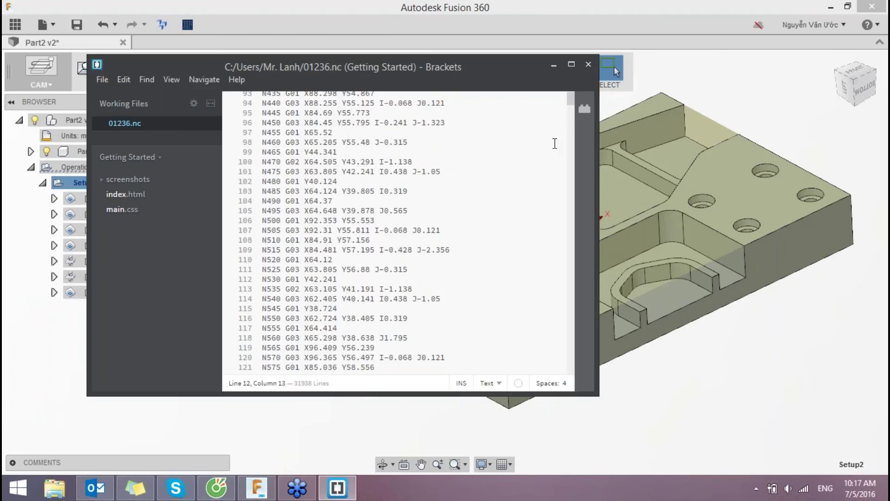
pyautogui.click(587, 67)
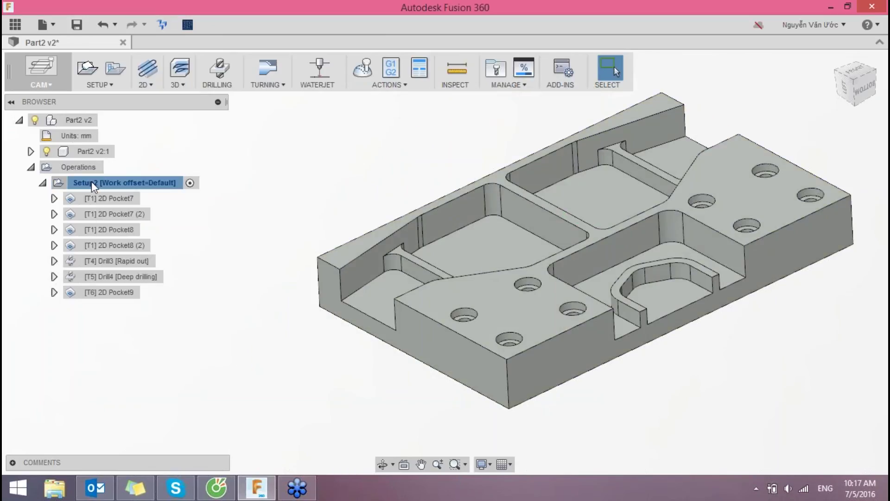
pyautogui.rightClick(93, 185)
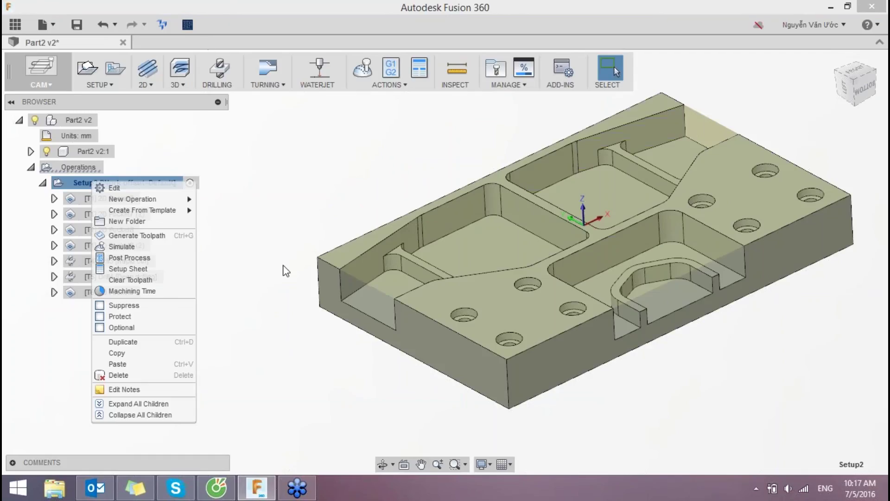
pyautogui.click(132, 290)
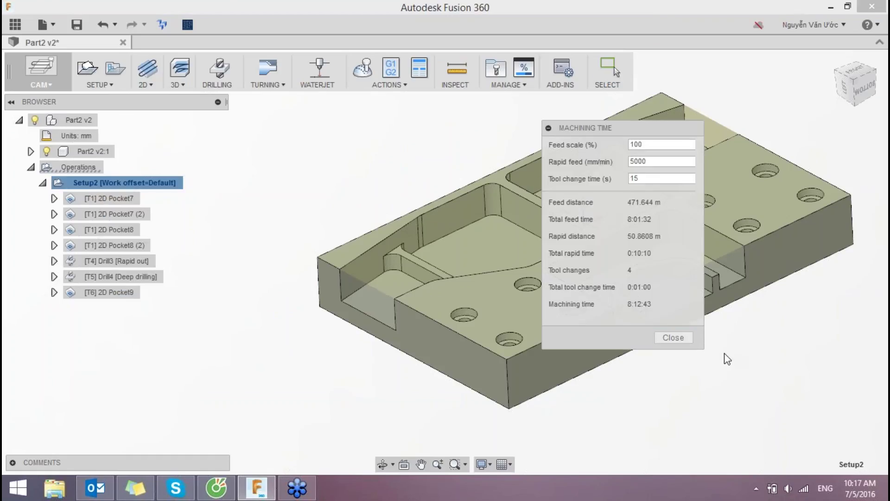
pyautogui.click(666, 340)
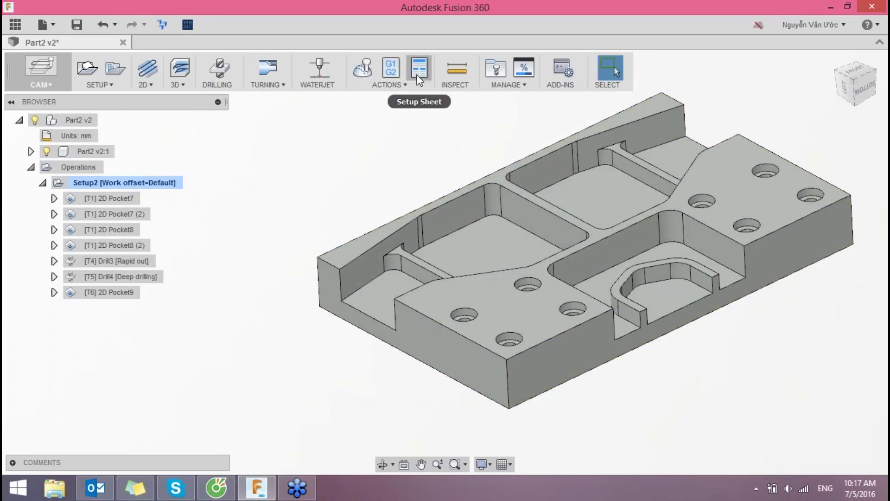
pyautogui.click(407, 83)
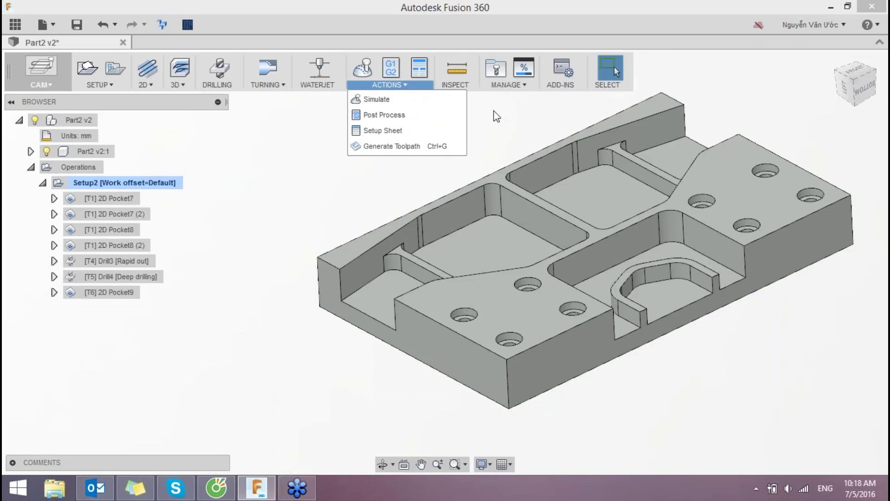
pyautogui.click(507, 84)
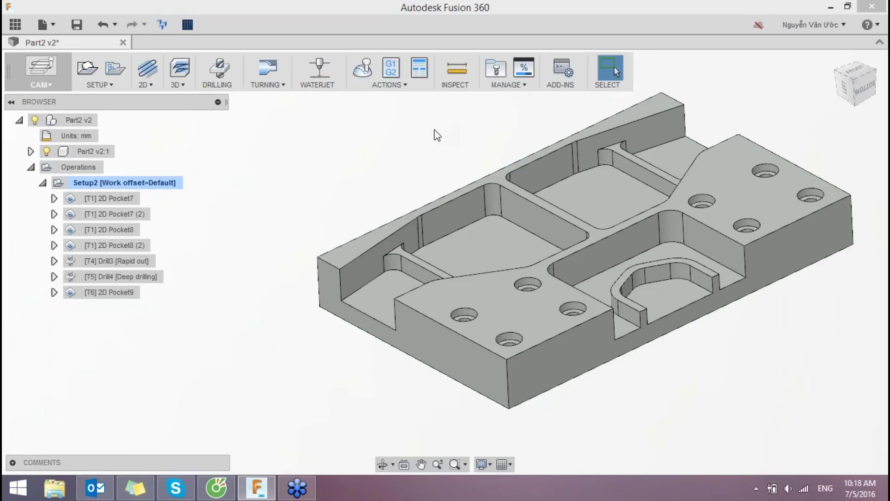
pyautogui.click(108, 196)
pyautogui.rightClick(108, 196)
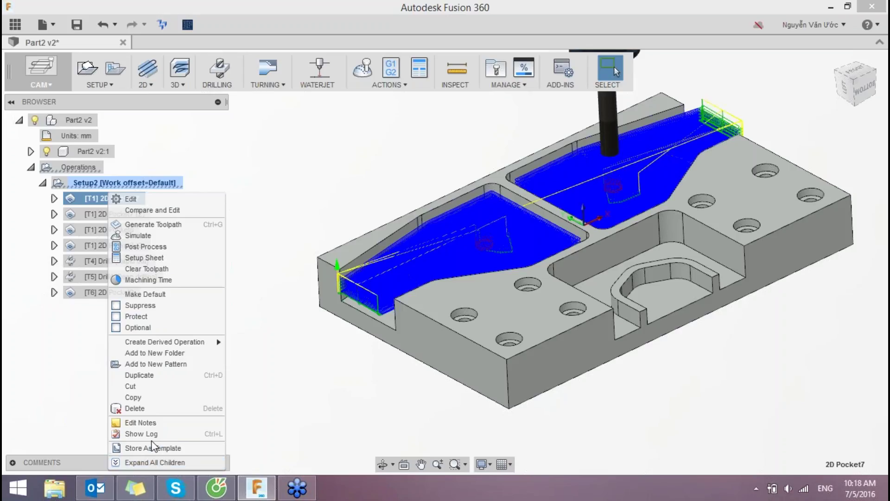
pyautogui.click(298, 199)
pyautogui.keyDown('shift'); pyautogui.moveTo(409, 193); pyautogui.dragTo(720, 125, button='middle'); pyautogui.keyUp('shift')
pyautogui.click(848, 76)
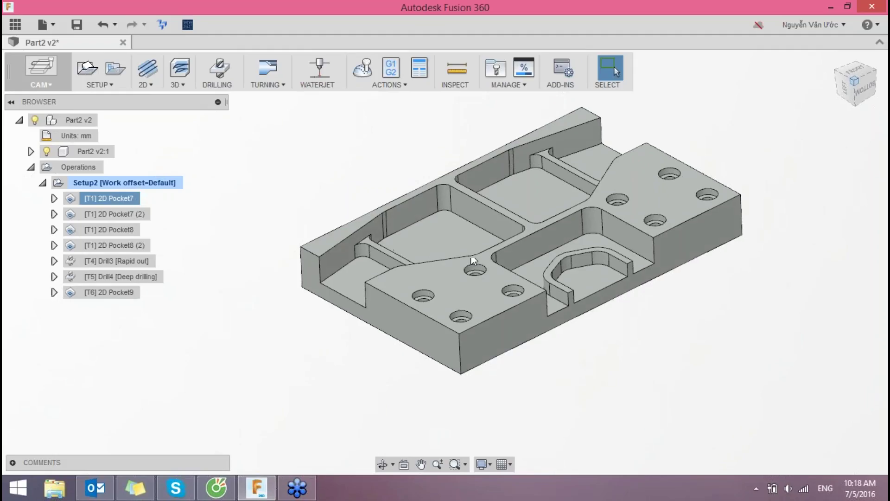